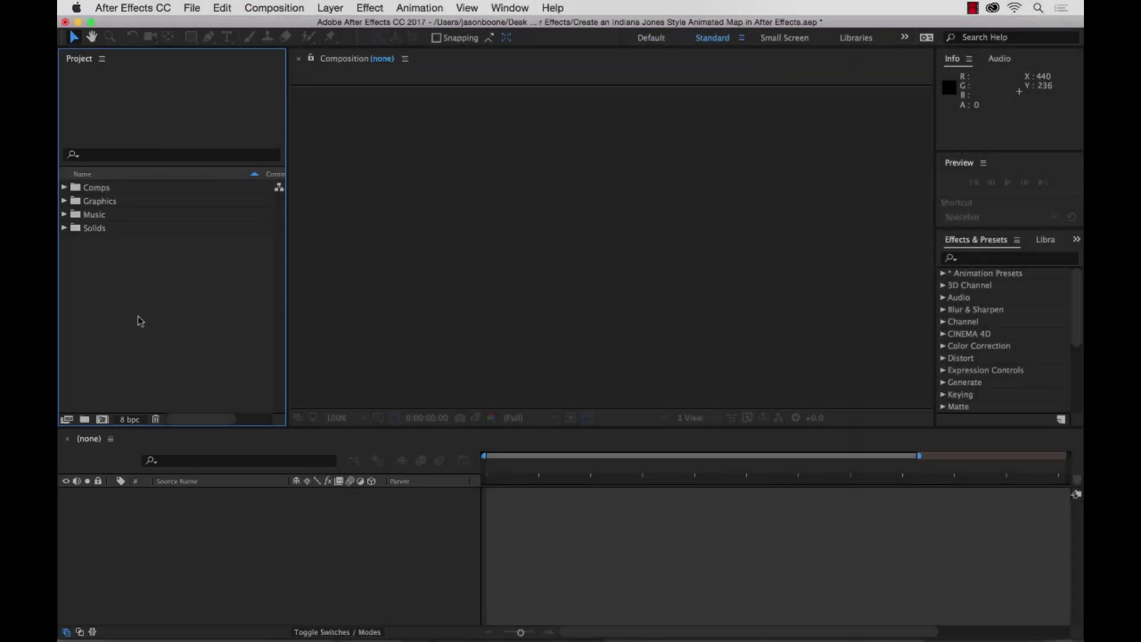
# - Create a composition named Animate Map with a duration of 0:00:12:12
pyautogui.click(103, 420)
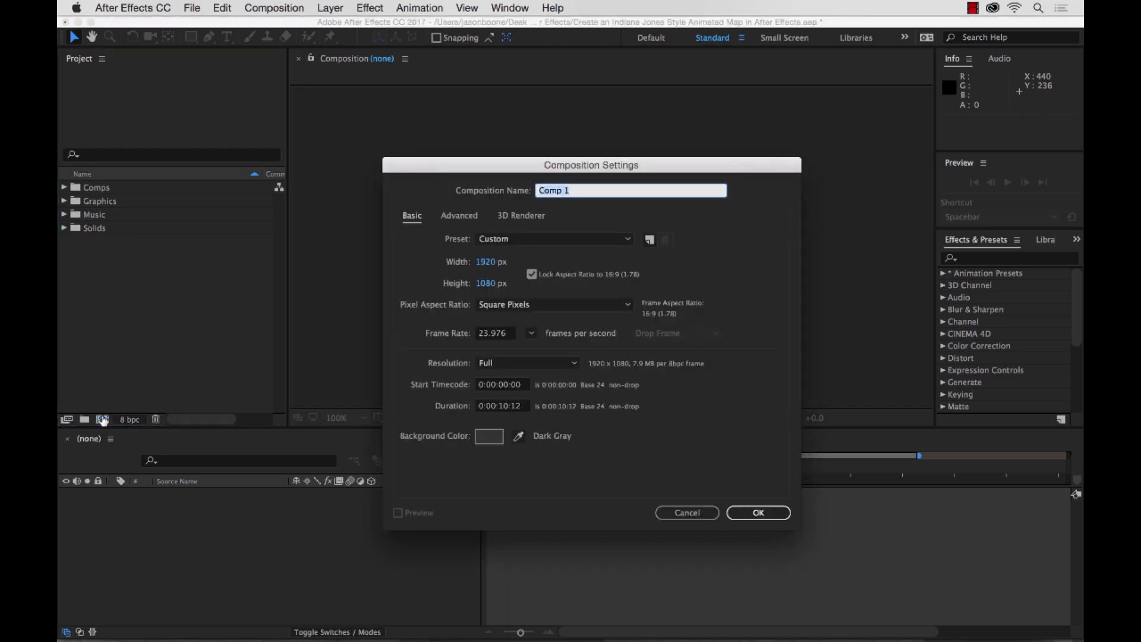
pyautogui.write('Animate Map')
pyautogui.click(508, 407)
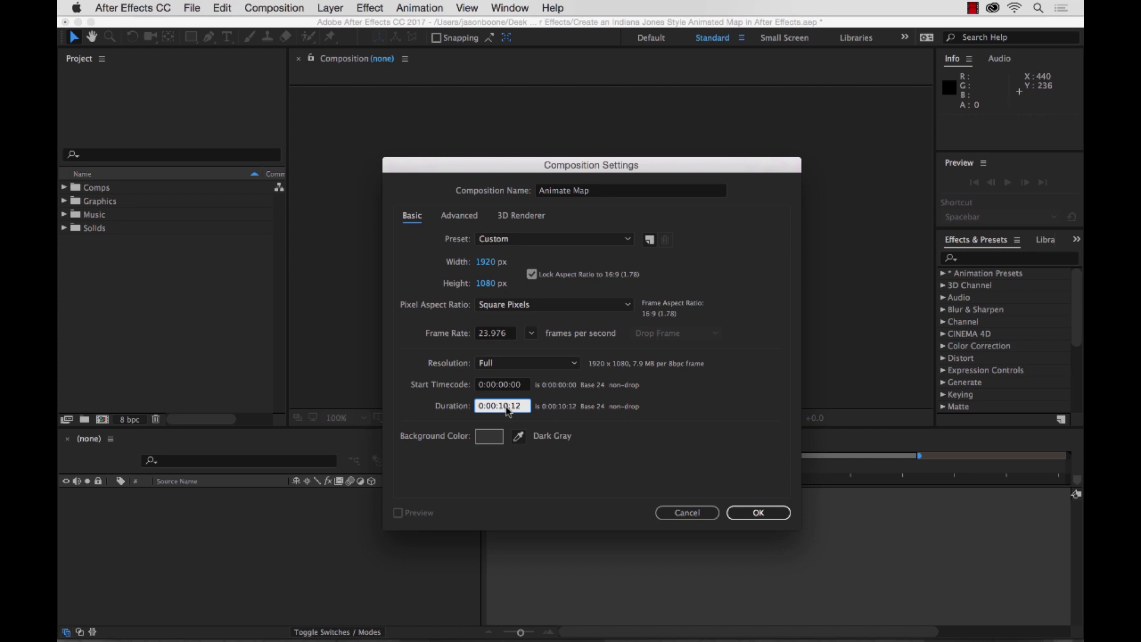
pyautogui.press('BackSpace')
pyautogui.write('2')
pyautogui.click(758, 516)
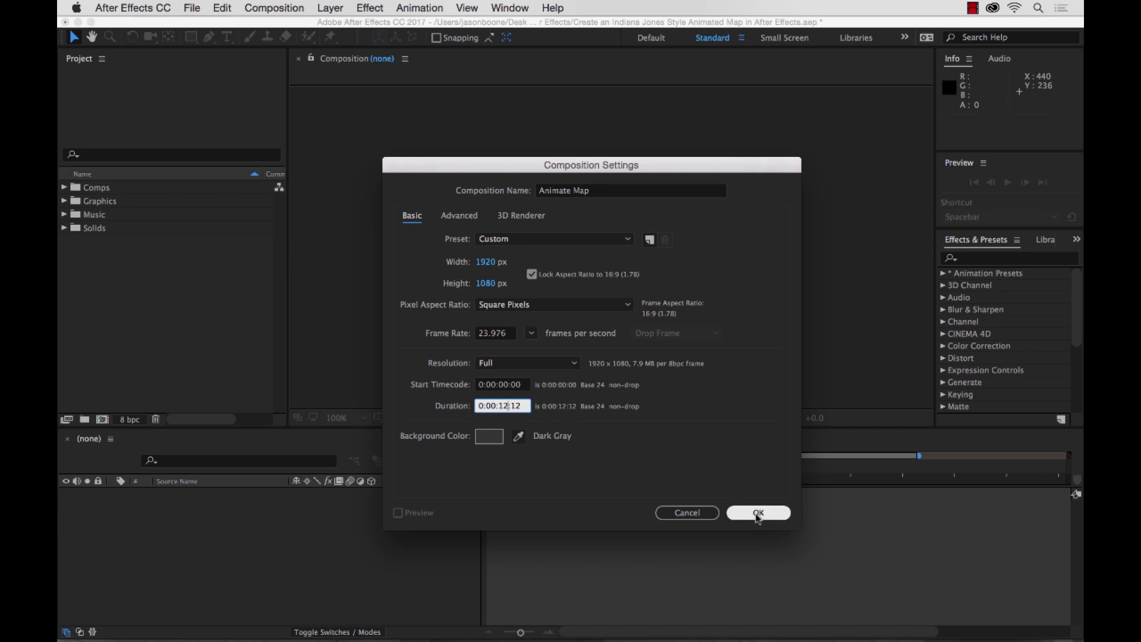
pyautogui.click(758, 513)
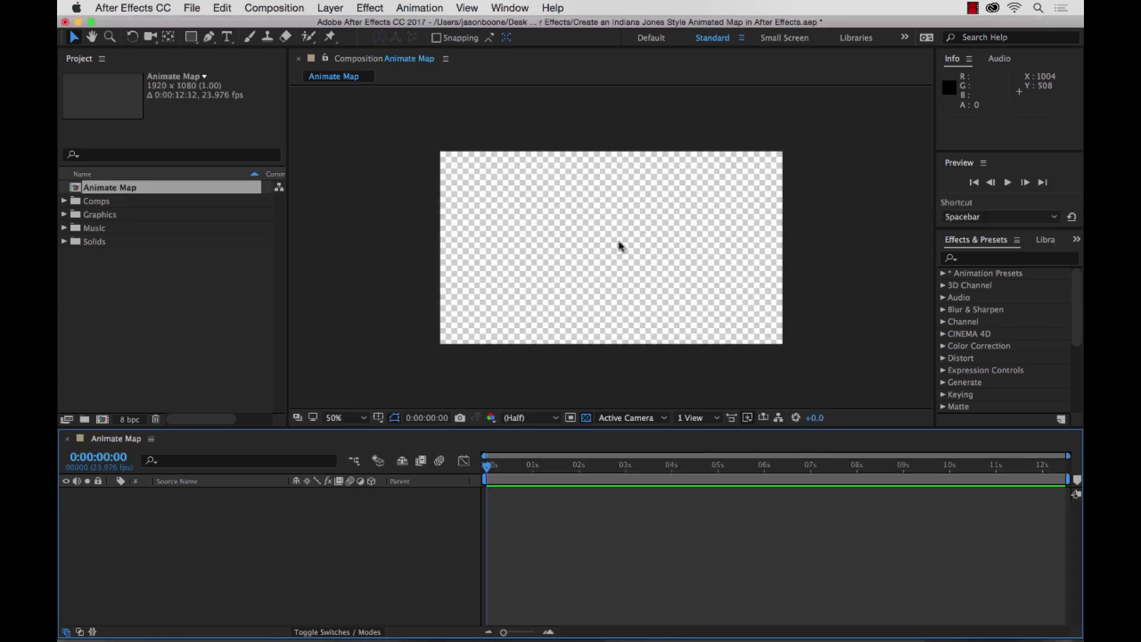
# - Preview Vintage World Map.png from the Graphics folder and add it as a layer to the Animate Map composition
pyautogui.click(77, 190)
pyautogui.moveTo(77, 191); pyautogui.dragTo(78, 203)
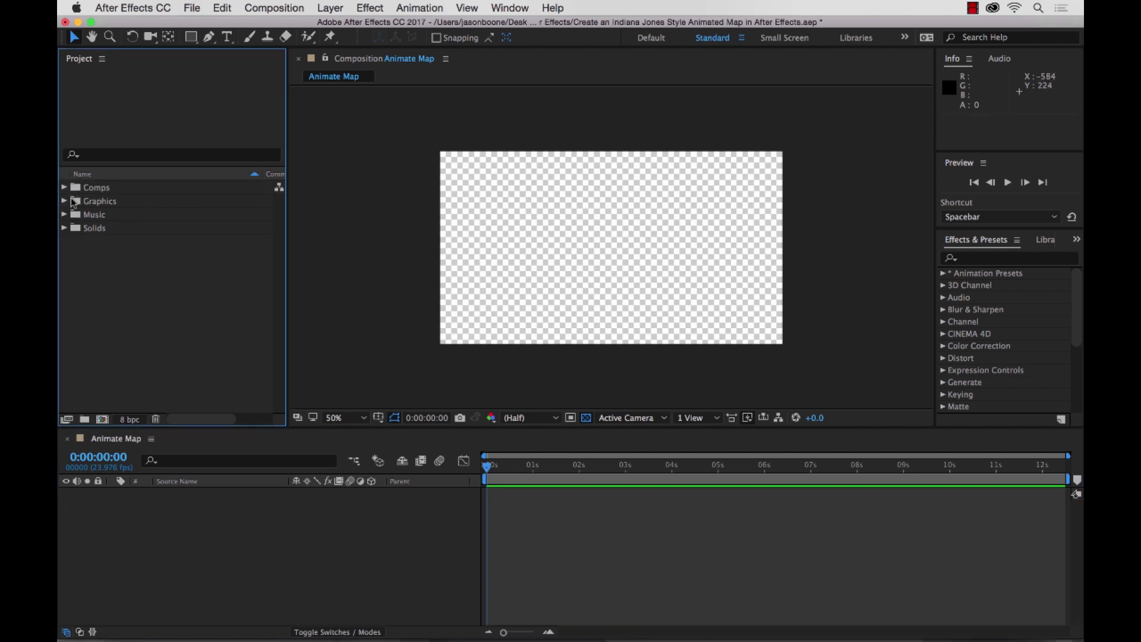
pyautogui.click(64, 202)
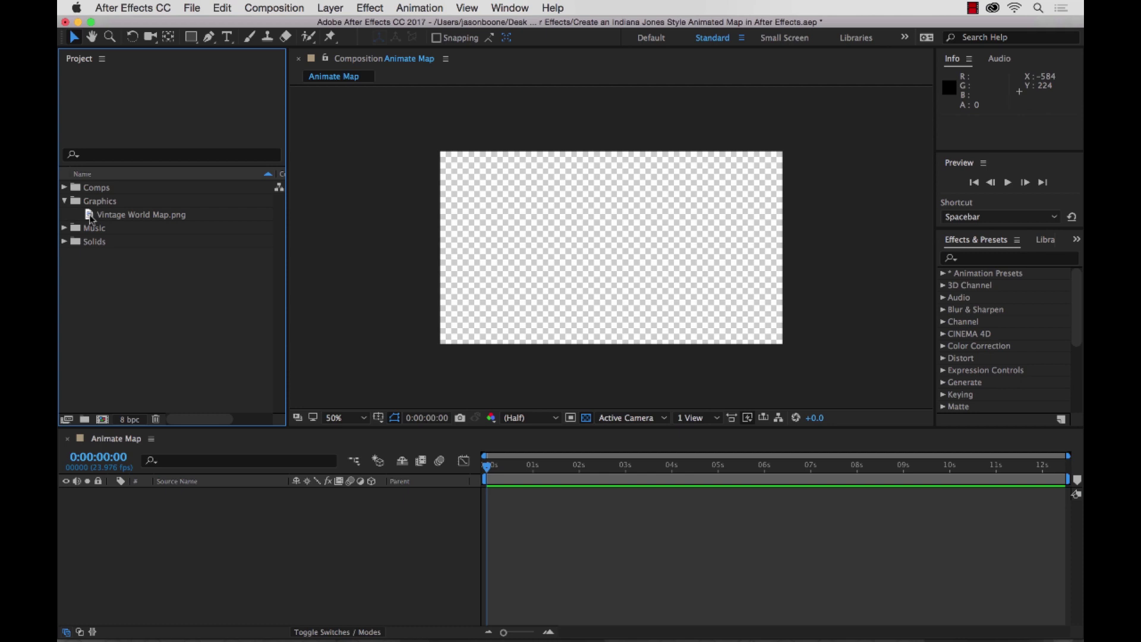
pyautogui.doubleClick(91, 217)
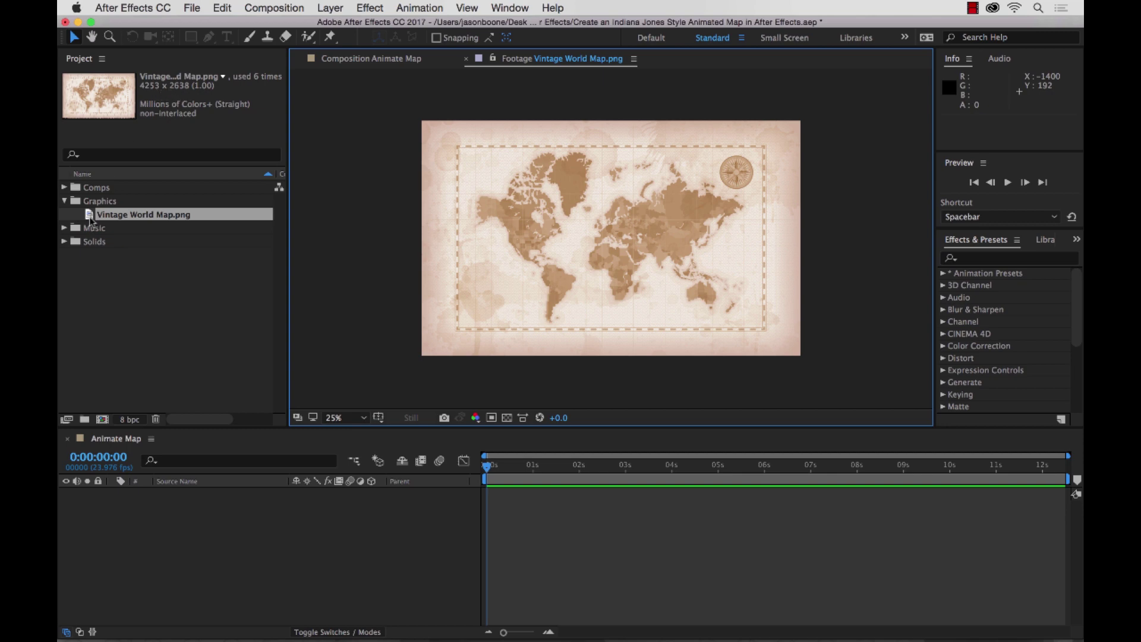
pyautogui.moveTo(91, 219); pyautogui.dragTo(155, 539)
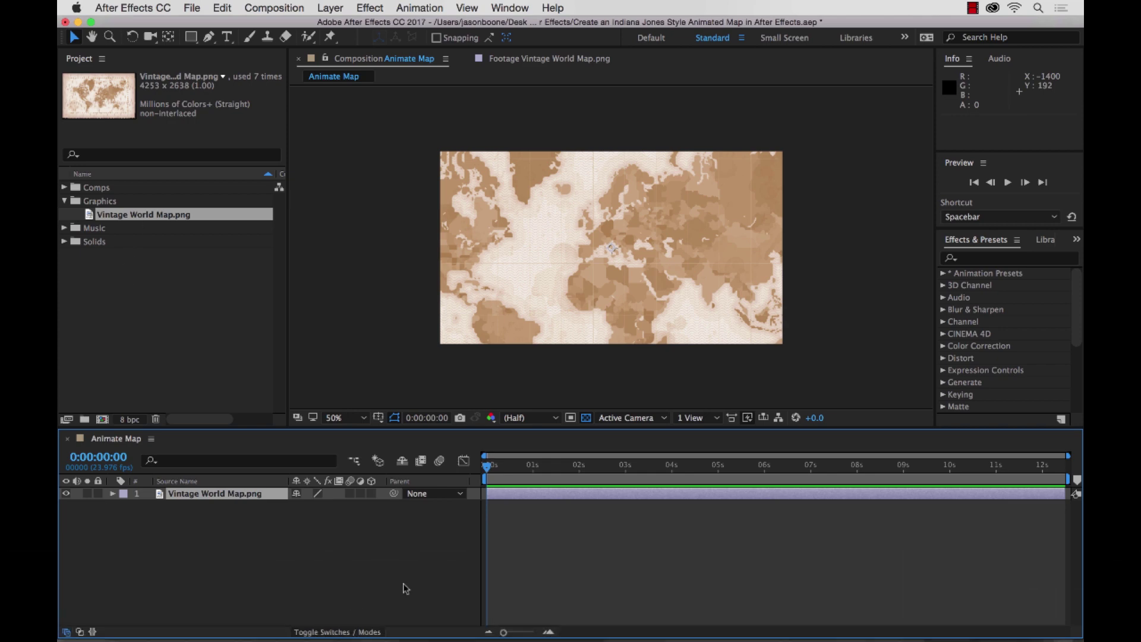
# - Try scaling the Vintage World Map.png layer to 116% at the start of the timeline, and undo the change
pyautogui.click(499, 468)
pyautogui.moveTo(498, 468); pyautogui.dragTo(486, 469)
pyautogui.click(114, 494)
pyautogui.click(125, 506)
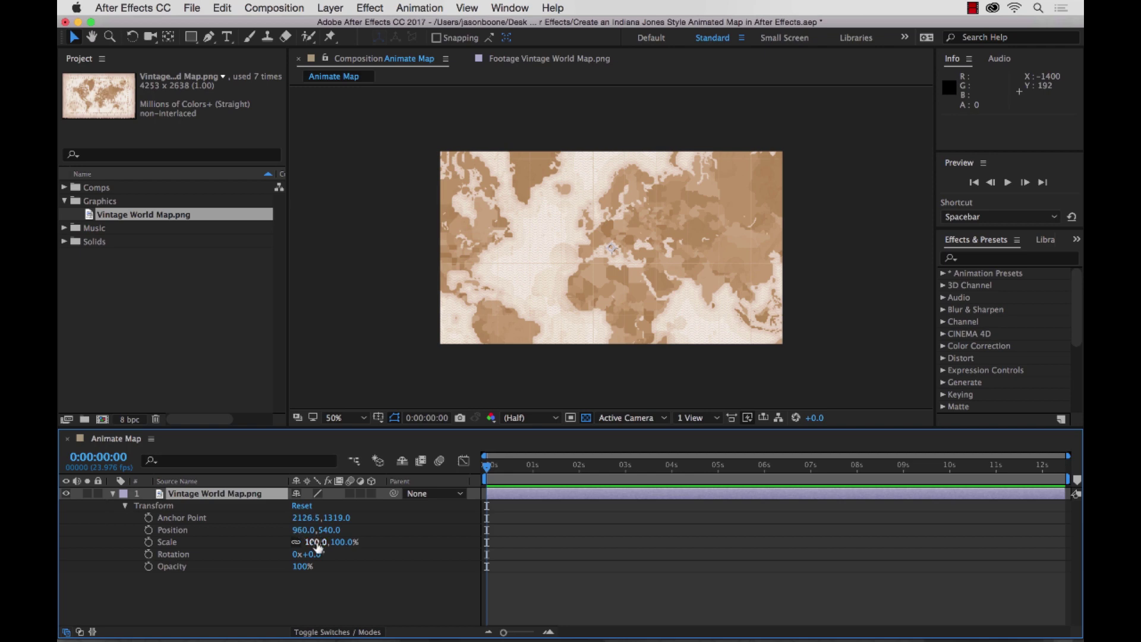
pyautogui.moveTo(309, 542)
pyautogui.mouseDown()
pyautogui.moveTo(270, 539)
pyautogui.moveTo(316, 537)
pyautogui.mouseUp()
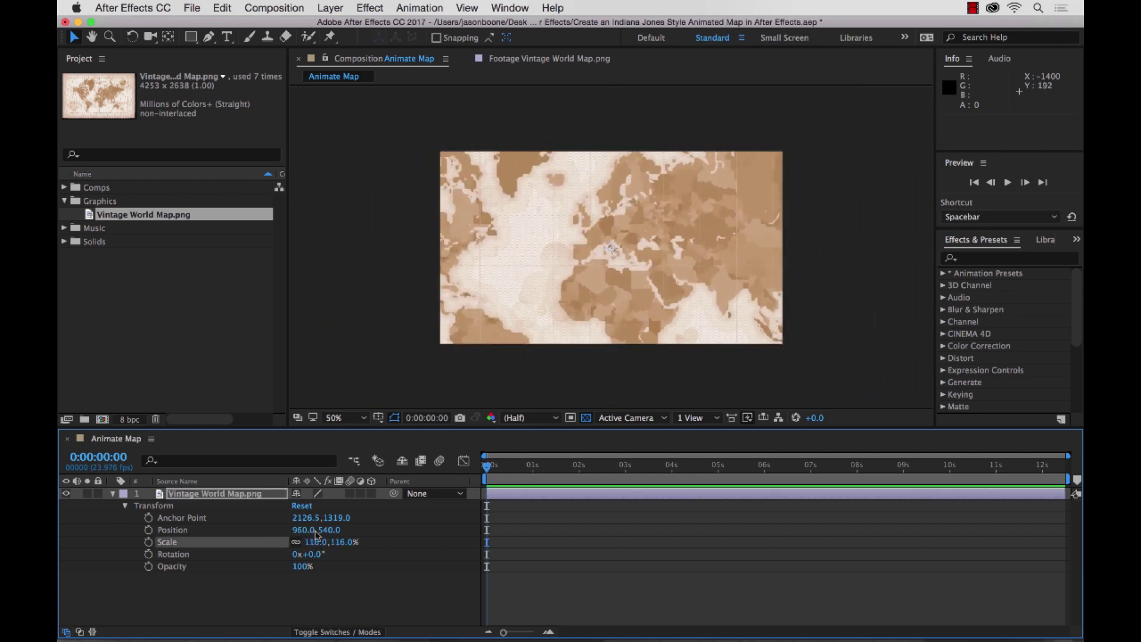
pyautogui.press('super+z')
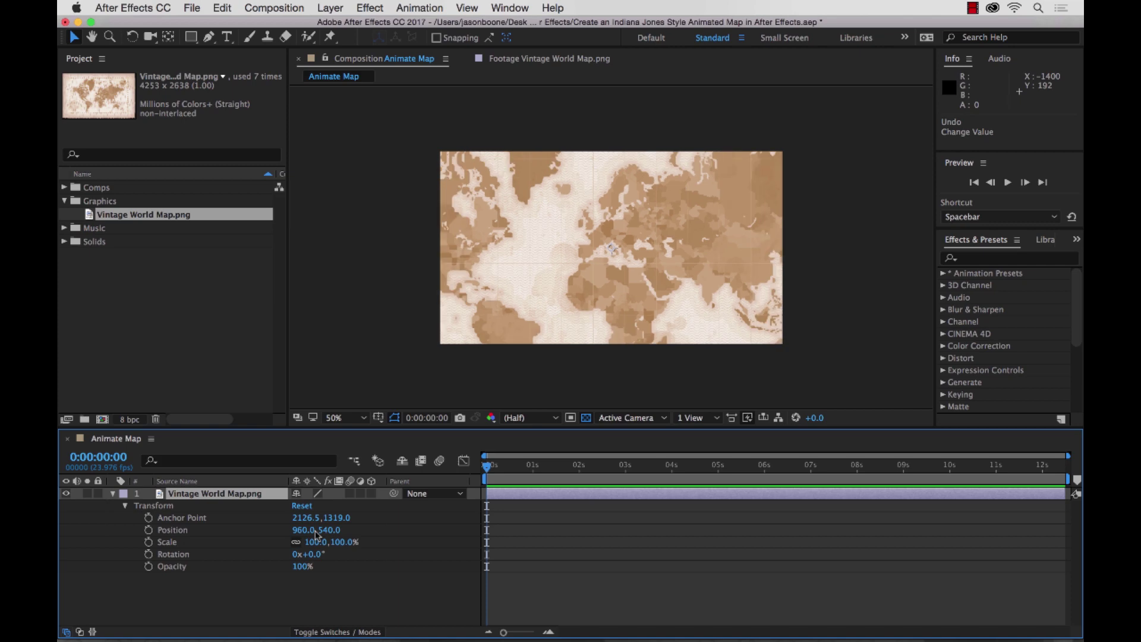
pyautogui.click(113, 494)
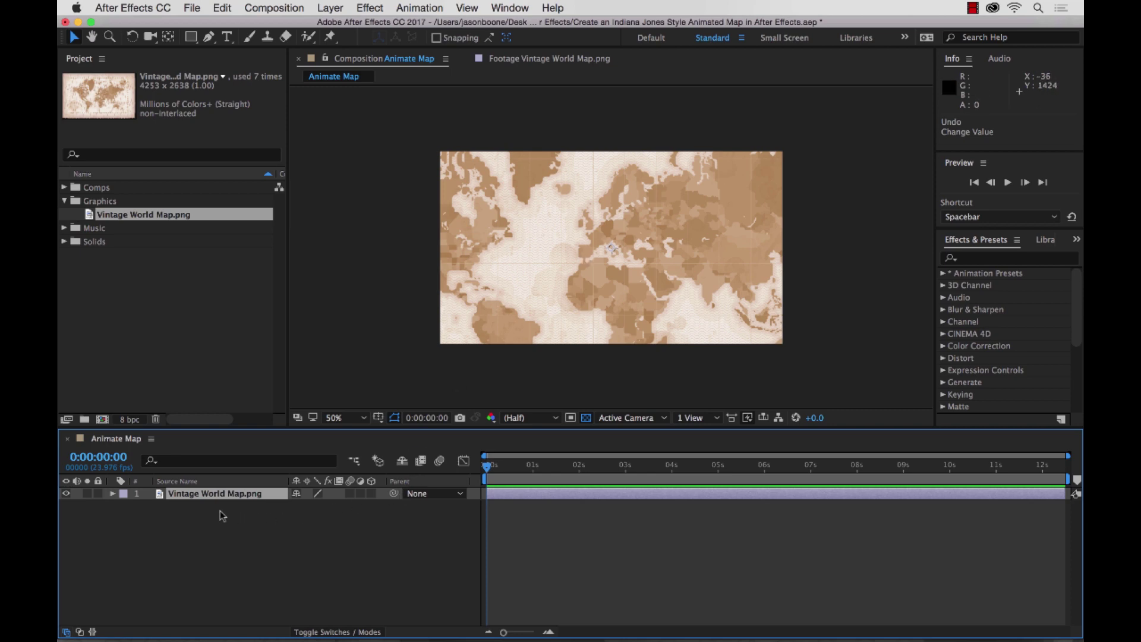
# - Add a null object to the composition and parent the Vintage World Map.png layer to it
pyautogui.rightClick(211, 542)
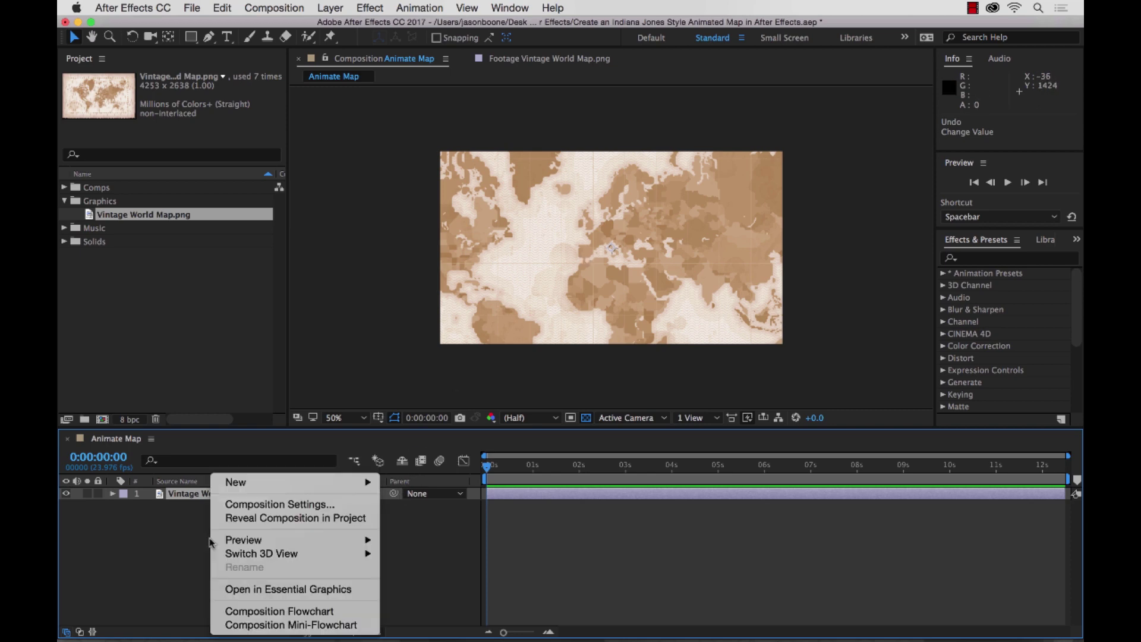
pyautogui.moveTo(294, 482)
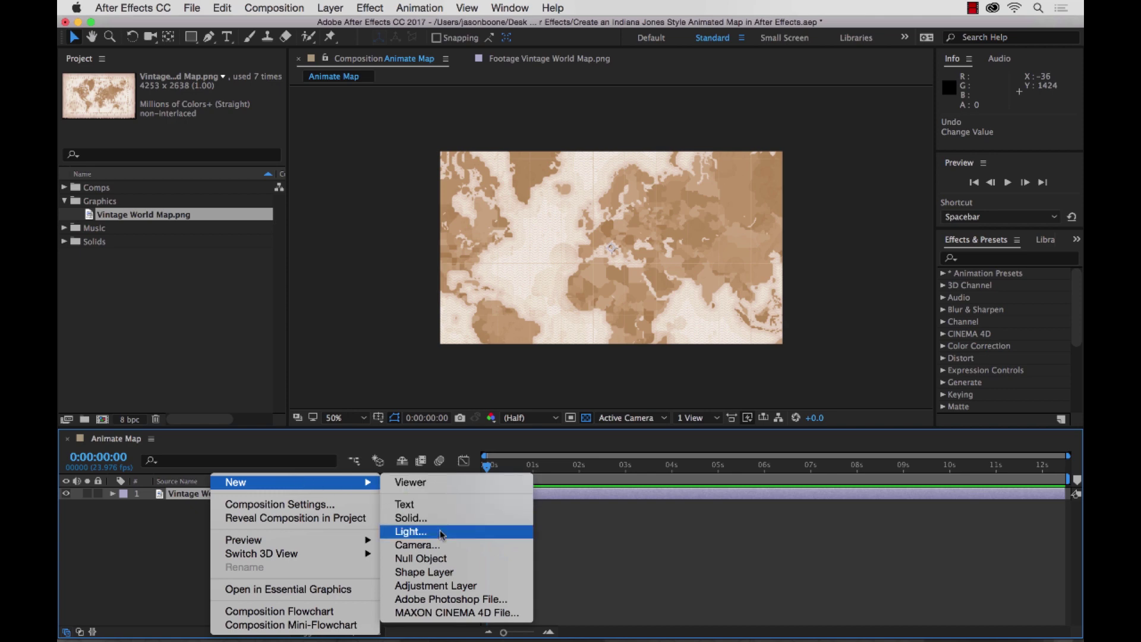
pyautogui.click(441, 562)
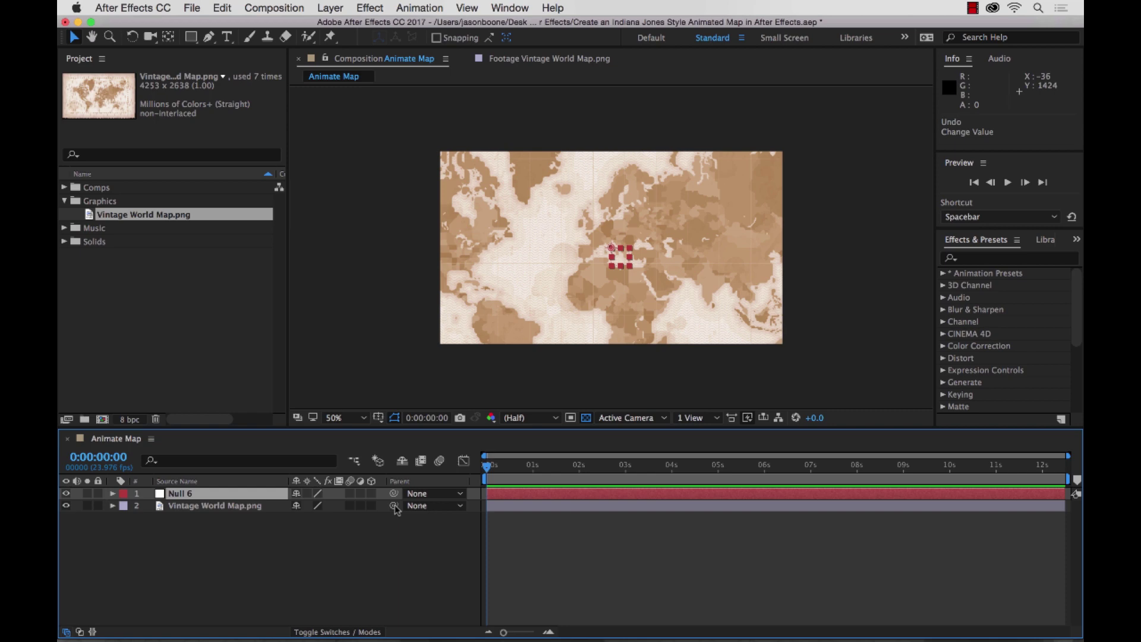
pyautogui.moveTo(395, 506); pyautogui.dragTo(228, 496)
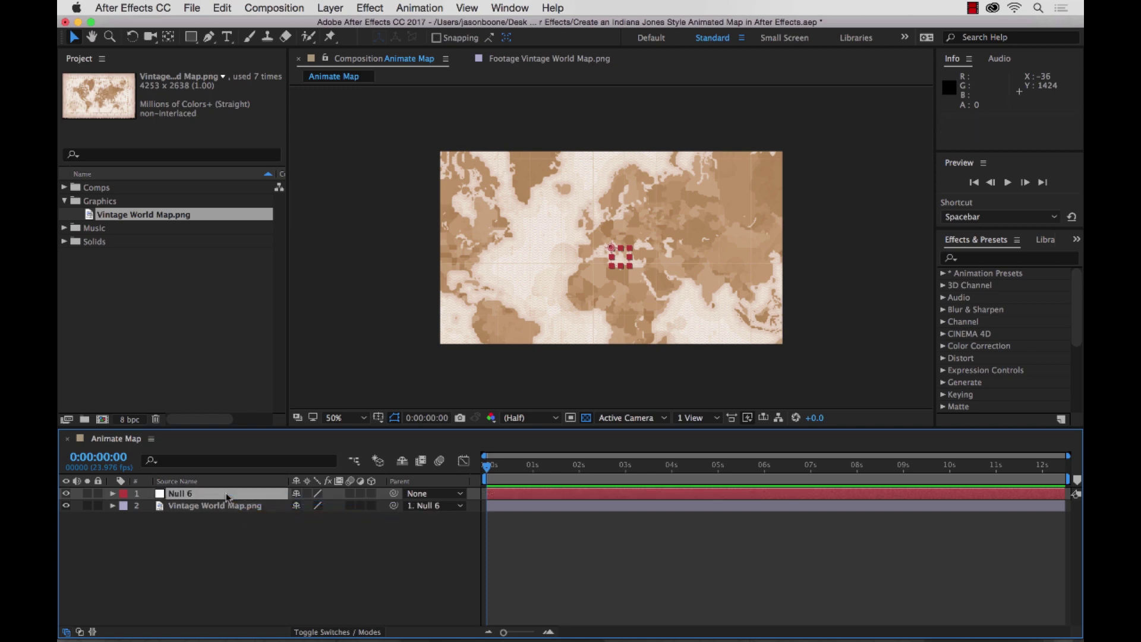
pyautogui.click(460, 507)
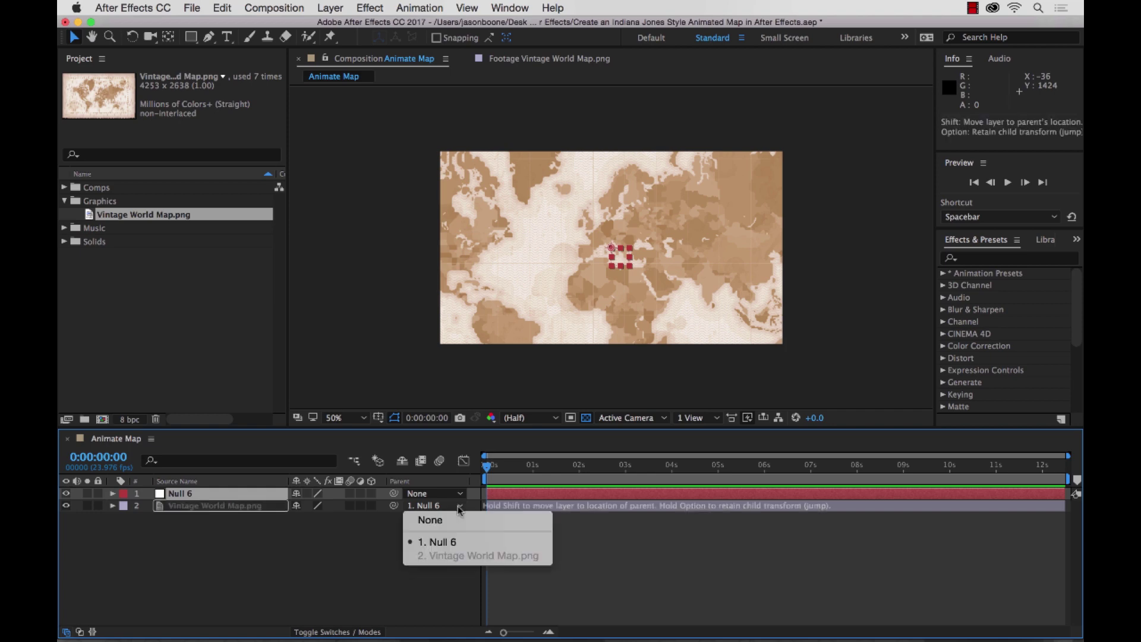
pyautogui.click(252, 607)
# - Rename the null layer as Animation Controls
pyautogui.click(184, 496)
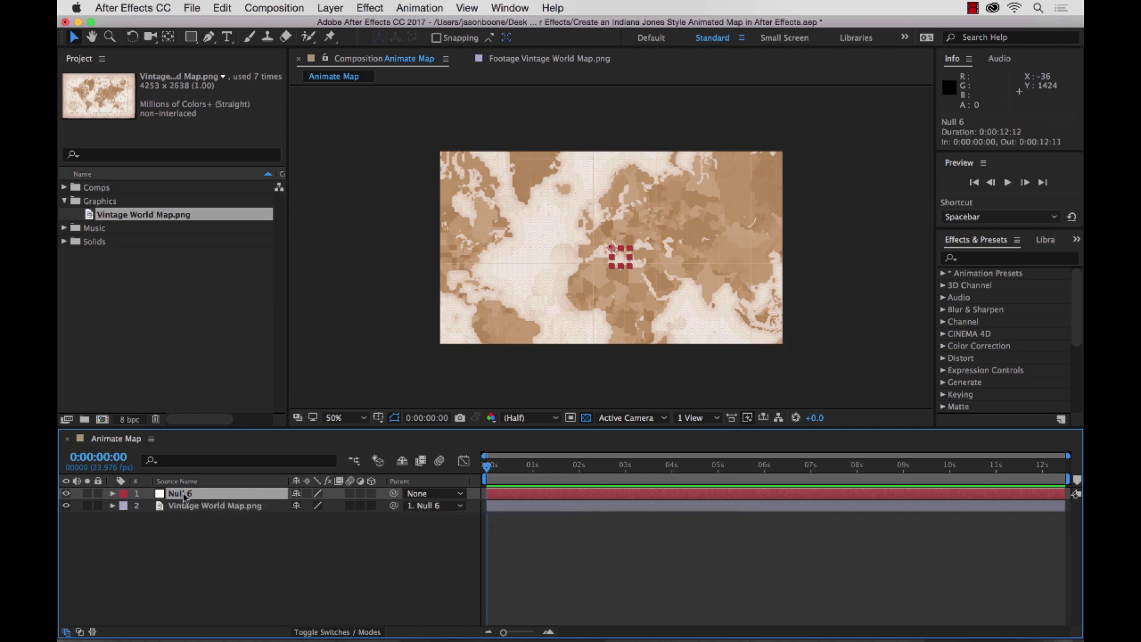
pyautogui.press('Return')
pyautogui.write('Animation Controls')
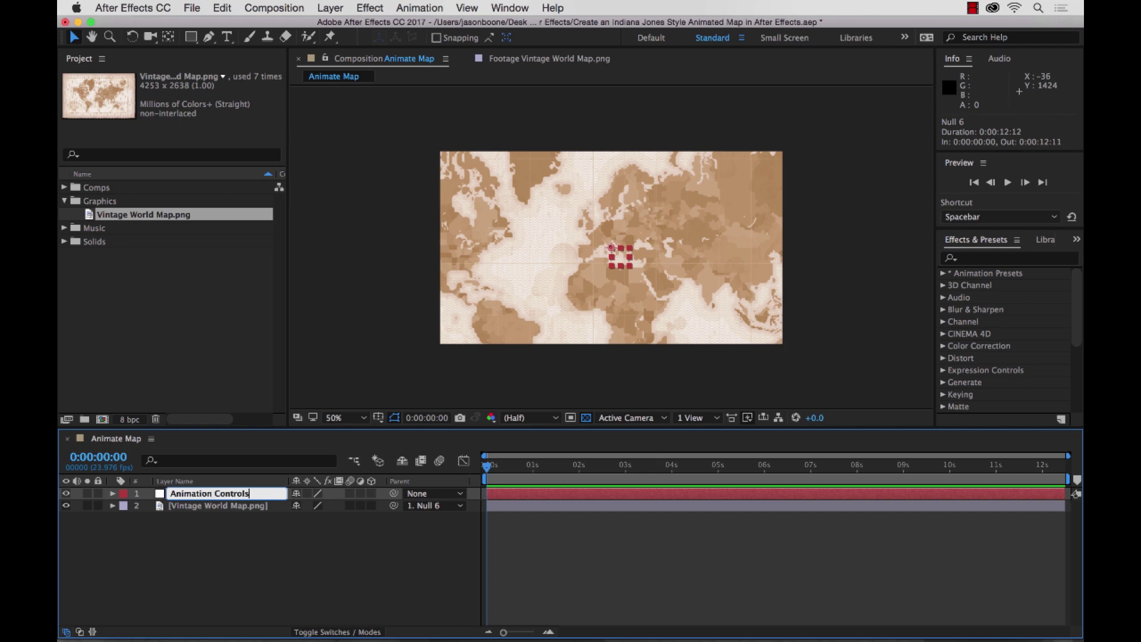
pyautogui.press('Return')
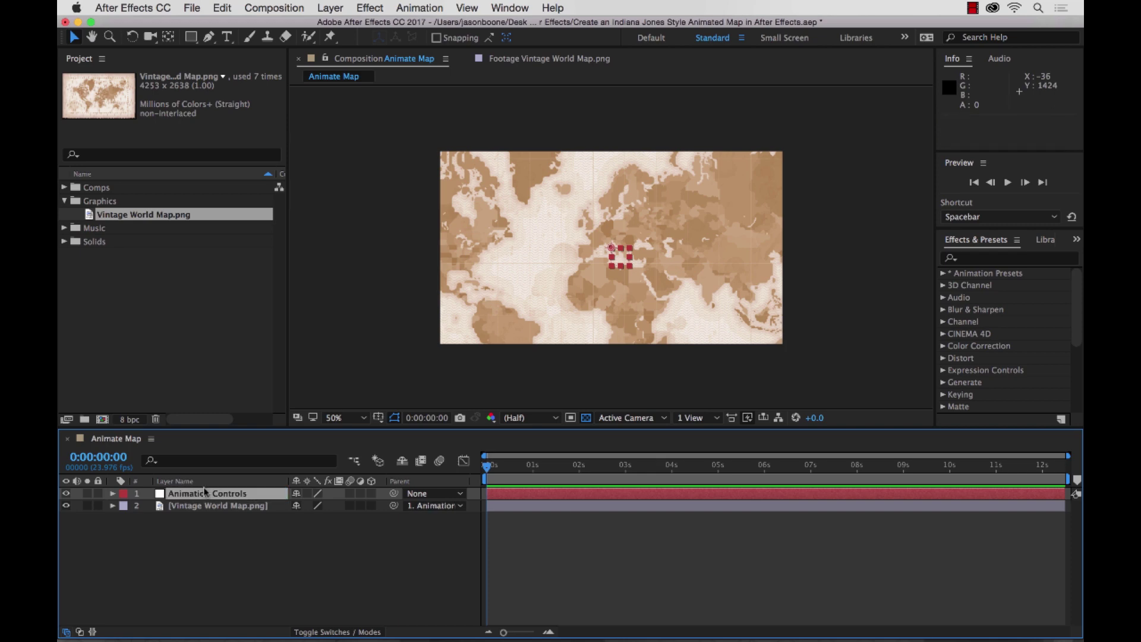
# - Set the scale of the Animation Controls layer to 320%
pyautogui.click(113, 494)
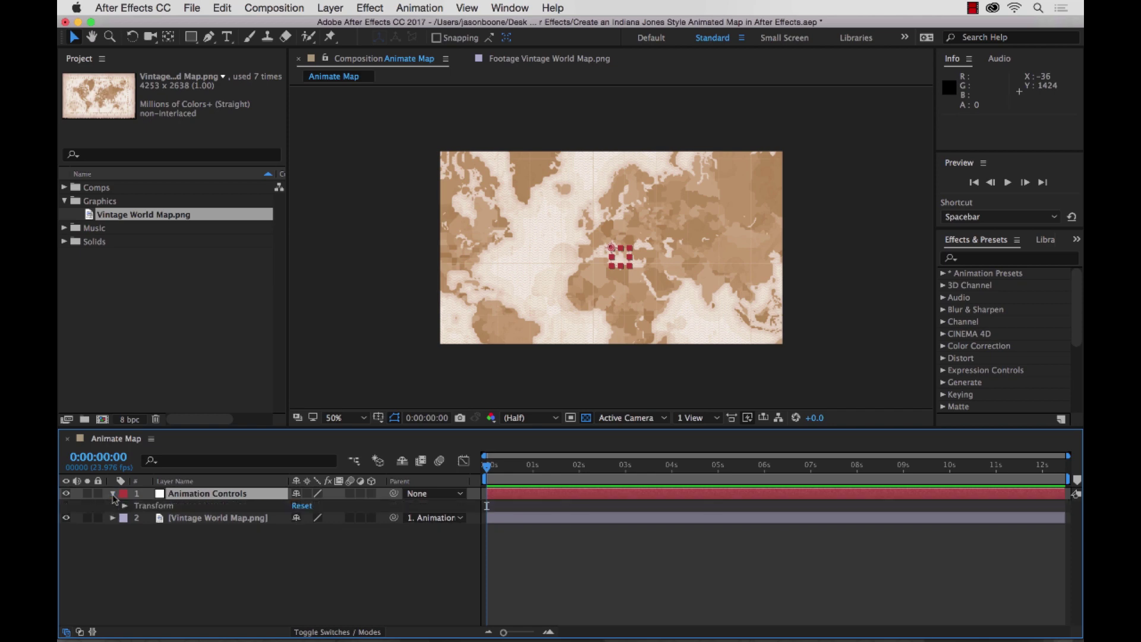
pyautogui.click(125, 506)
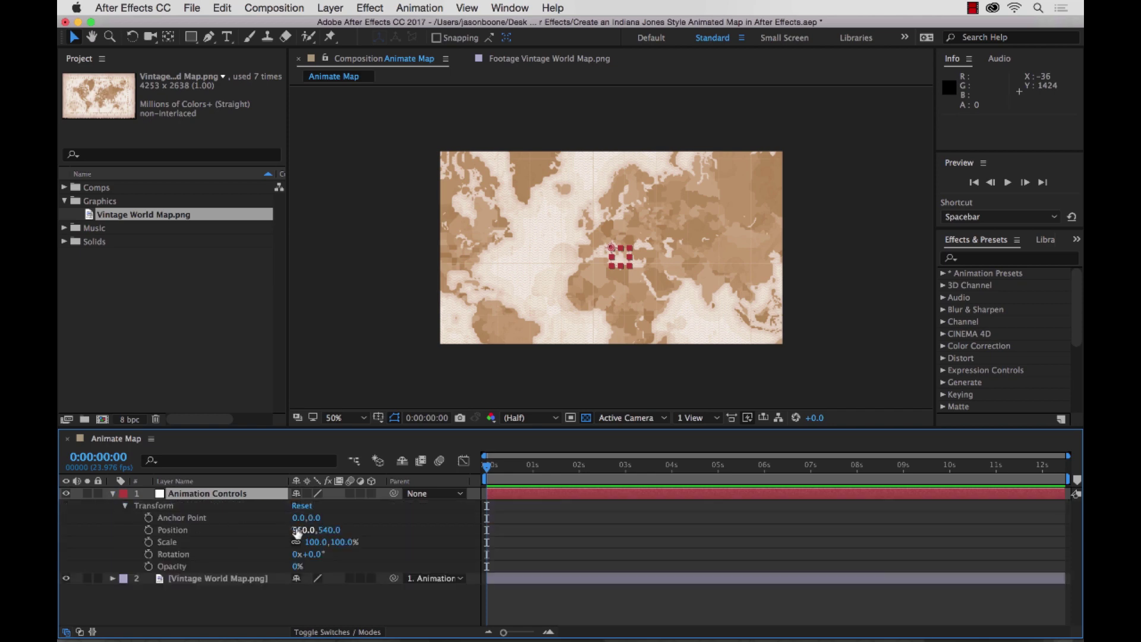
pyautogui.moveTo(297, 530); pyautogui.dragTo(249, 535)
pyautogui.click(208, 494)
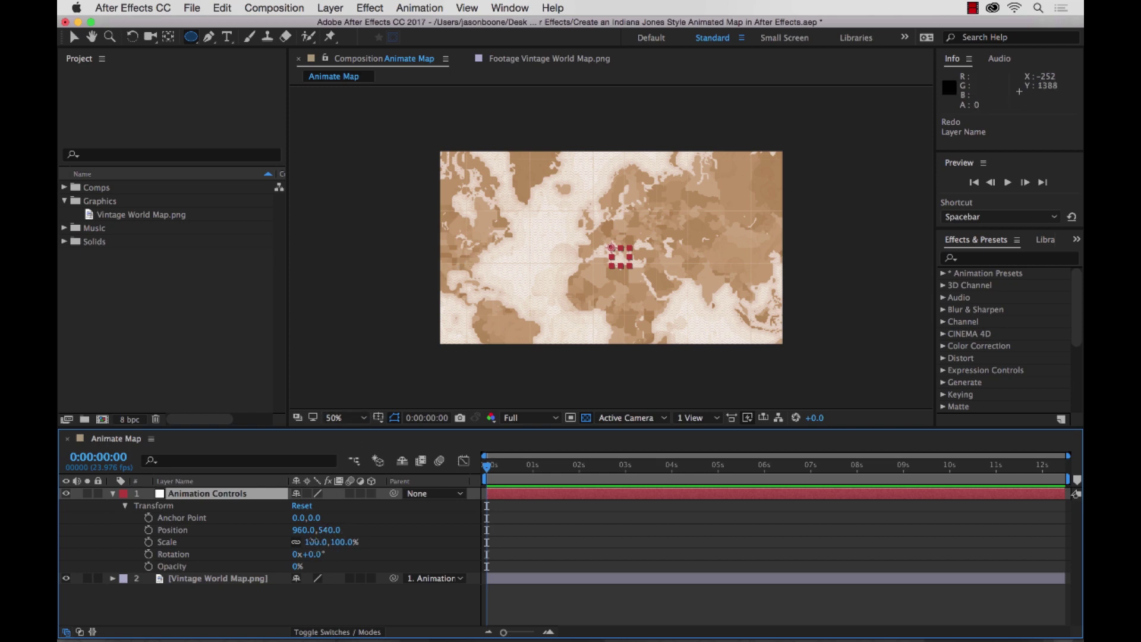
pyautogui.moveTo(313, 541); pyautogui.dragTo(464, 536)
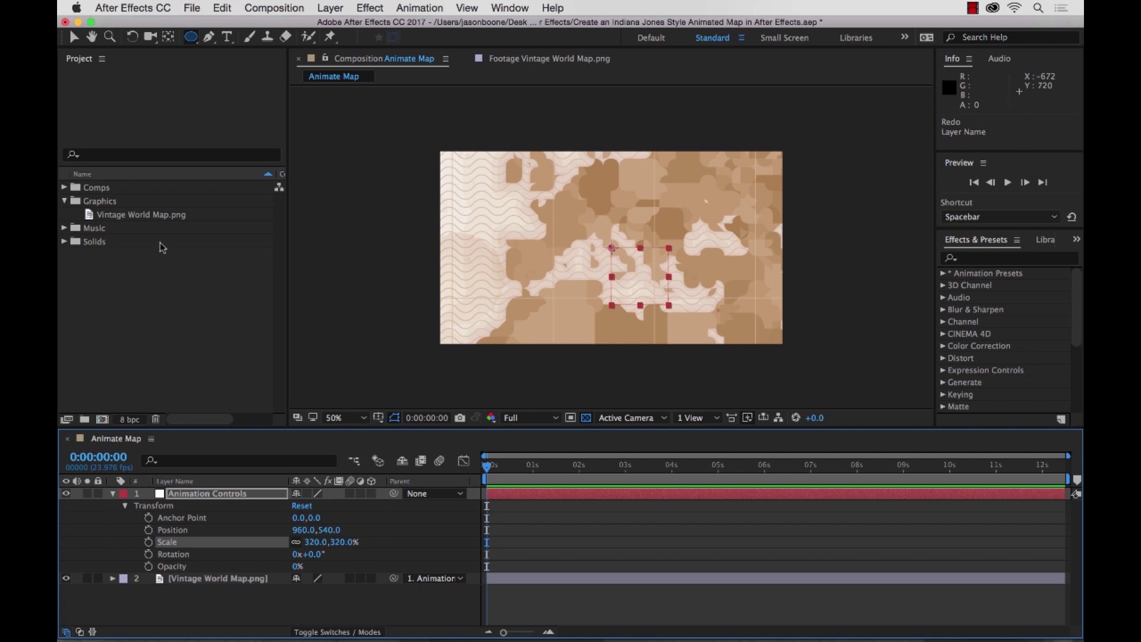
# - Activate the Ellipse tool with no layer selected and set its fill to a solid color
pyautogui.click(192, 39)
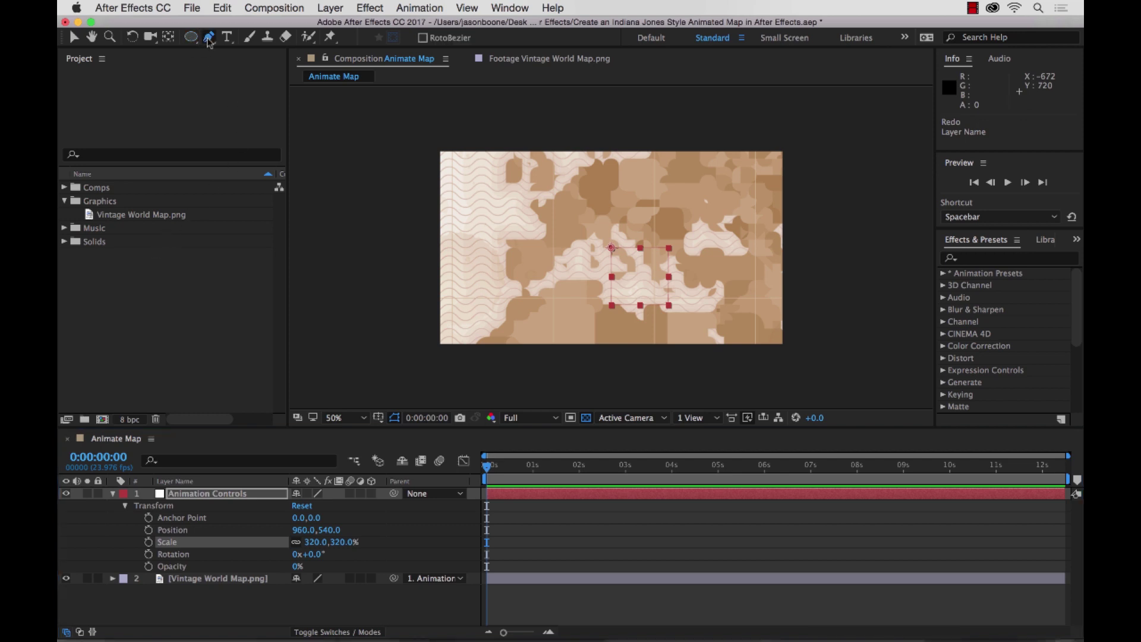
pyautogui.click(192, 39)
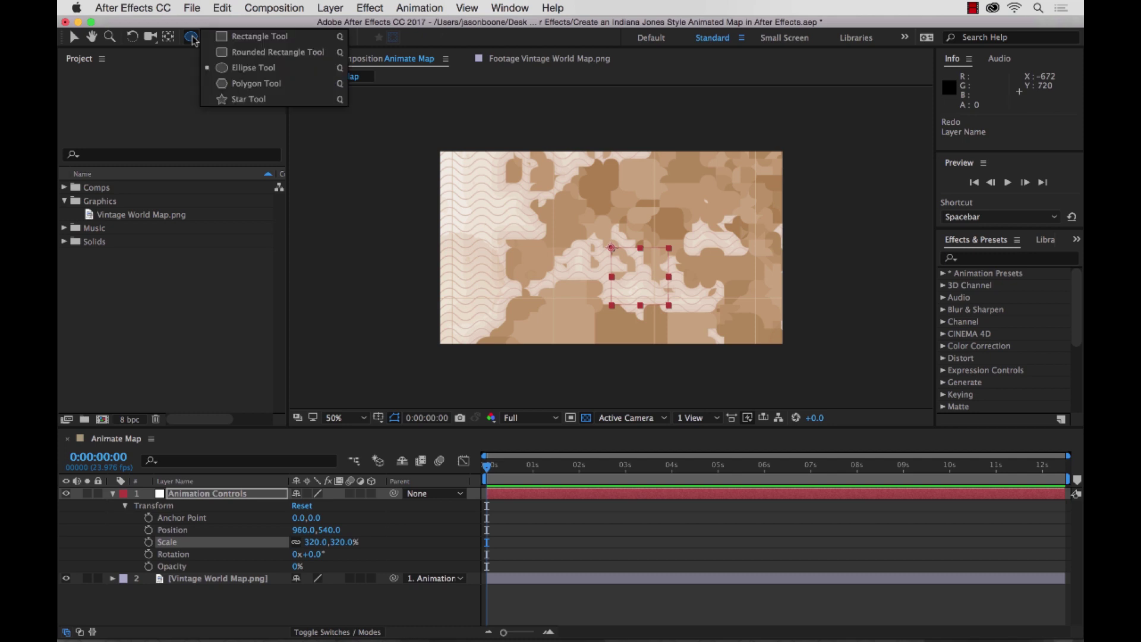
pyautogui.click(247, 72)
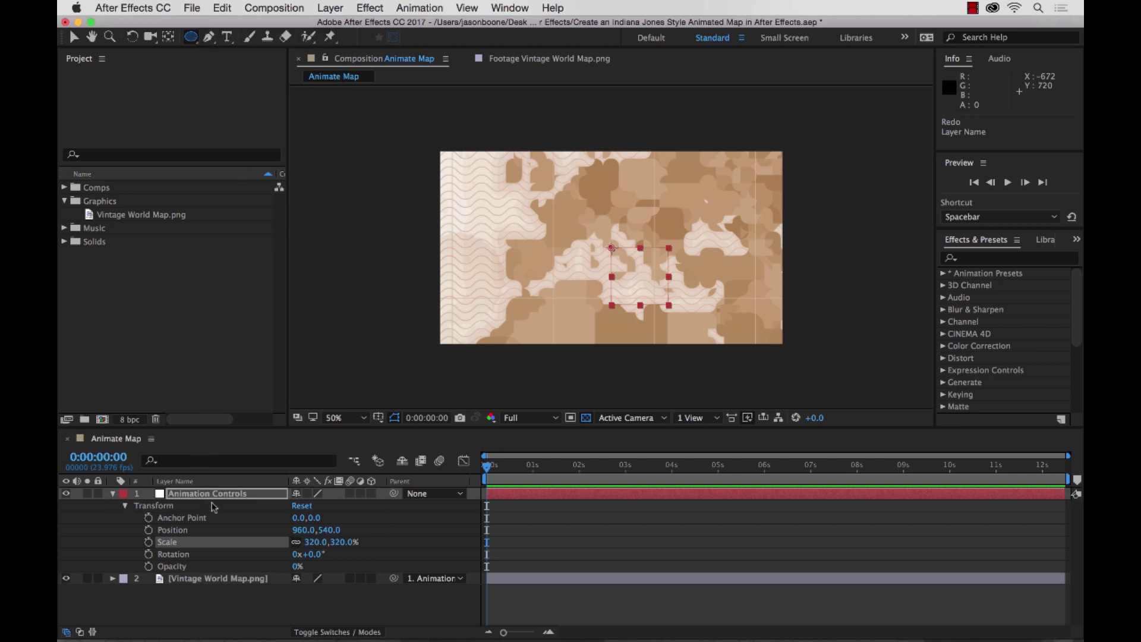
pyautogui.click(196, 602)
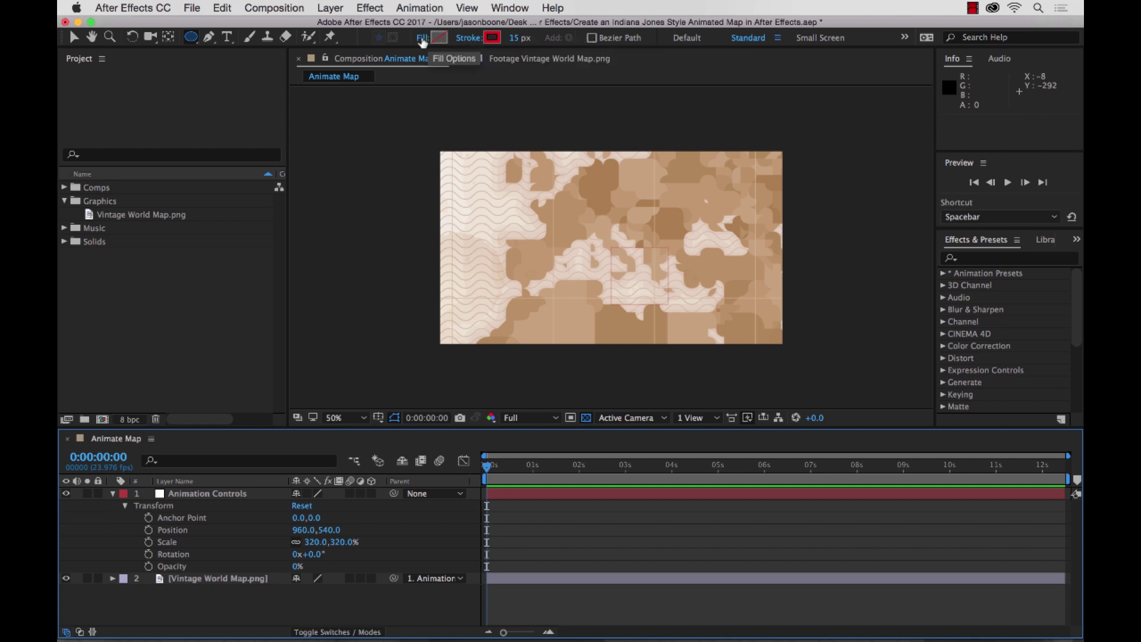
pyautogui.click(423, 39)
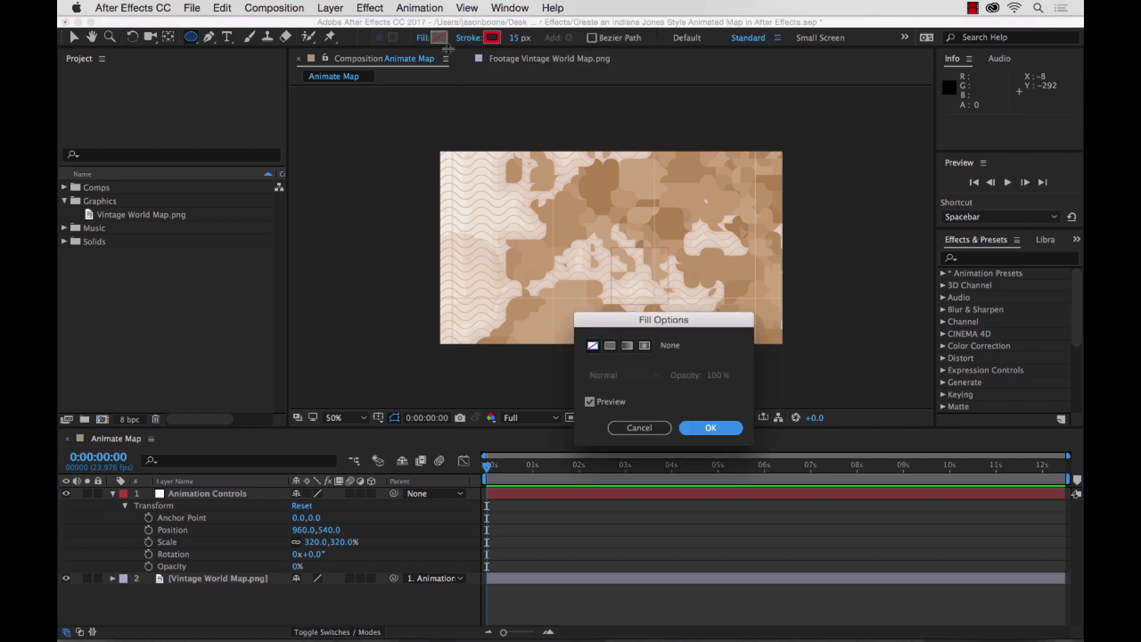
pyautogui.click(610, 346)
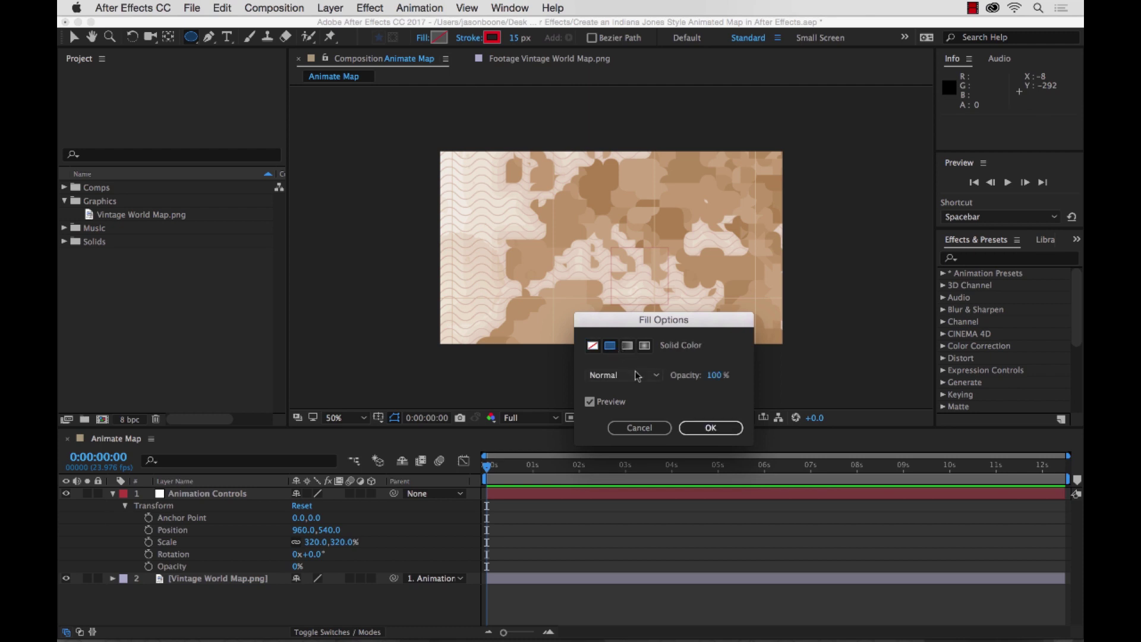
pyautogui.click(711, 428)
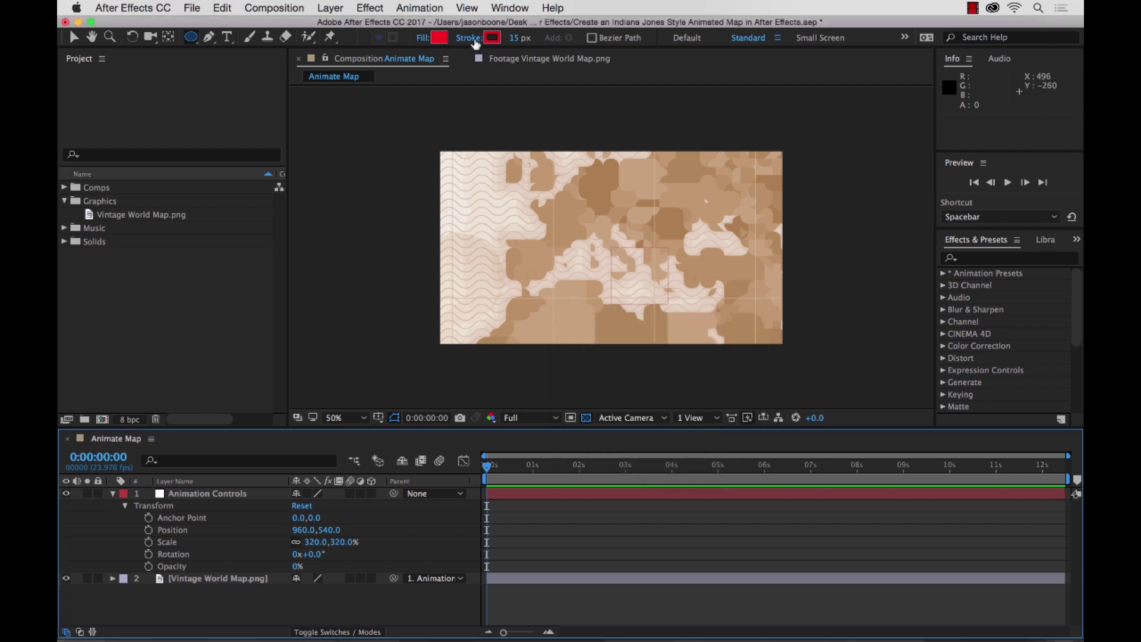
# - Set the stroke to None and draw a small red circle on the map just below the eastern Mediterranean
pyautogui.click(470, 37)
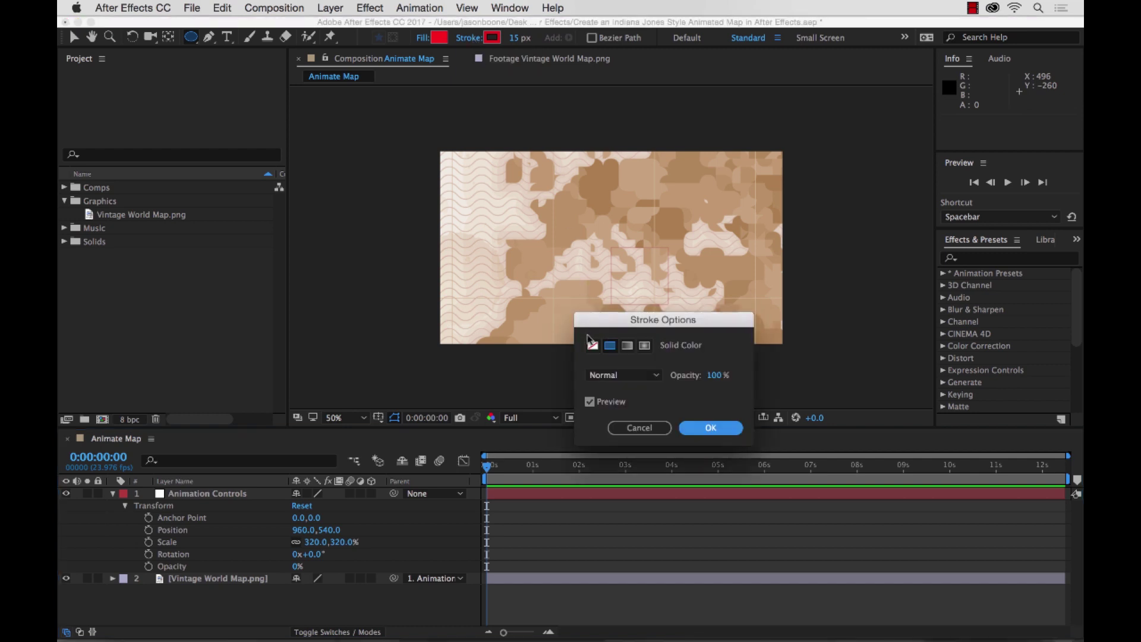
pyautogui.click(594, 347)
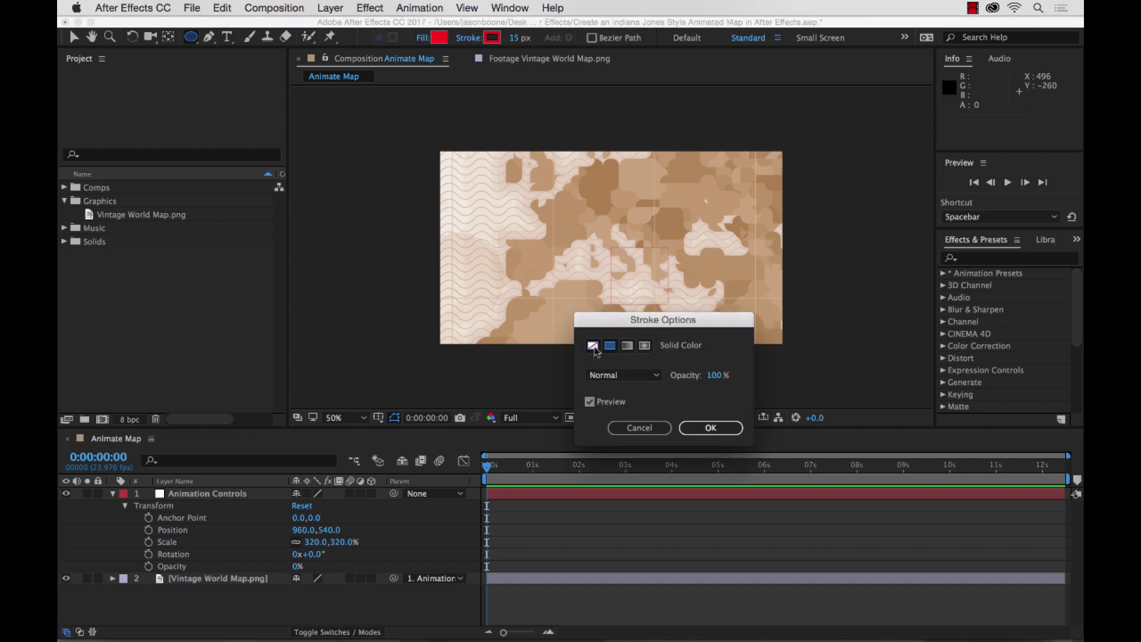
pyautogui.click(709, 429)
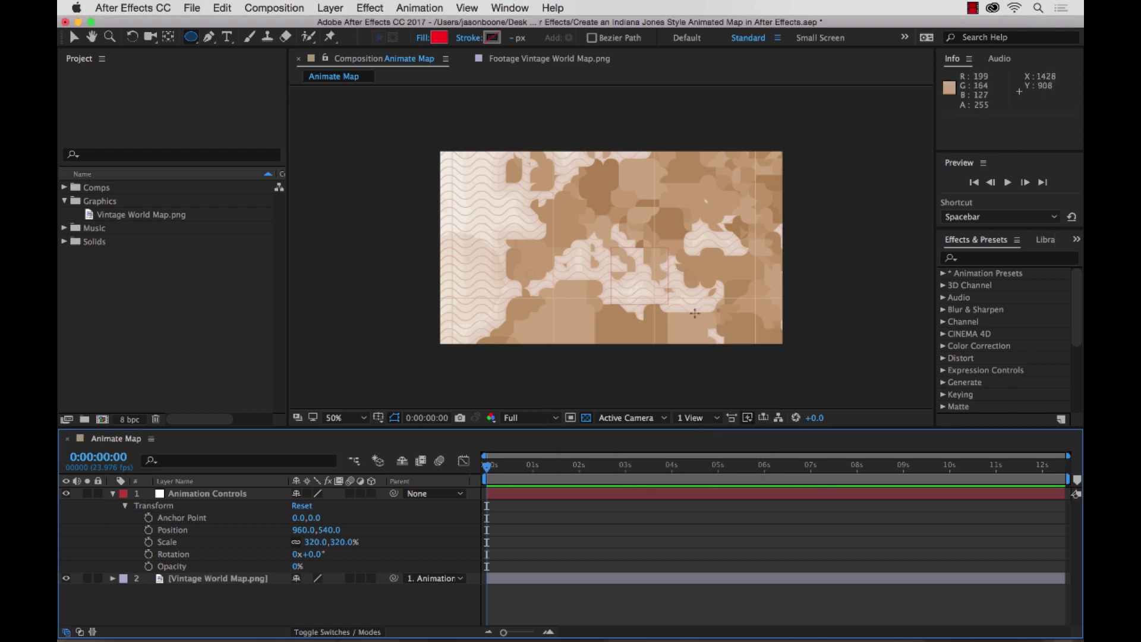
pyautogui.moveTo(694, 312); pyautogui.dragTo(712, 329)
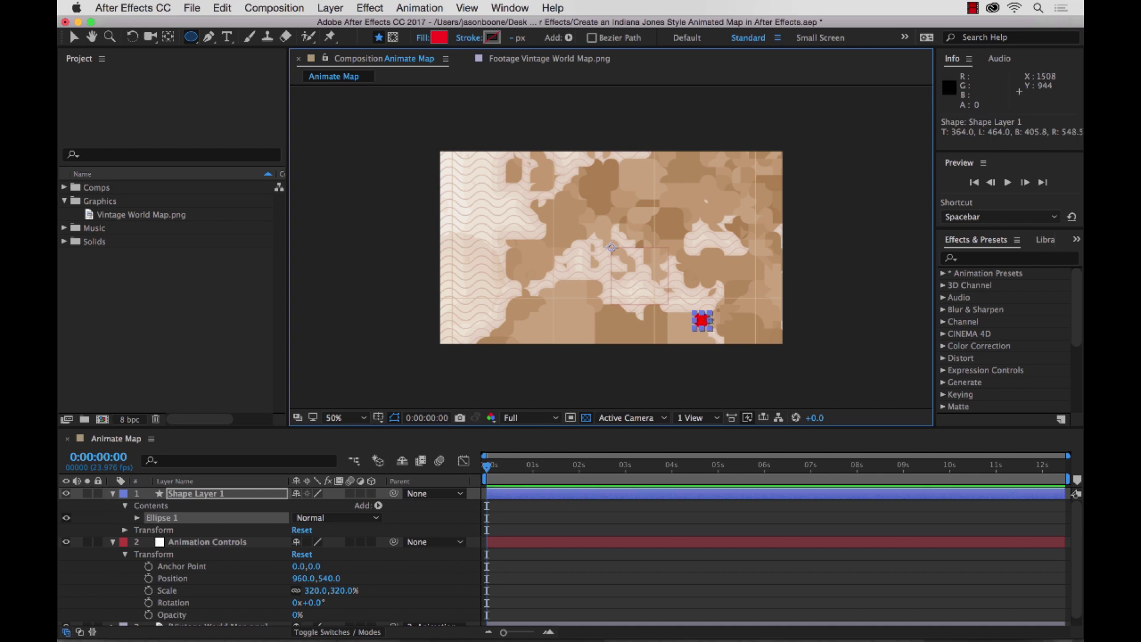
# - Collapse the expanded layer properties and rename the circle's shape layer as Egypt
pyautogui.press('v')
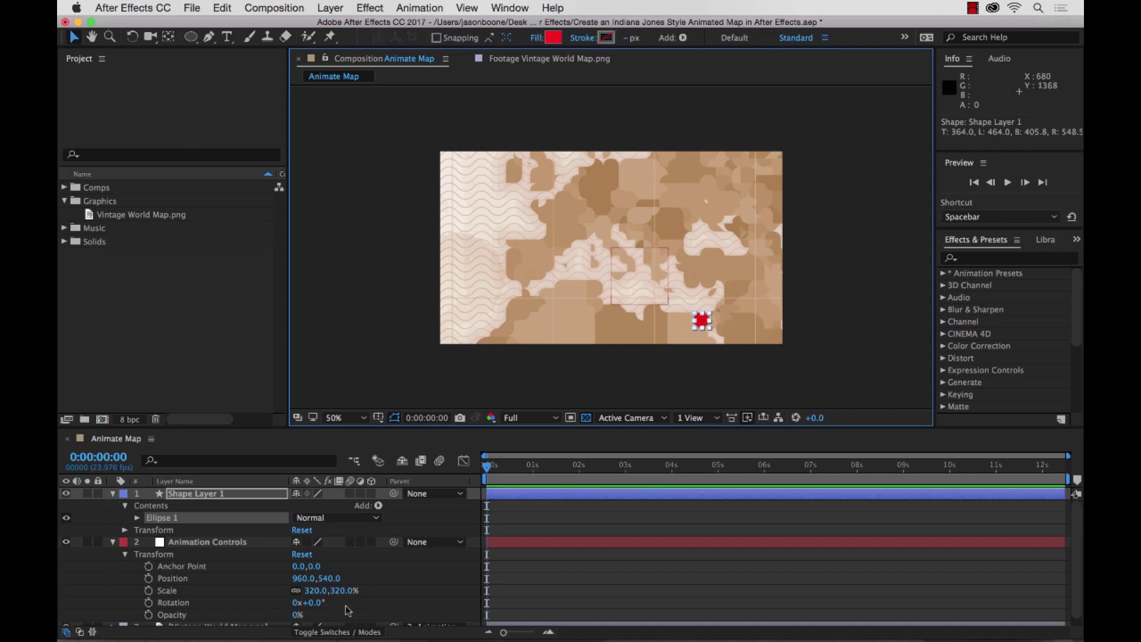
pyautogui.click(414, 585)
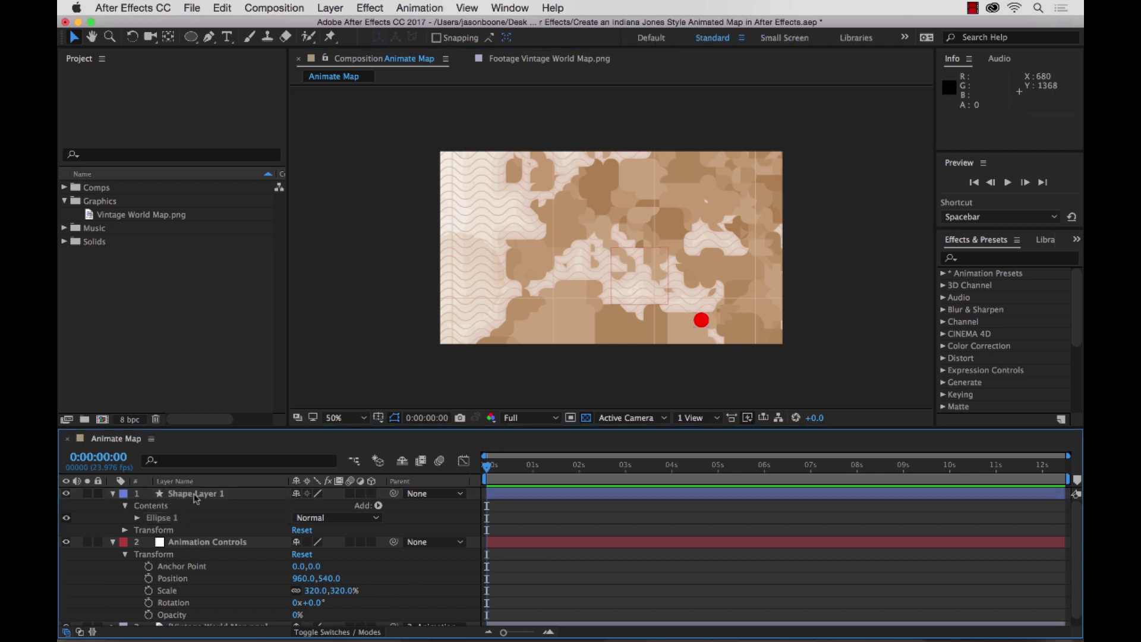
pyautogui.click(113, 542)
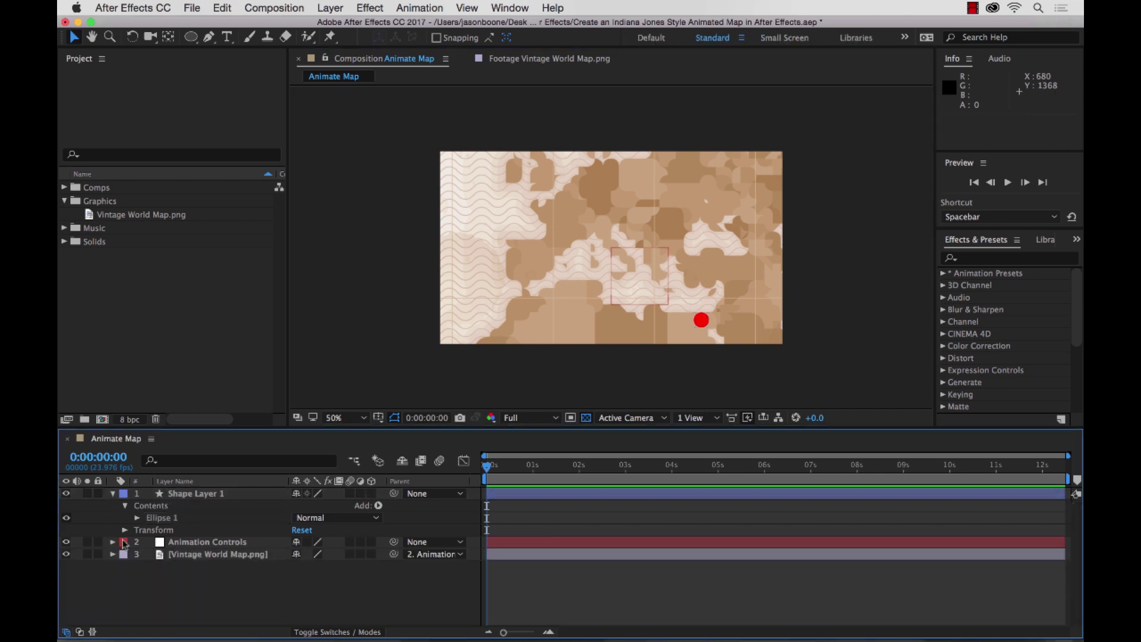
pyautogui.click(112, 494)
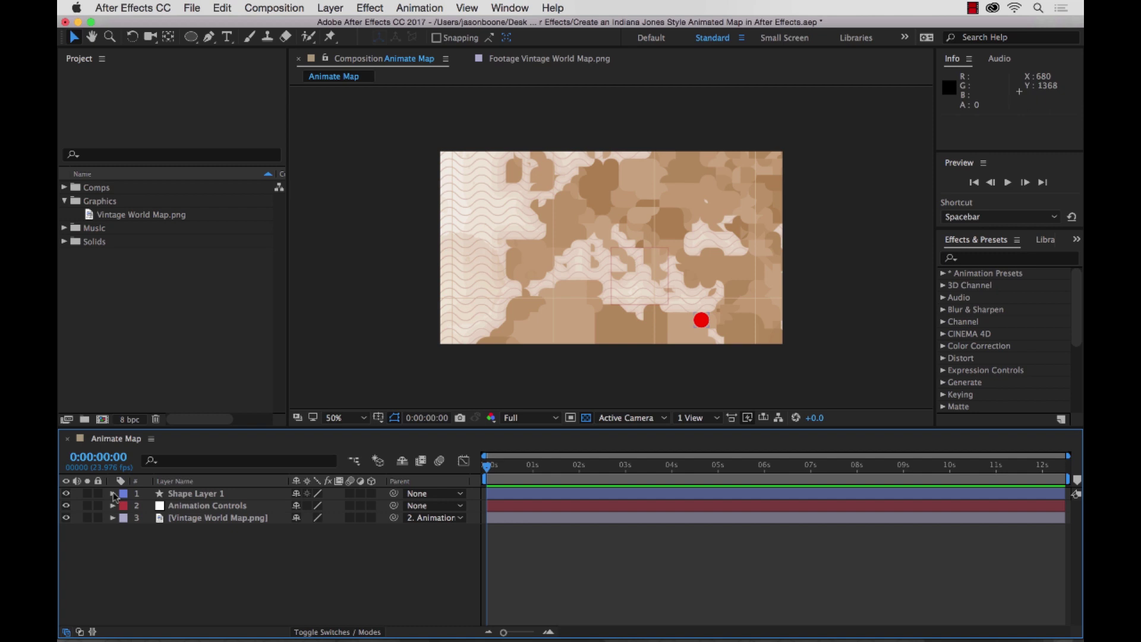
pyautogui.click(204, 495)
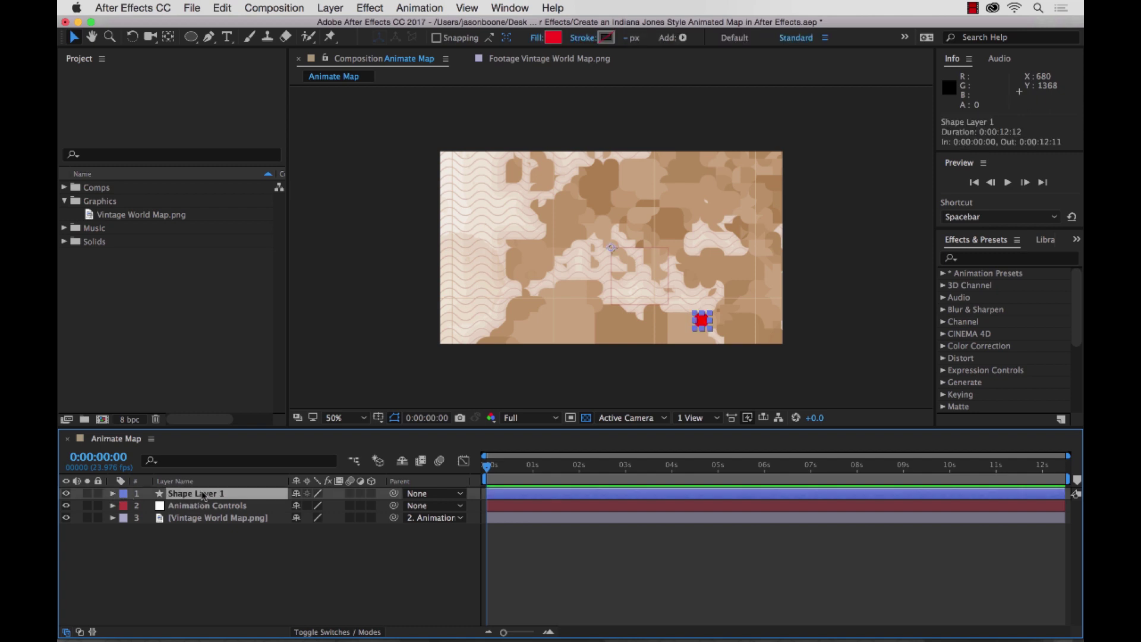
pyautogui.press('Return')
pyautogui.write('Egypt')
pyautogui.press('Return')
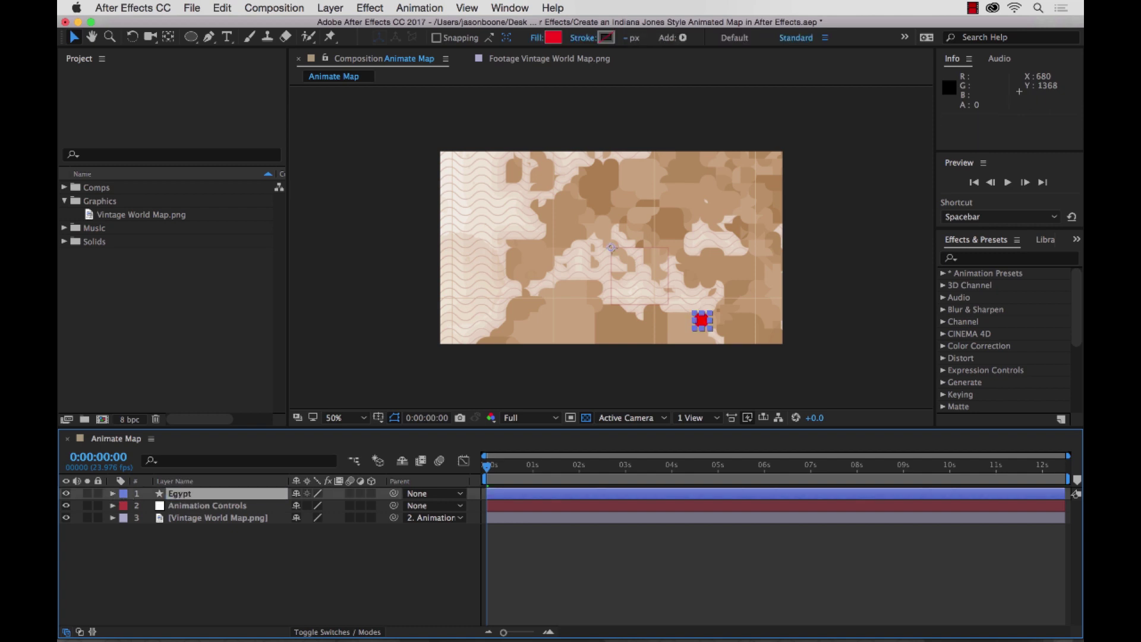
pyautogui.click(252, 602)
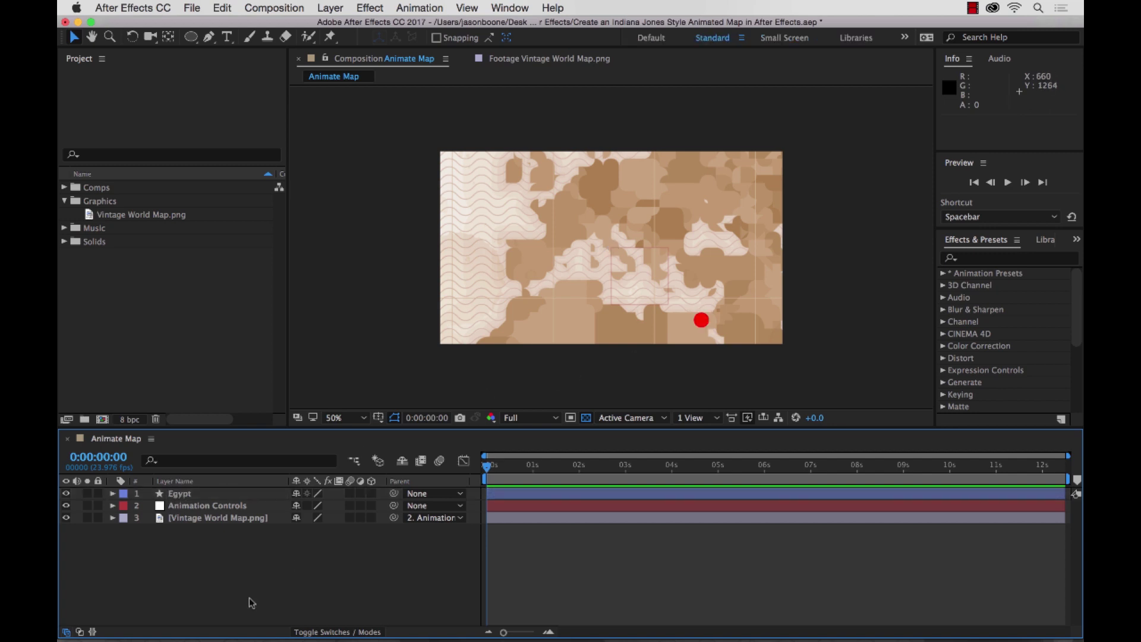
# - Move the Egypt marker slightly up and left on the map, to position 944, 524
pyautogui.click(184, 493)
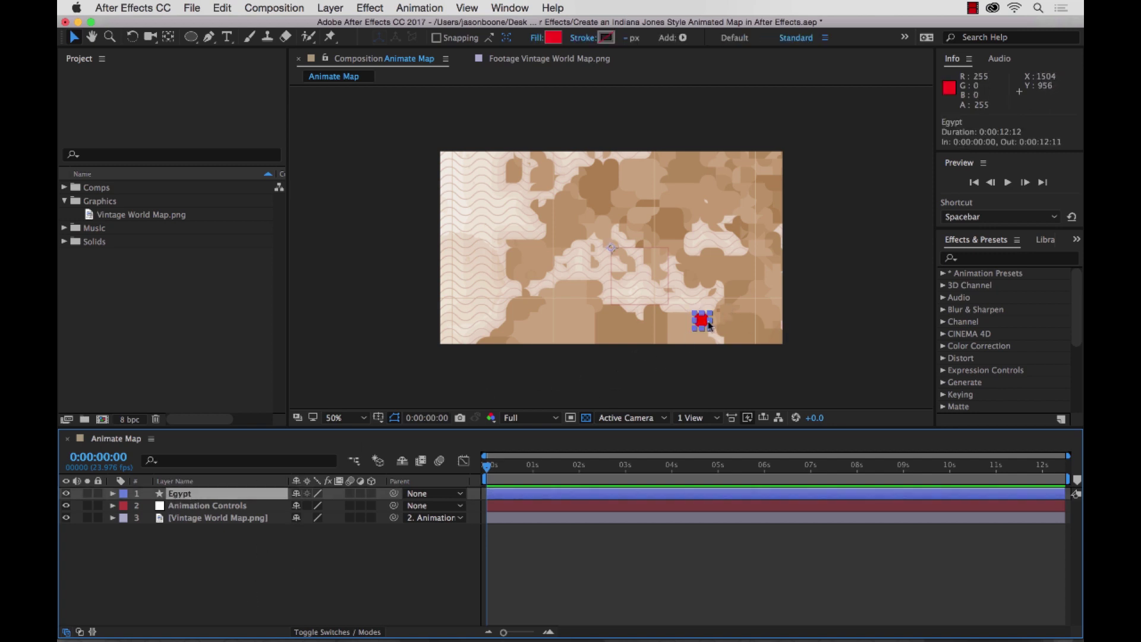
pyautogui.moveTo(703, 319); pyautogui.dragTo(702, 317)
pyautogui.press('Return')
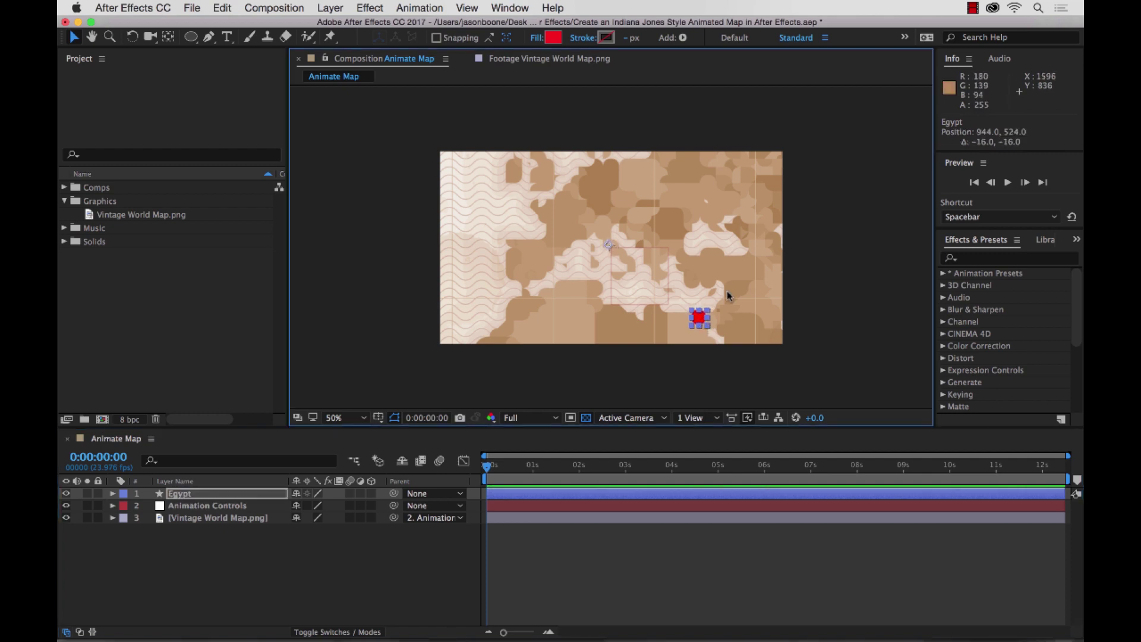
# - Parent the Egypt layer to the Vintage World Map layer and place it below Animation Controls in the layer stack
pyautogui.click(394, 497)
pyautogui.moveTo(396, 498); pyautogui.dragTo(237, 517)
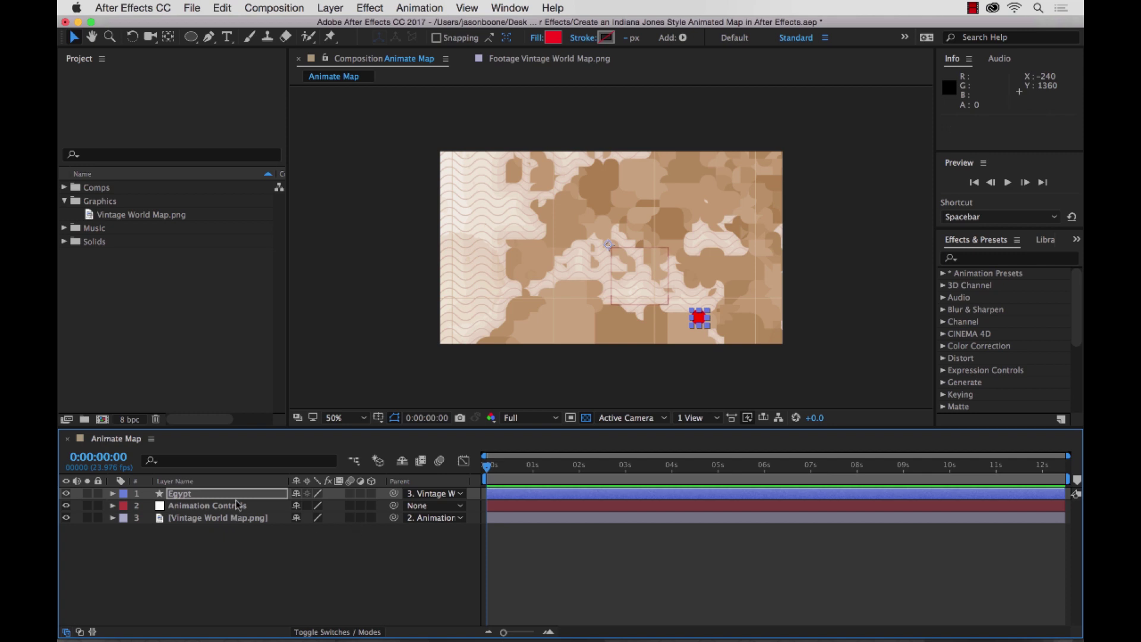
pyautogui.moveTo(178, 497)
pyautogui.mouseDown()
pyautogui.moveTo(183, 522)
pyautogui.moveTo(179, 512)
pyautogui.mouseUp()
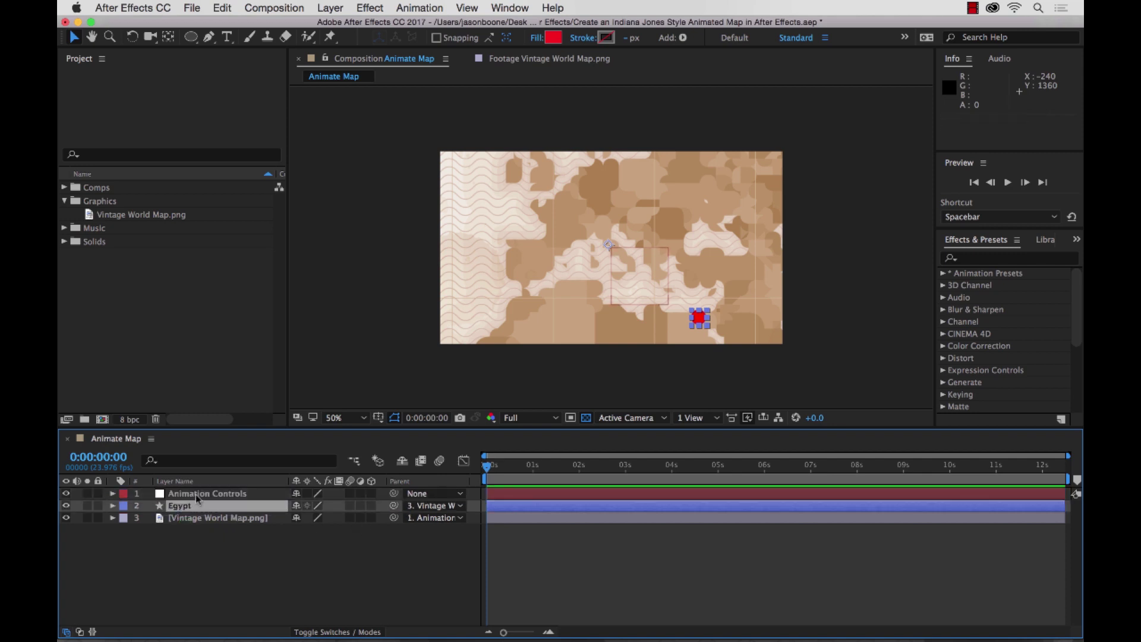
pyautogui.click(218, 554)
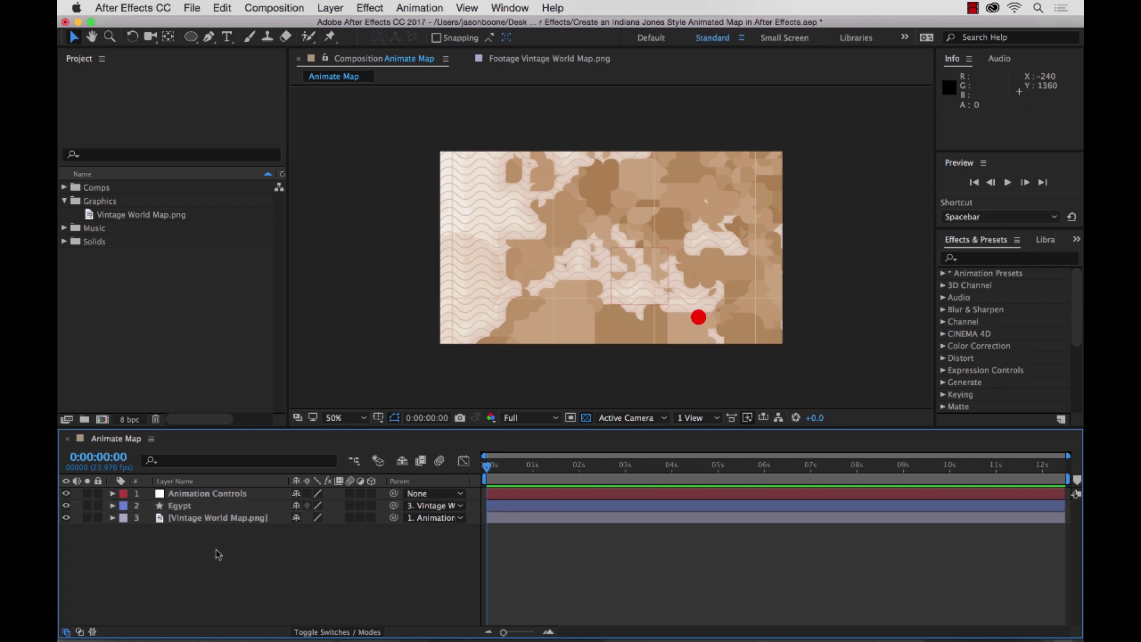
# - Shift the Animation Controls layer's X position to 923 to test whether the marker follows the map
pyautogui.click(193, 495)
pyautogui.click(113, 498)
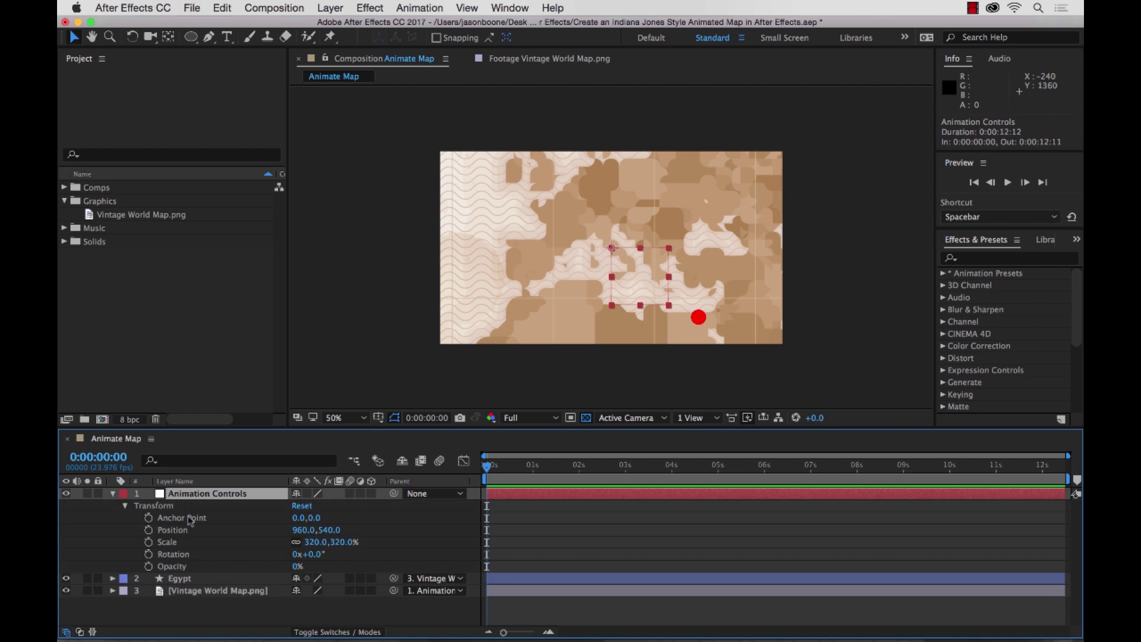
pyautogui.moveTo(297, 529); pyautogui.dragTo(265, 525)
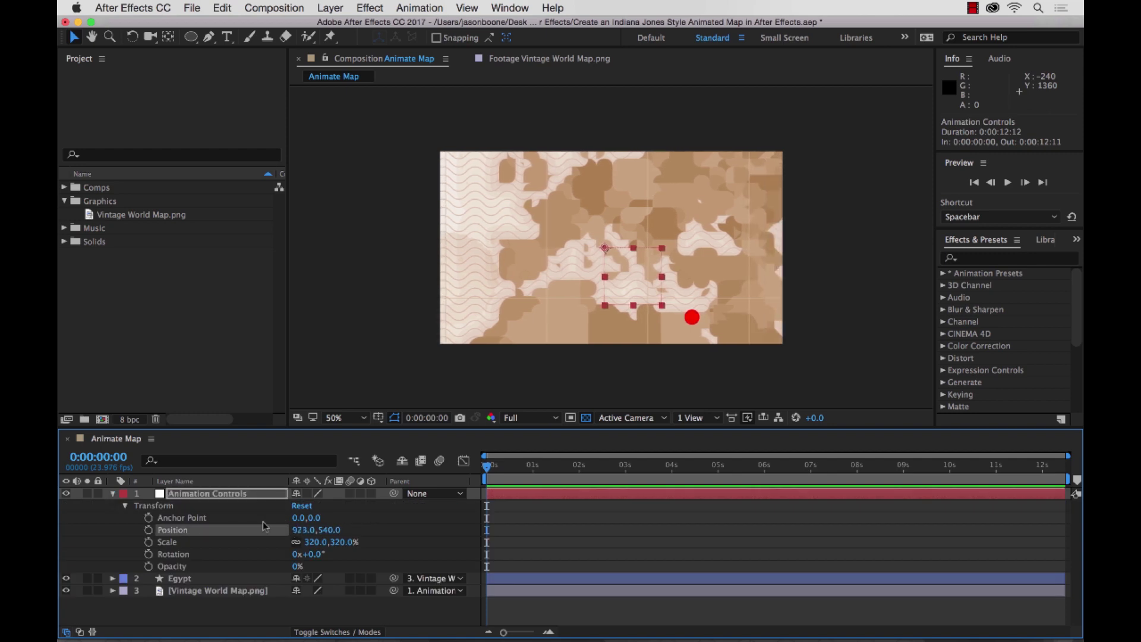
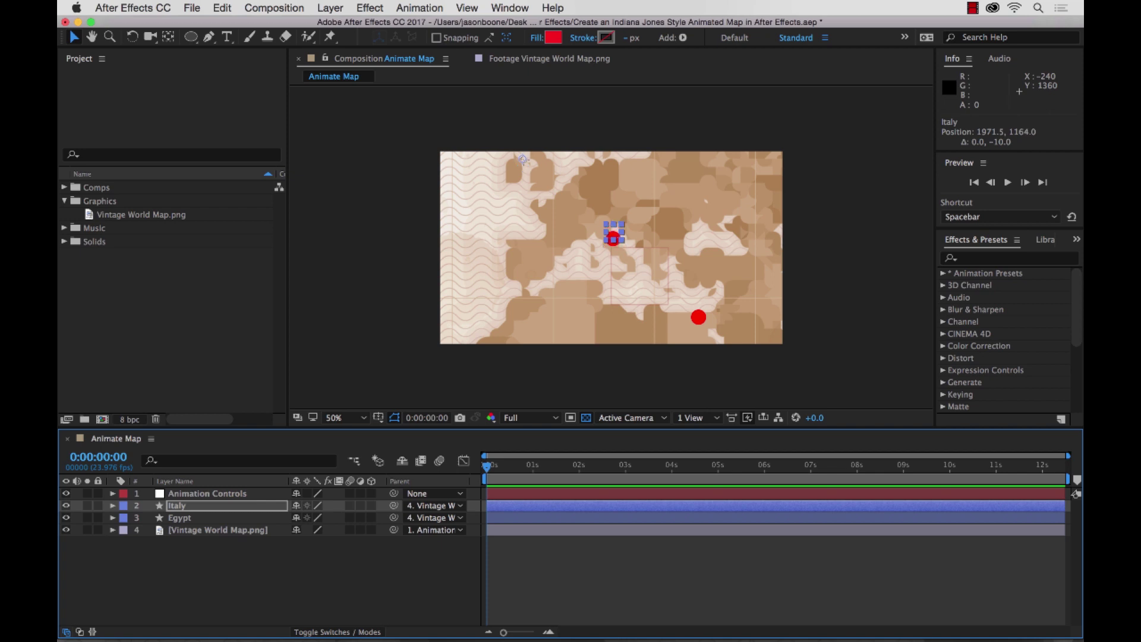
# - Nudge the Italy marker left and fine-tune its placement over Italy on the map
pyautogui.hotkey('shift', 'Left')
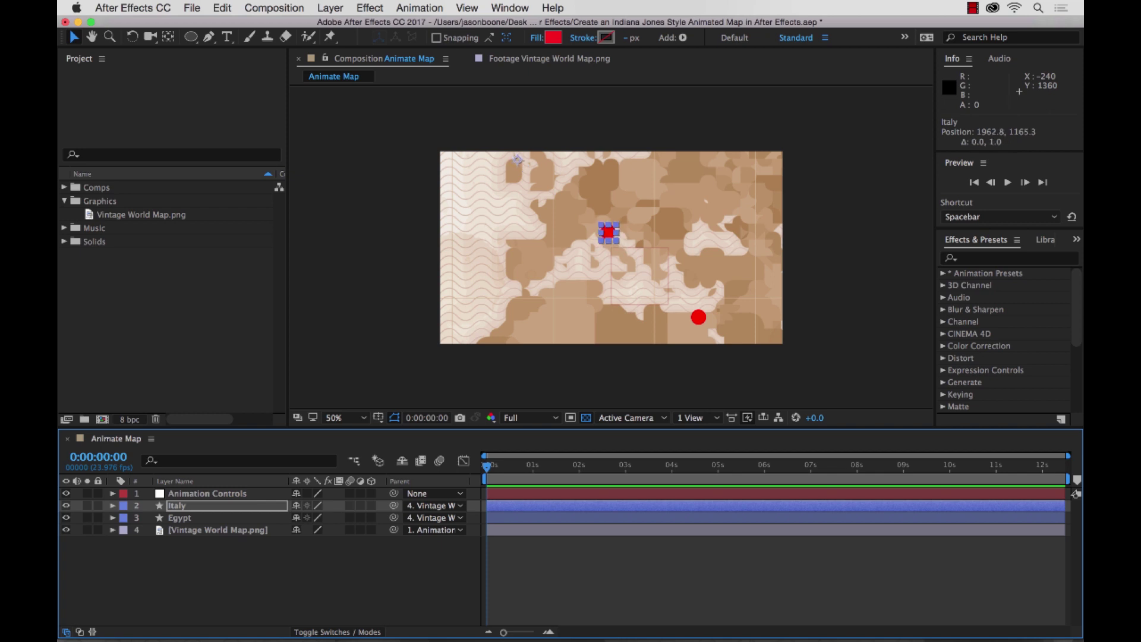
pyautogui.press('Right')
pyautogui.click(196, 568)
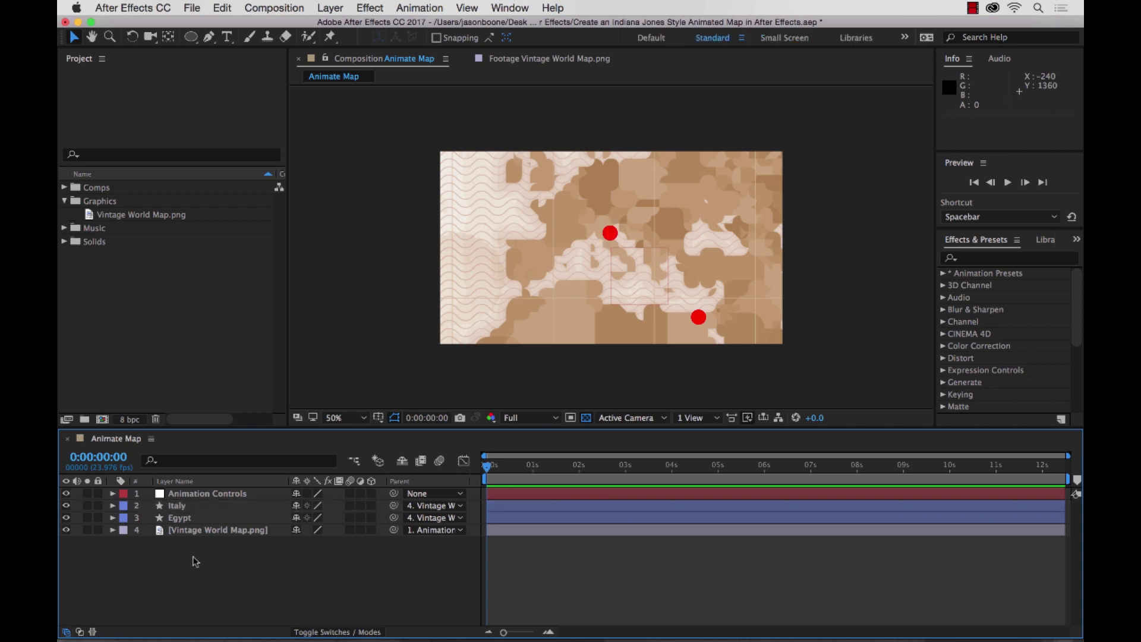
# - Duplicate the Italy marker layer and rename the copy as Morocco
pyautogui.click(185, 509)
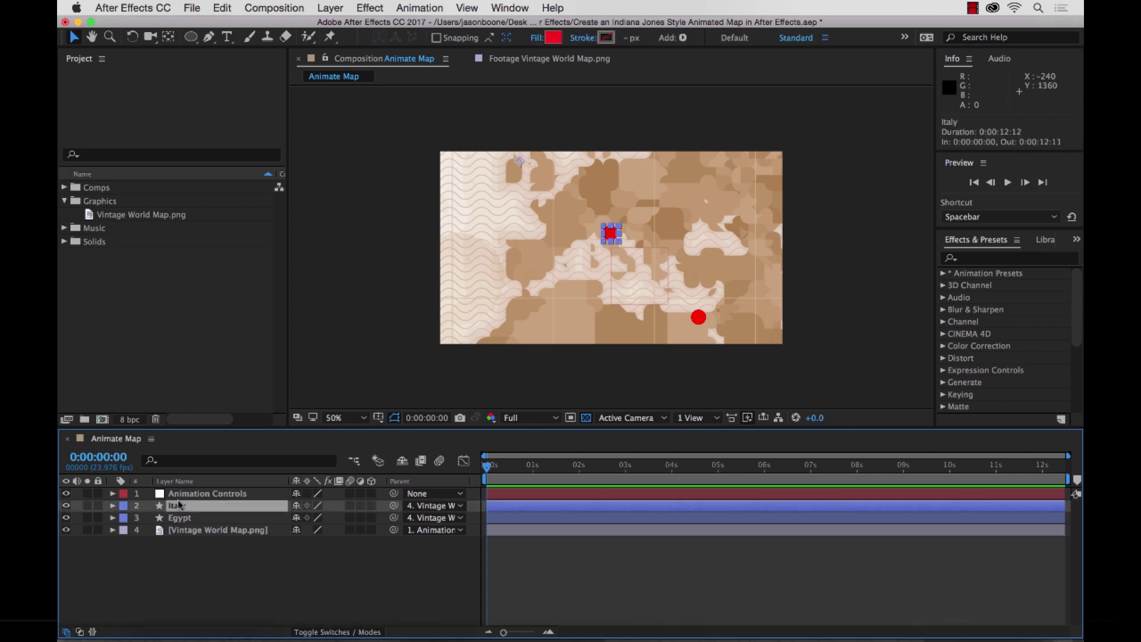
pyautogui.press('super+d')
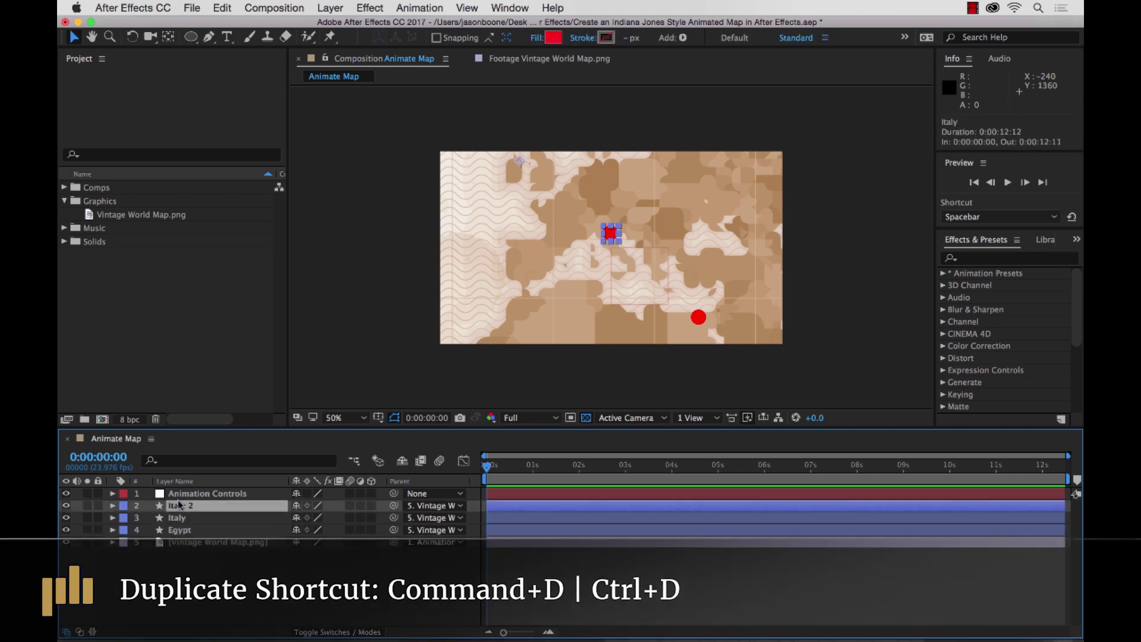
pyautogui.press('Return')
pyautogui.write('Morocco')
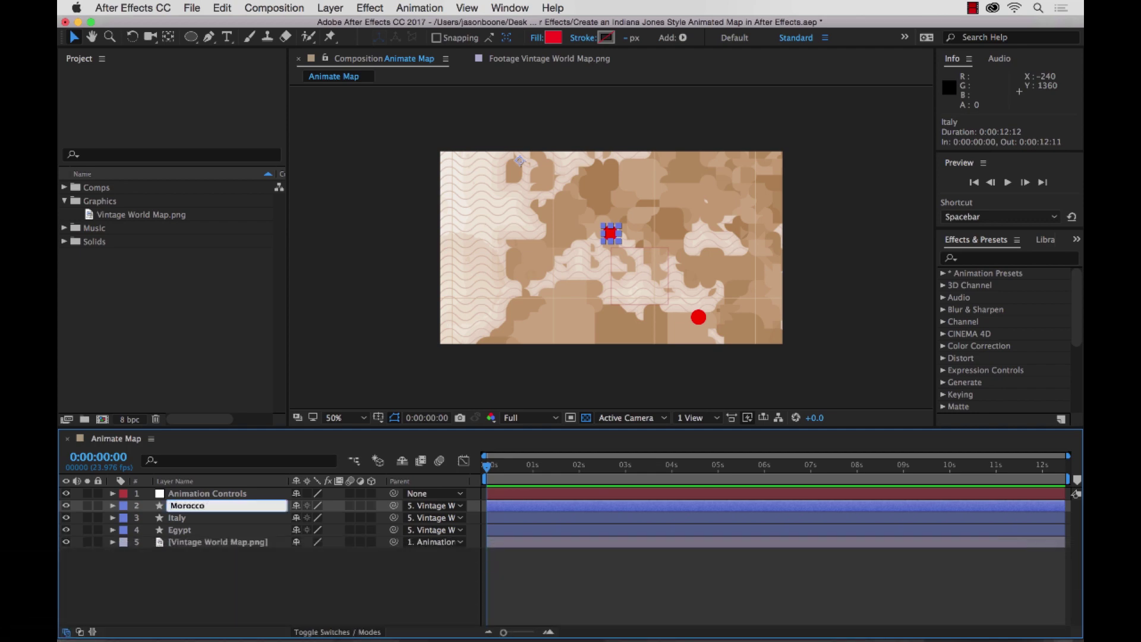
pyautogui.press('Return')
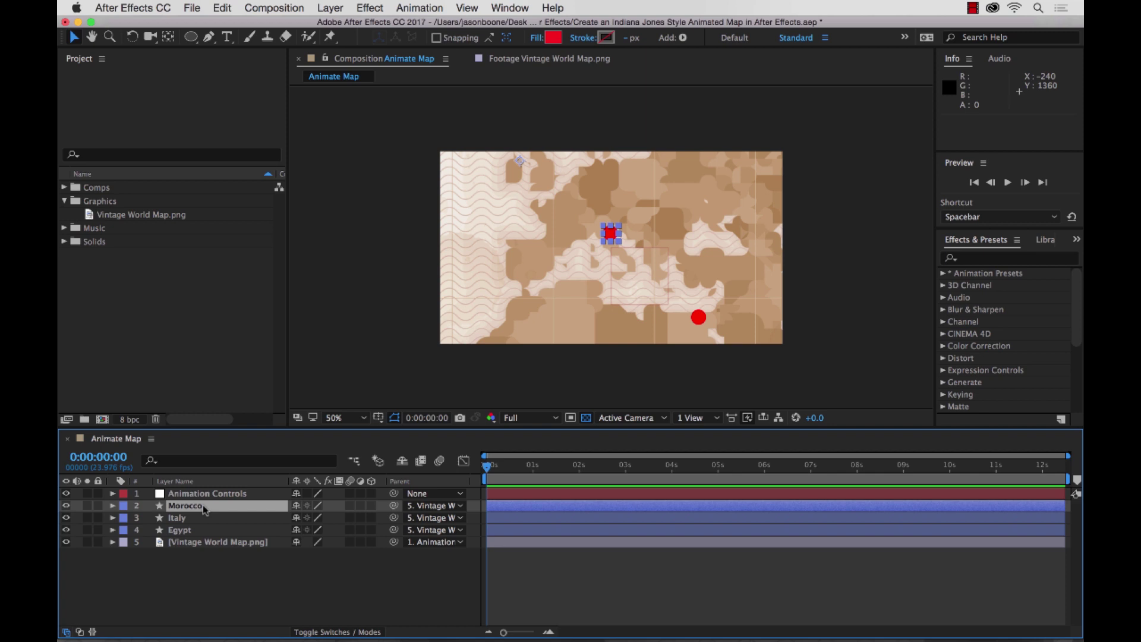
# - Move the Morocco marker down and left to the northwest African coast, at about 1781, 1312
pyautogui.hotkey('shift', 'Down')
pyautogui.hotkey('shift', 'Down')
pyautogui.hotkey('shift', 'Down')
pyautogui.hotkey('shift', 'Down')
pyautogui.hotkey('shift', 'Down')
pyautogui.hotkey('shift', 'Down')
pyautogui.hotkey('shift', 'Down')
pyautogui.hotkey('shift', 'Down')
pyautogui.hotkey('shift', 'Down')
pyautogui.hotkey('shift', 'Down')
pyautogui.hotkey('shift', 'Down')
pyautogui.hotkey('shift', 'Down')
pyautogui.hotkey('shift', 'Down')
pyautogui.hotkey('shift', 'Down')
pyautogui.hotkey('shift', 'Down')
pyautogui.hotkey('shift', 'Down')
pyautogui.hotkey('shift', 'Down')
pyautogui.hotkey('shift', 'Down')
pyautogui.hotkey('shift', 'Down')
pyautogui.hotkey('shift', 'Down')
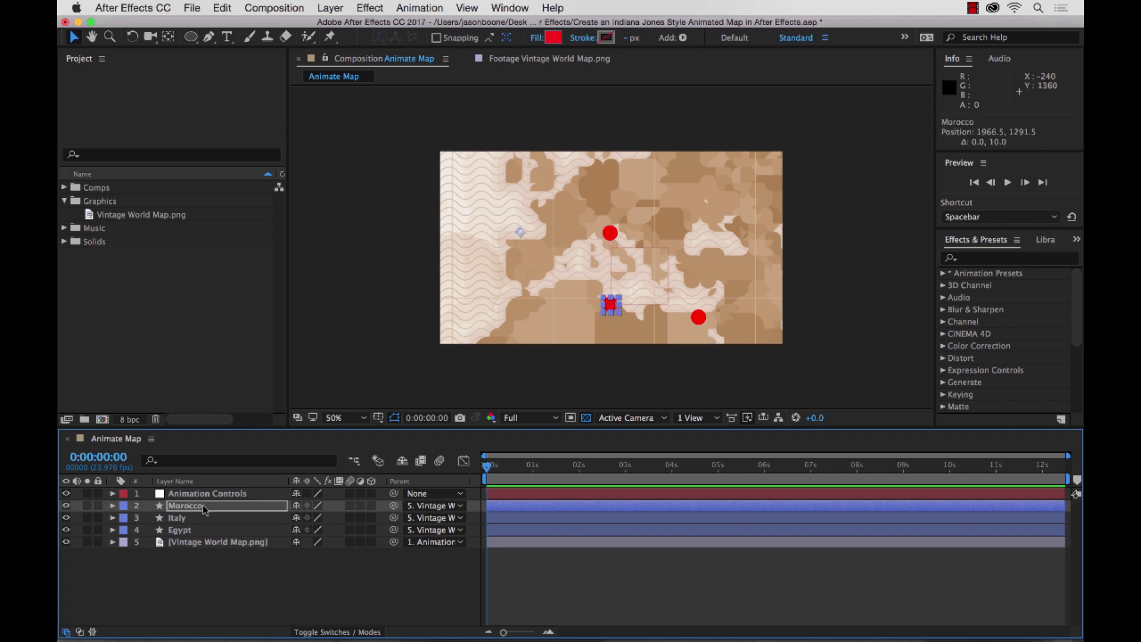
pyautogui.hotkey('shift', 'Left')
pyautogui.hotkey('shift', 'Left')
pyautogui.hotkey('shift', 'Left')
pyautogui.hotkey('shift', 'Left')
pyautogui.hotkey('shift', 'Left')
pyautogui.hotkey('shift', 'Left')
pyautogui.hotkey('shift', 'Left')
pyautogui.hotkey('shift', 'Left')
pyautogui.hotkey('shift', 'Left')
pyautogui.hotkey('shift', 'Left')
pyautogui.hotkey('shift', 'Left')
pyautogui.hotkey('shift', 'Left')
pyautogui.hotkey('shift', 'Left')
pyautogui.hotkey('shift', 'Left')
pyautogui.hotkey('shift', 'Left')
pyautogui.hotkey('shift', 'Left')
pyautogui.hotkey('shift', 'Left')
pyautogui.hotkey('shift', 'Left')
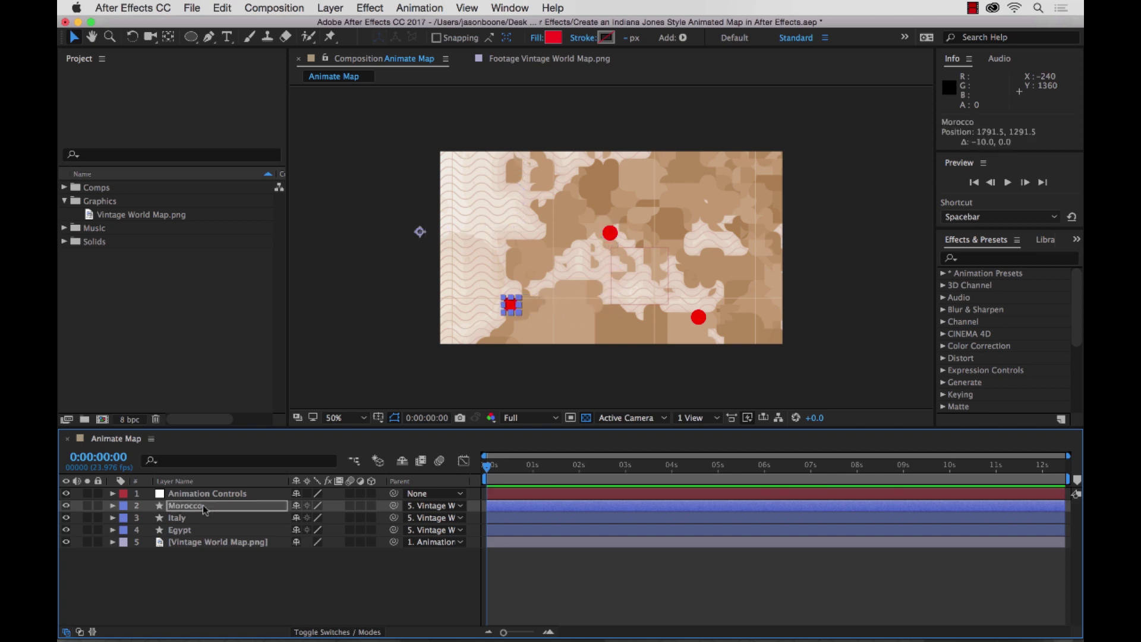
pyautogui.hotkey('shift', 'Down')
pyautogui.hotkey('shift', 'Down')
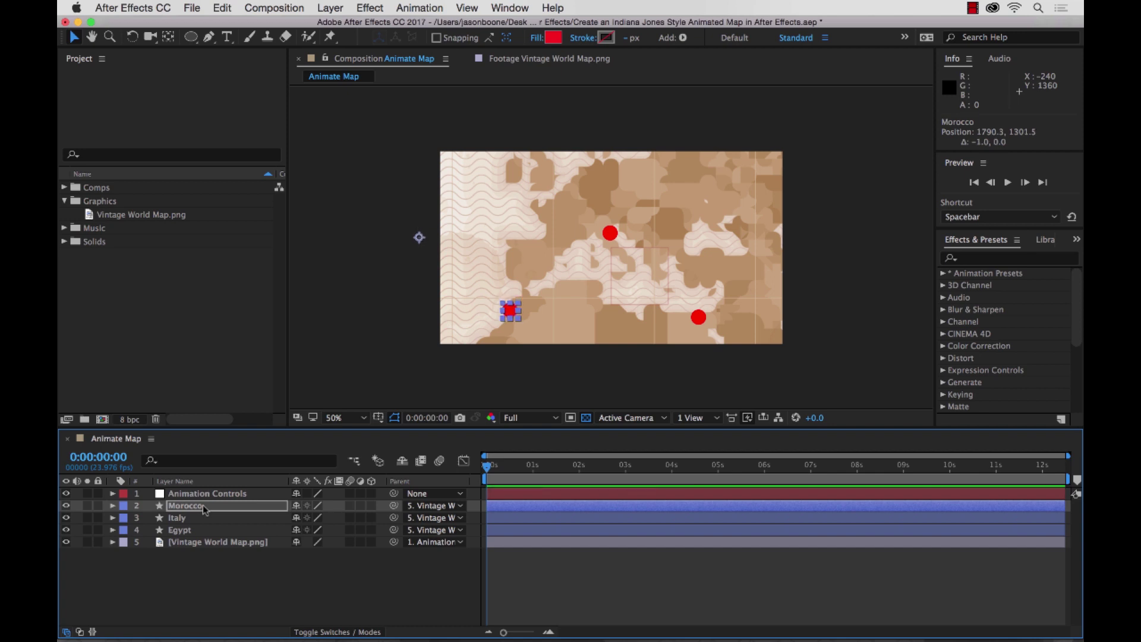
pyautogui.press('Left')
pyautogui.press('Left')
pyautogui.press('Left')
pyautogui.press('Left')
pyautogui.press('Left')
pyautogui.press('Left')
pyautogui.press('Left')
pyautogui.press('Left')
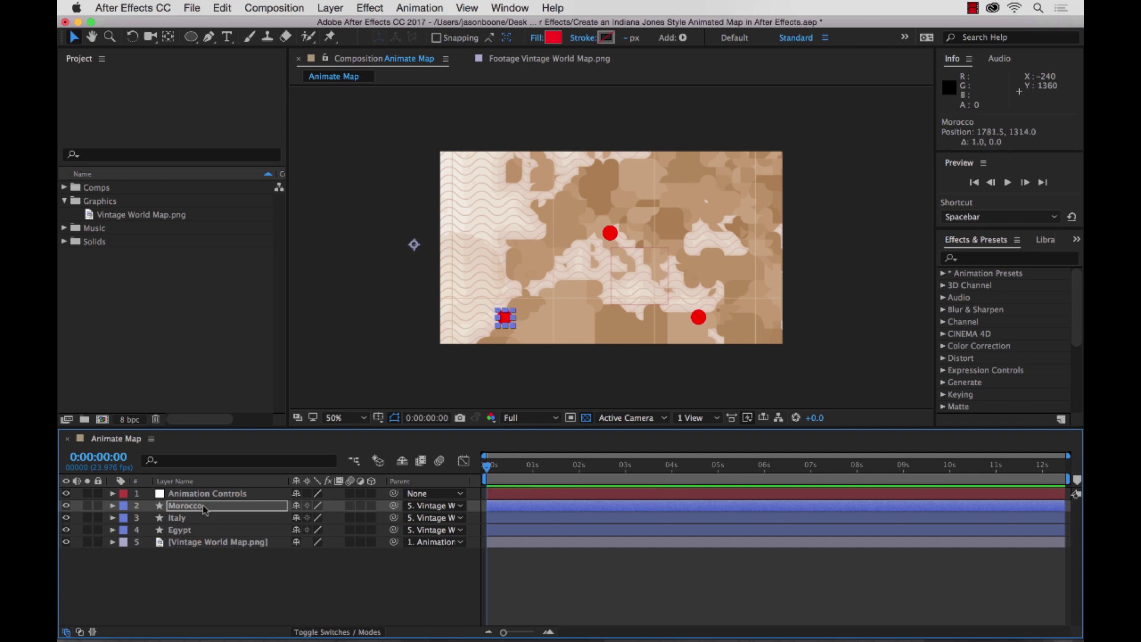
pyautogui.click(360, 573)
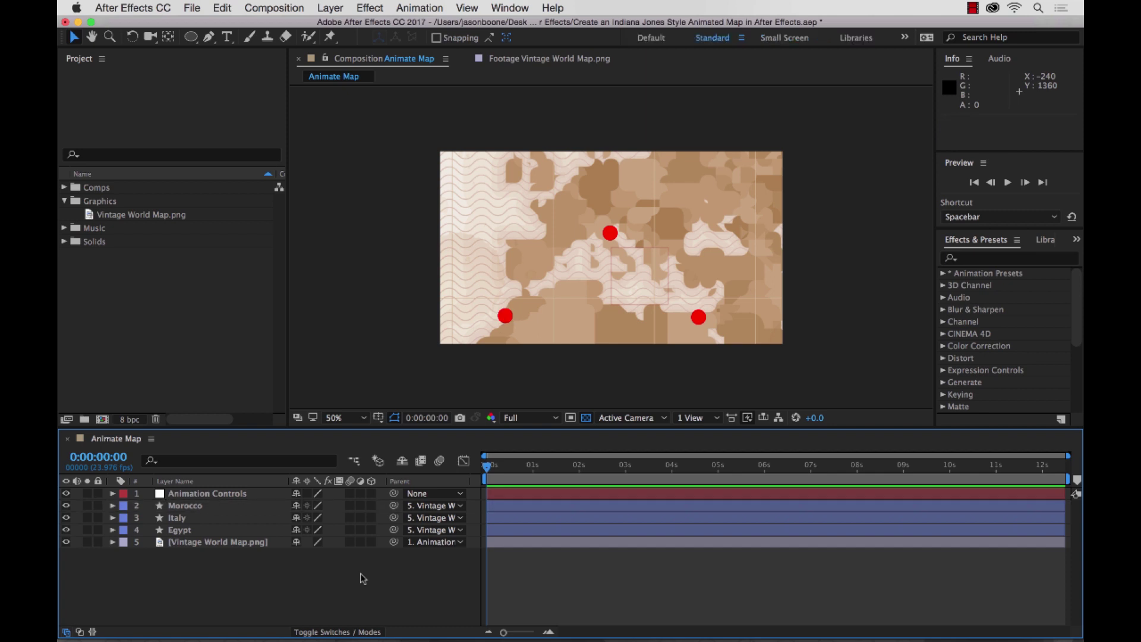
# - Set the Animation Controls layer's scale to 269% and its X position to 2442 to bring North America into frame
pyautogui.click(220, 497)
pyautogui.click(113, 493)
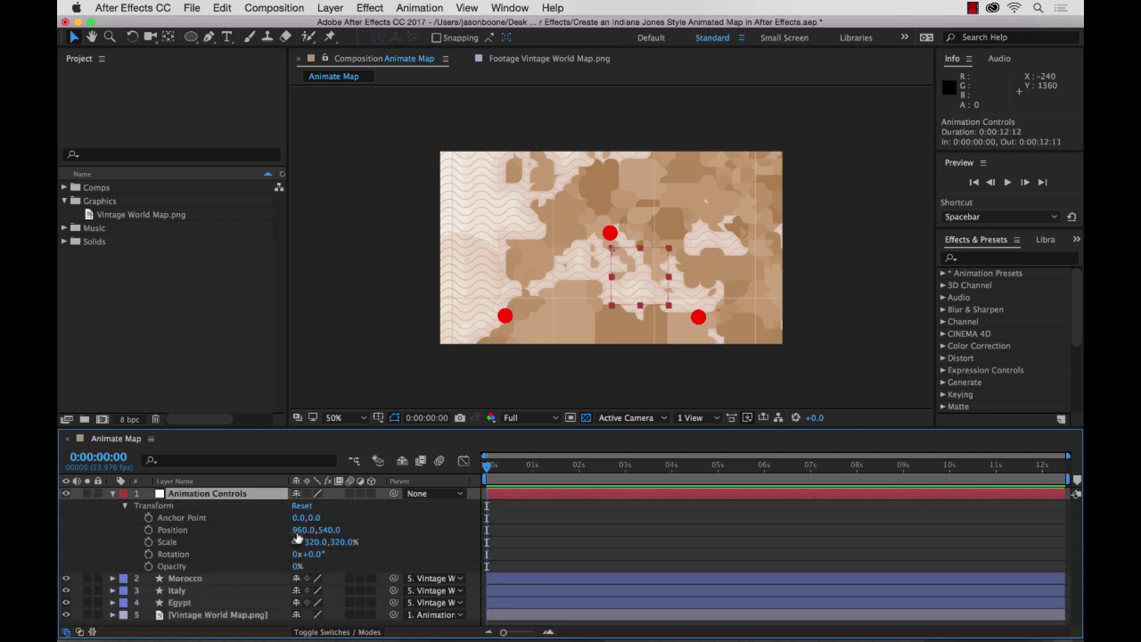
pyautogui.moveTo(315, 542); pyautogui.dragTo(563, 510)
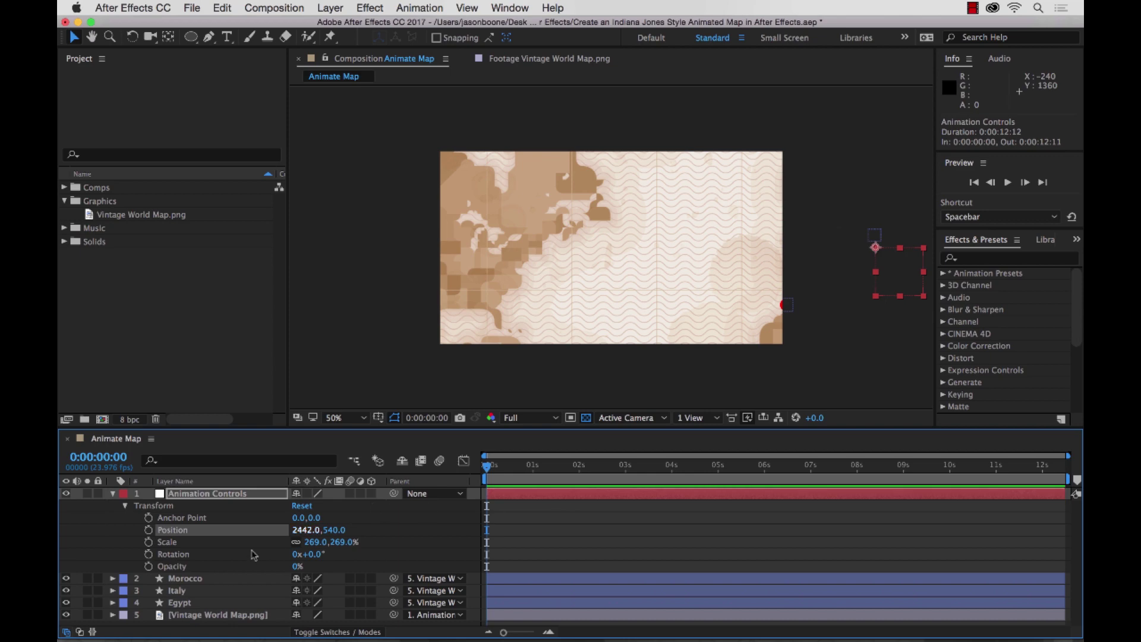
# - Duplicate the Morocco marker and move the copy to the North American east coast, at about 1233, 1207
pyautogui.click(185, 578)
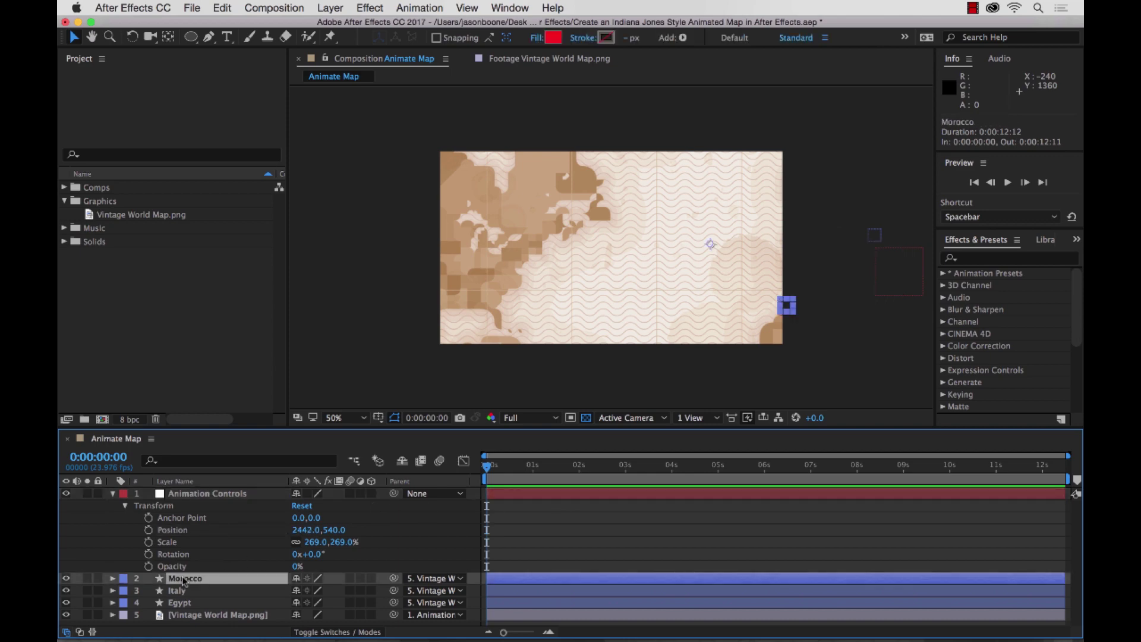
pyautogui.press('super+d')
pyautogui.hotkey('shift', 'Left')
pyautogui.hotkey('shift', 'Left')
pyautogui.hotkey('shift', 'Left')
pyautogui.hotkey('shift', 'Left')
pyautogui.hotkey('shift', 'Left')
pyautogui.hotkey('shift', 'Left')
pyautogui.hotkey('shift', 'Left')
pyautogui.hotkey('shift', 'Left')
pyautogui.hotkey('shift', 'Left')
pyautogui.hotkey('shift', 'Left')
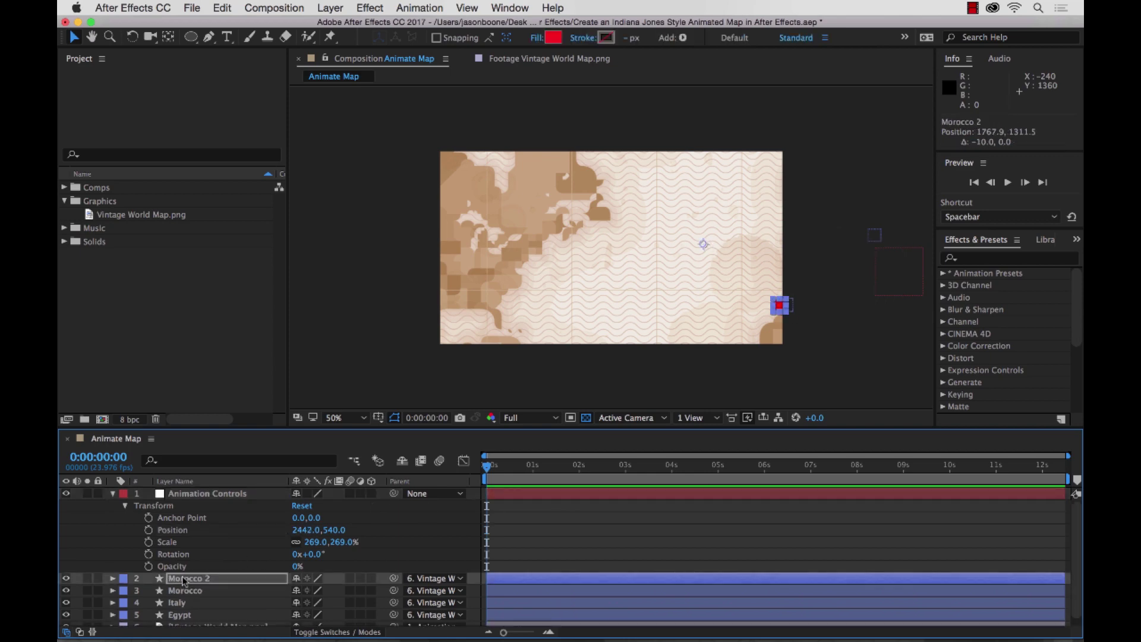
pyautogui.hotkey('shift', 'Left')
pyautogui.hotkey('shift', 'Left')
pyautogui.hotkey('shift', 'Left')
pyautogui.hotkey('shift', 'Left')
pyautogui.hotkey('shift', 'Left')
pyautogui.hotkey('shift', 'Left')
pyautogui.hotkey('shift', 'Left')
pyautogui.hotkey('shift', 'Left')
pyautogui.hotkey('shift', 'Left')
pyautogui.hotkey('shift', 'Left')
pyautogui.hotkey('shift', 'Left')
pyautogui.hotkey('shift', 'Left')
pyautogui.hotkey('shift', 'Left')
pyautogui.hotkey('shift', 'Left')
pyautogui.hotkey('shift', 'Left')
pyautogui.hotkey('shift', 'Left')
pyautogui.hotkey('shift', 'Left')
pyautogui.hotkey('shift', 'Left')
pyautogui.hotkey('shift', 'Left')
pyautogui.hotkey('shift', 'Left')
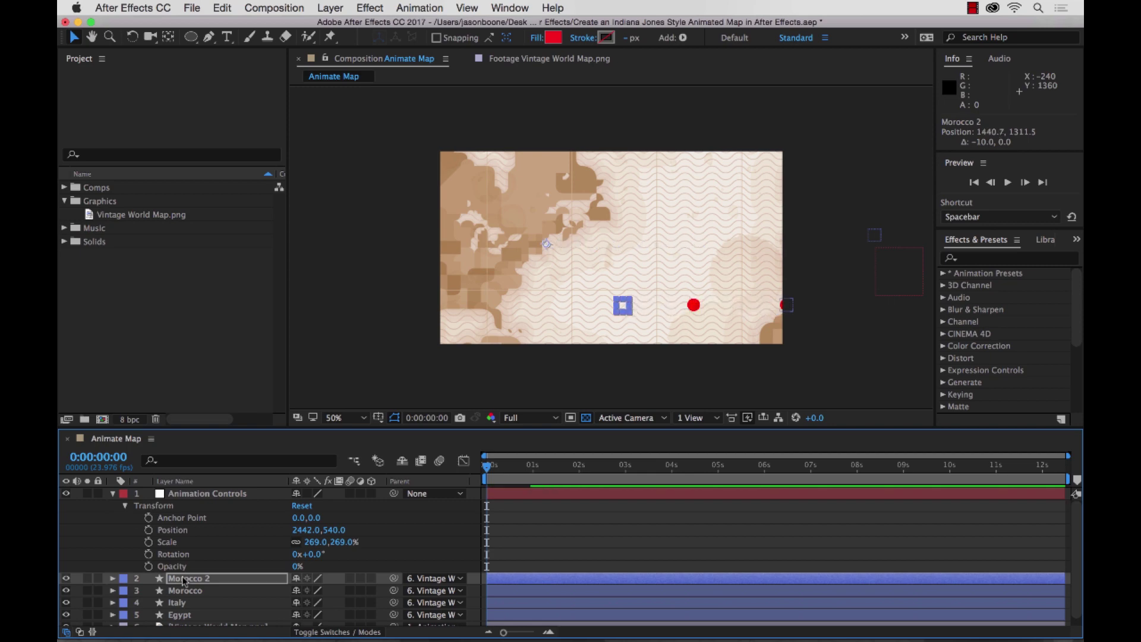
pyautogui.hotkey('shift', 'Left')
pyautogui.hotkey('shift', 'Left')
pyautogui.hotkey('shift', 'Up')
pyautogui.hotkey('shift', 'Up')
pyautogui.hotkey('shift', 'Up')
pyautogui.hotkey('shift', 'Up')
pyautogui.hotkey('shift', 'Up')
pyautogui.hotkey('shift', 'Up')
pyautogui.hotkey('shift', 'Up')
pyautogui.hotkey('shift', 'Up')
pyautogui.hotkey('shift', 'Up')
pyautogui.hotkey('shift', 'Up')
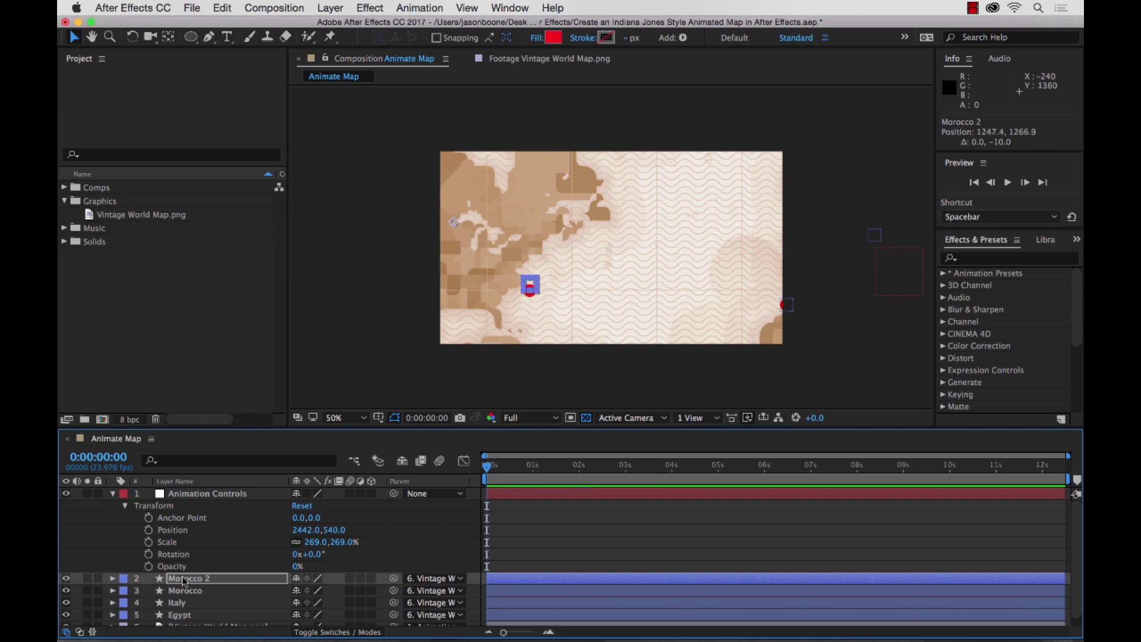
pyautogui.hotkey('shift', 'Left')
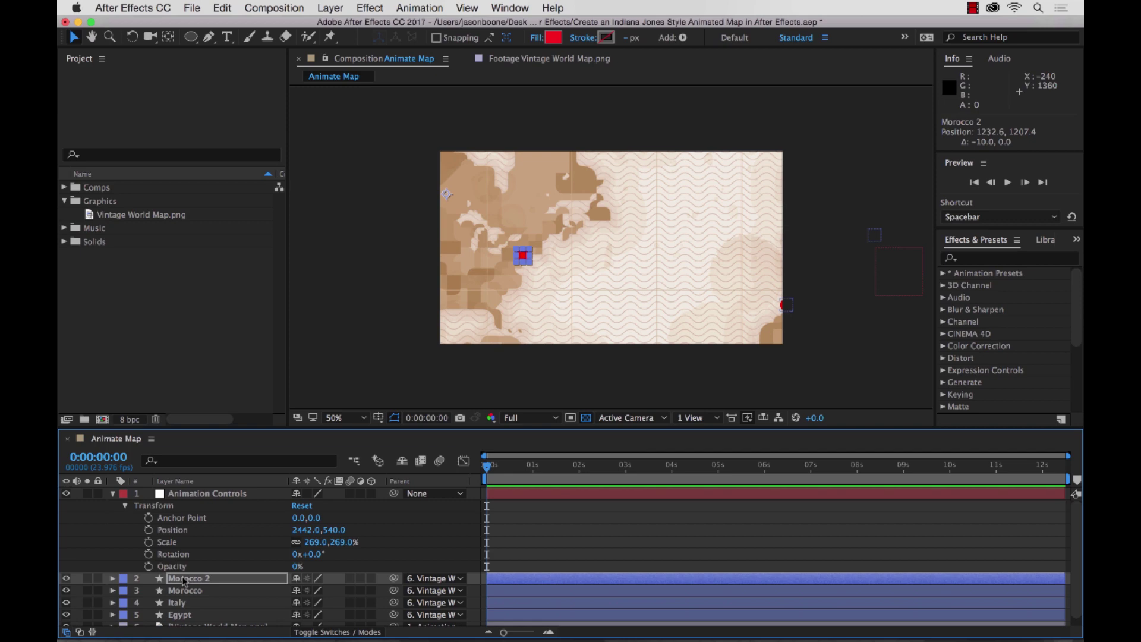
pyautogui.click(531, 539)
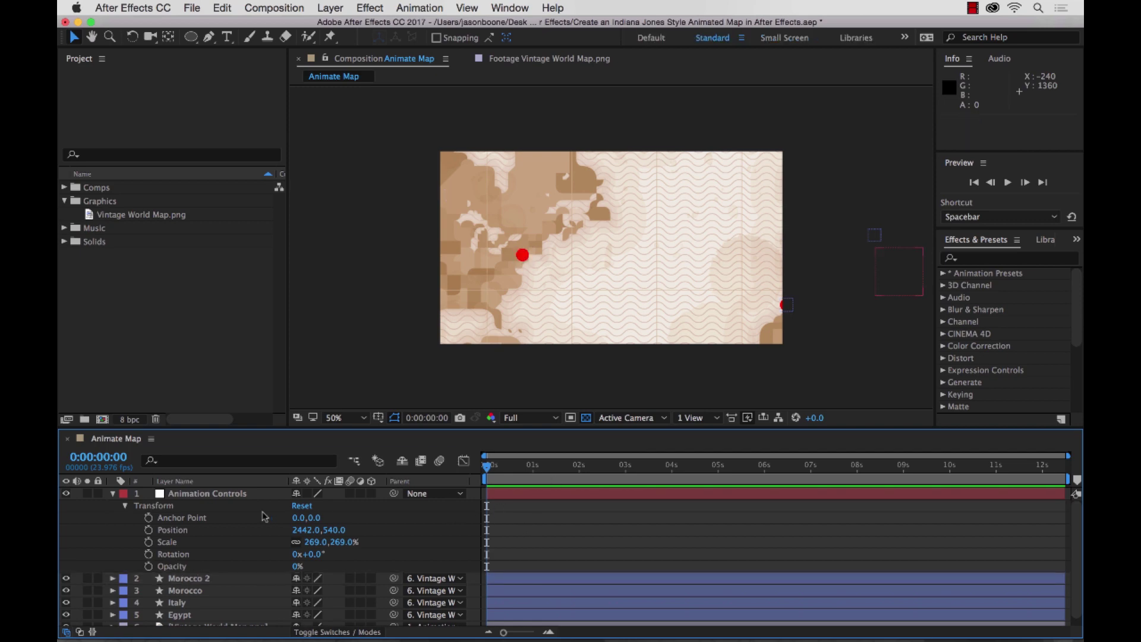
# - Rename the Morocco 2 marker layer as United States
pyautogui.click(199, 578)
pyautogui.press('Return')
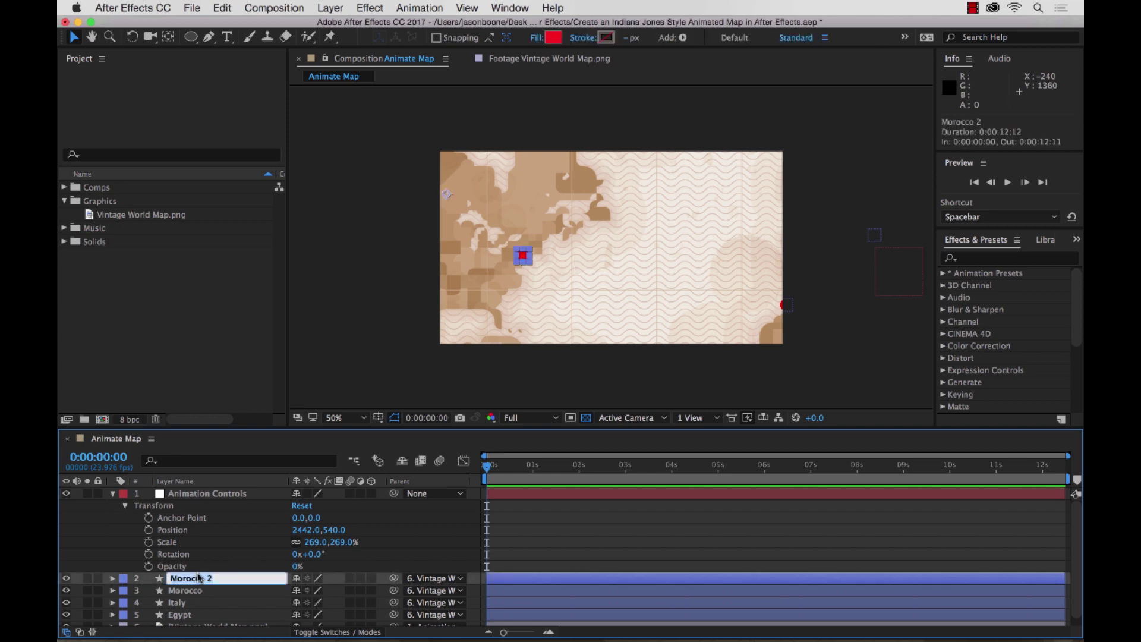
pyautogui.write('United States')
pyautogui.press('Return')
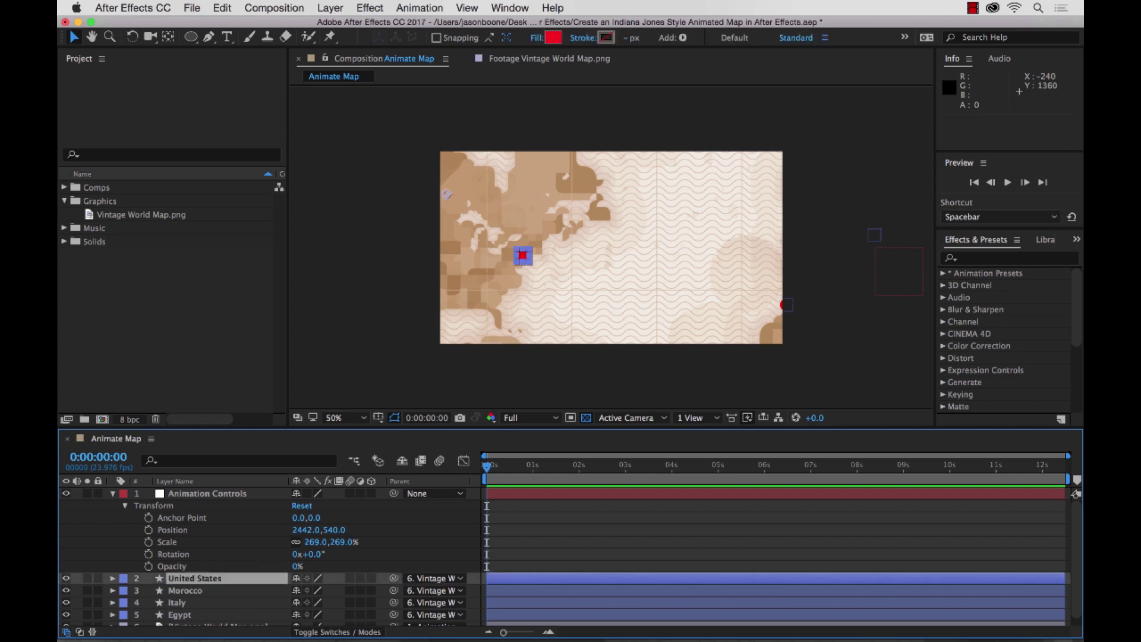
# - Reset the Animation Controls layer's transform so the map returns to its original framing
pyautogui.click(113, 495)
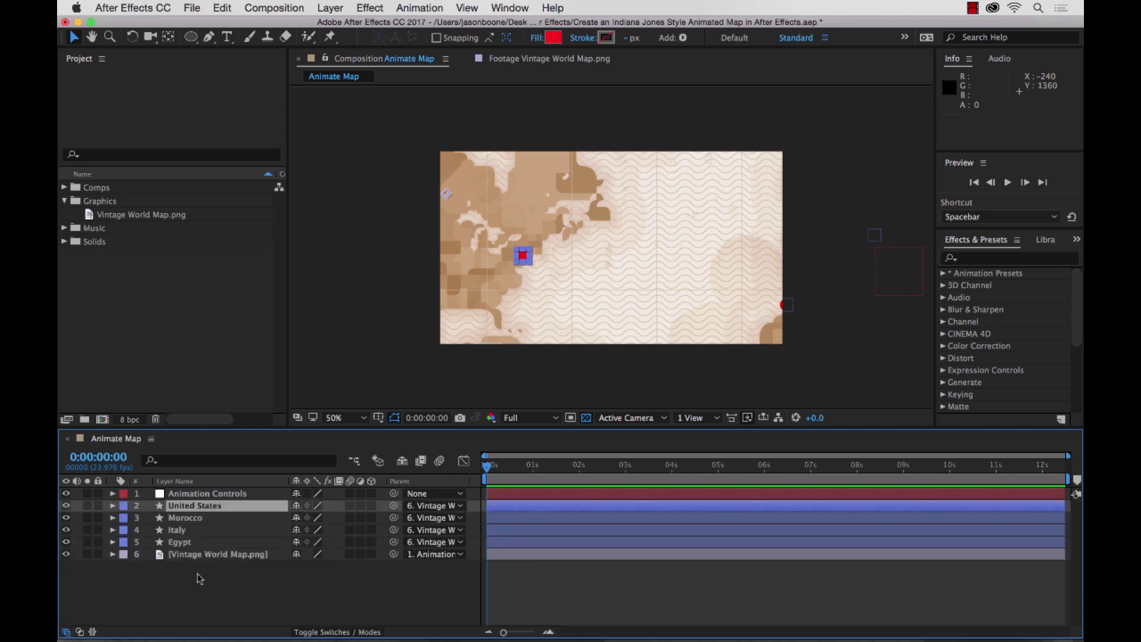
pyautogui.click(229, 581)
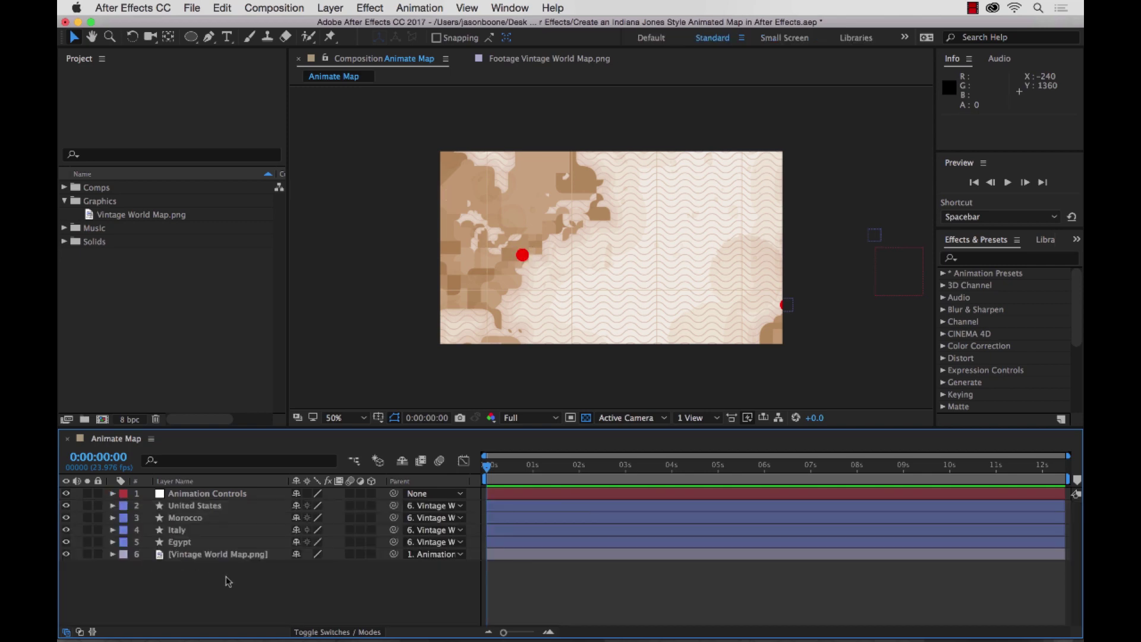
pyautogui.click(113, 494)
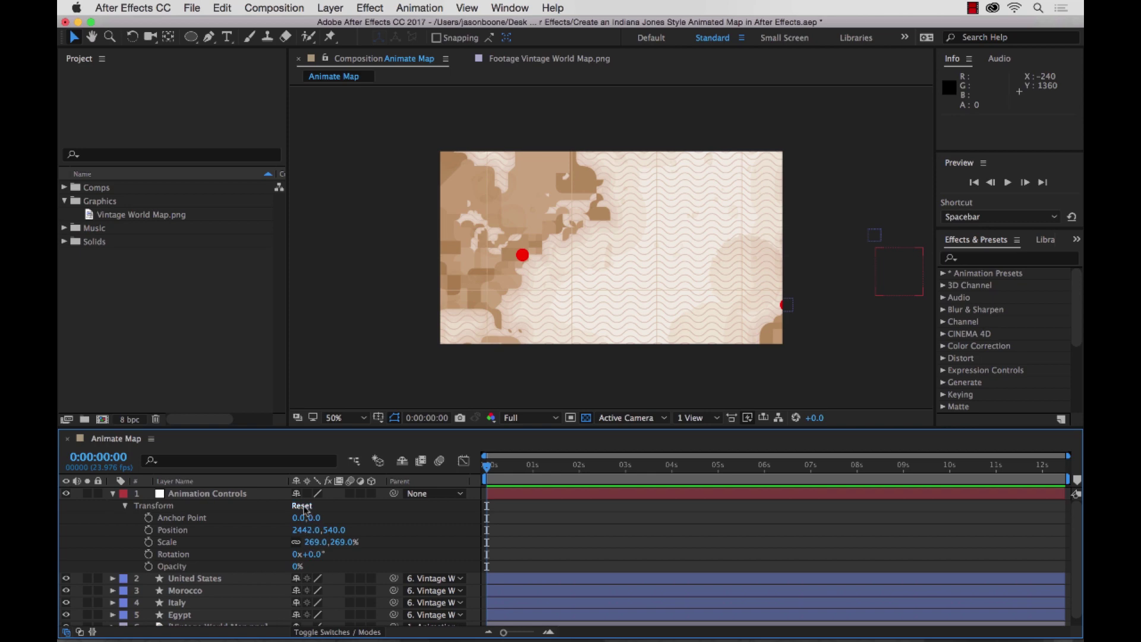
pyautogui.click(303, 507)
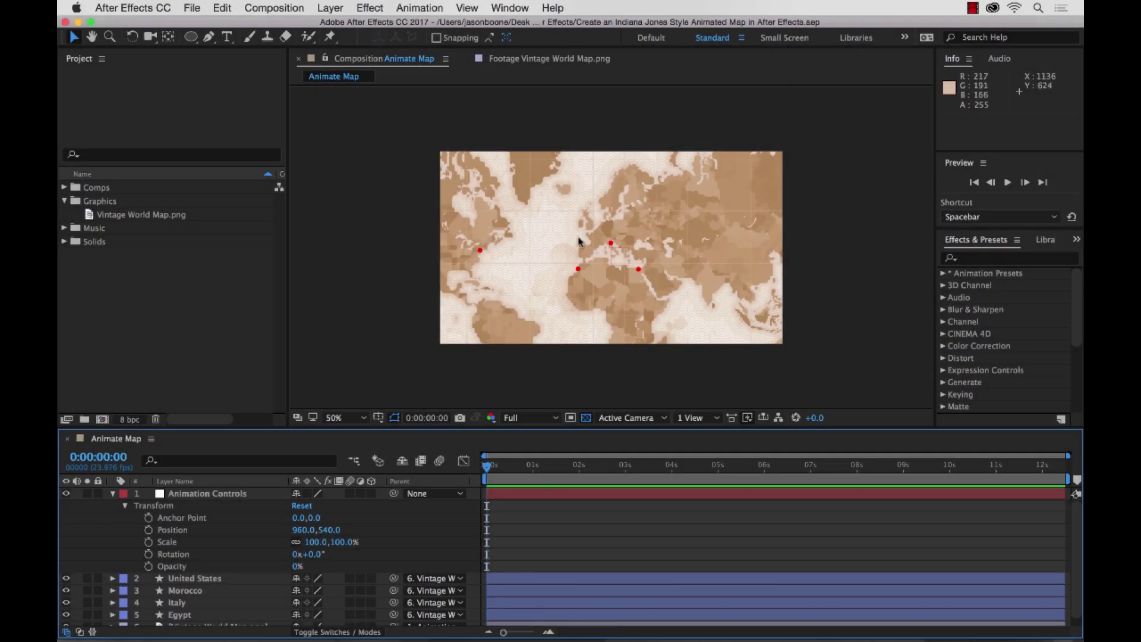
# - Activate the Pen tool with the fill set to None and the stroke set to Solid Color
pyautogui.click(210, 38)
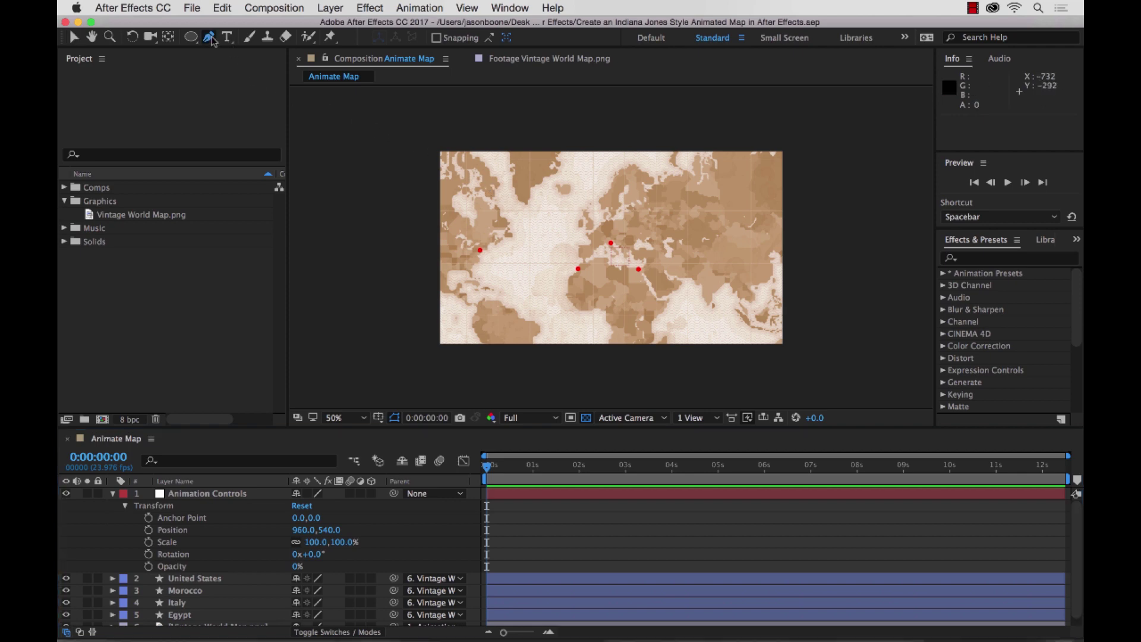
pyautogui.click(265, 37)
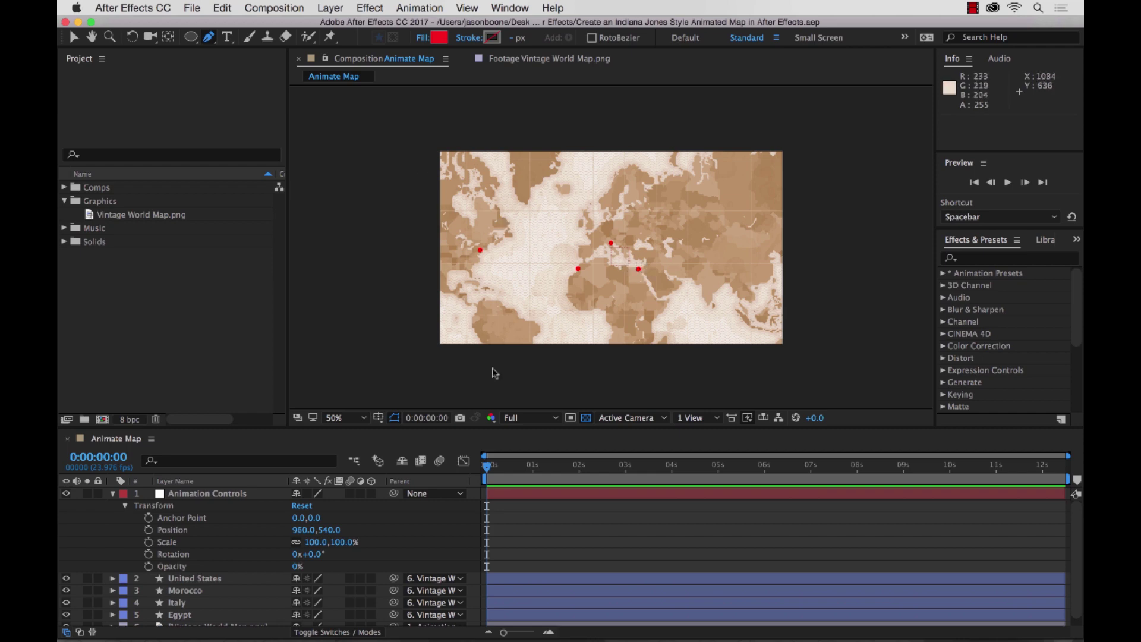
pyautogui.scroll(-1, 252, 606)
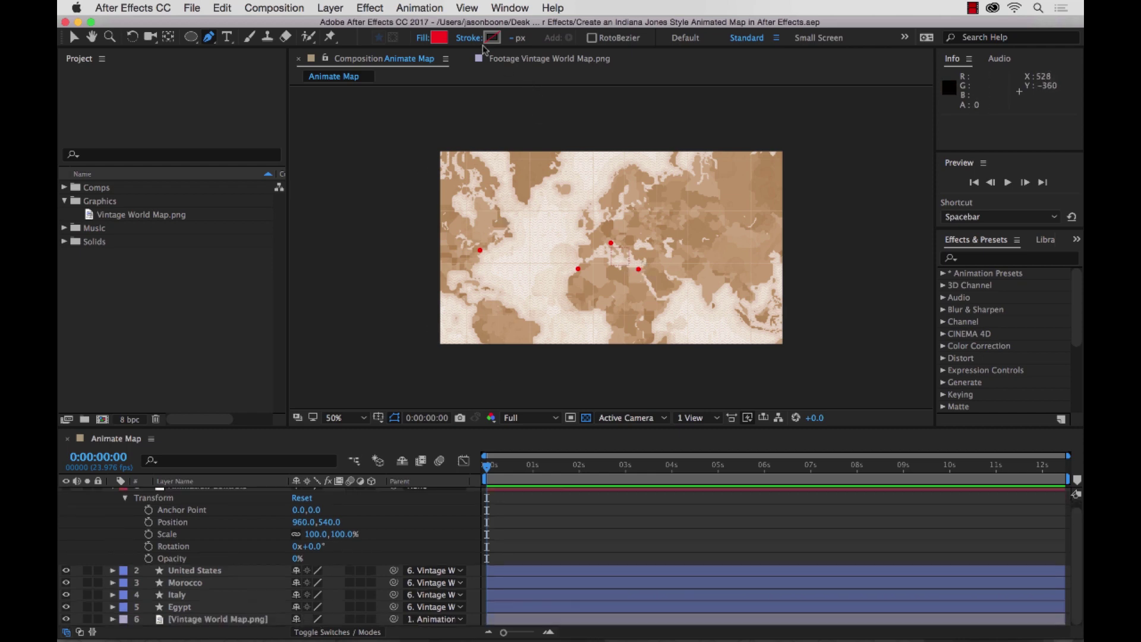
pyautogui.click(423, 38)
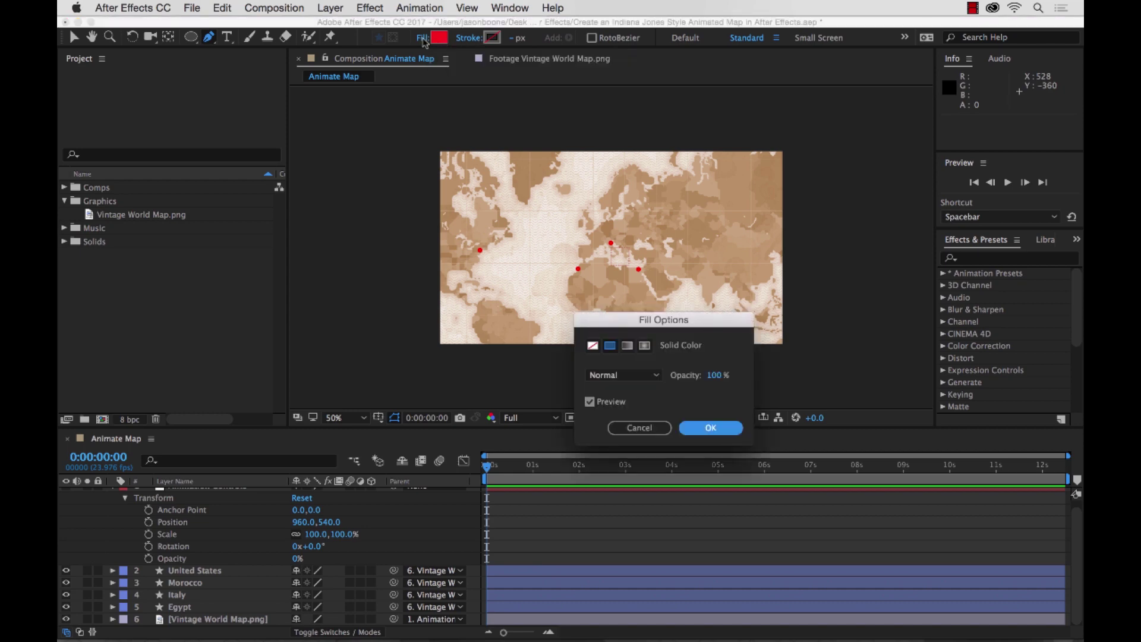
pyautogui.click(592, 346)
pyautogui.click(711, 429)
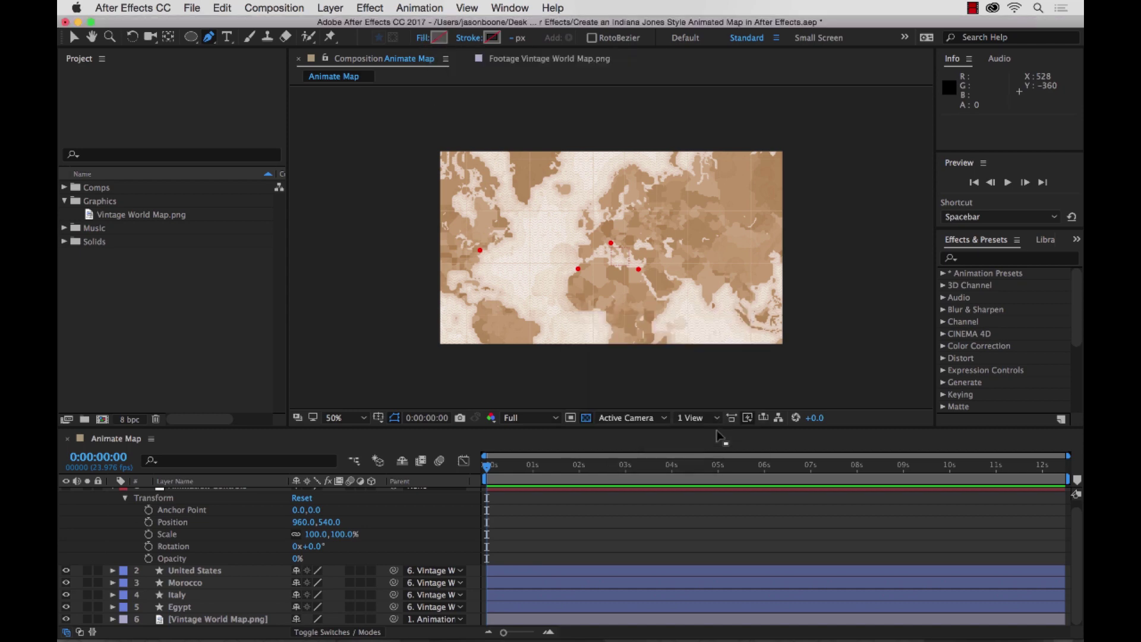
pyautogui.click(469, 38)
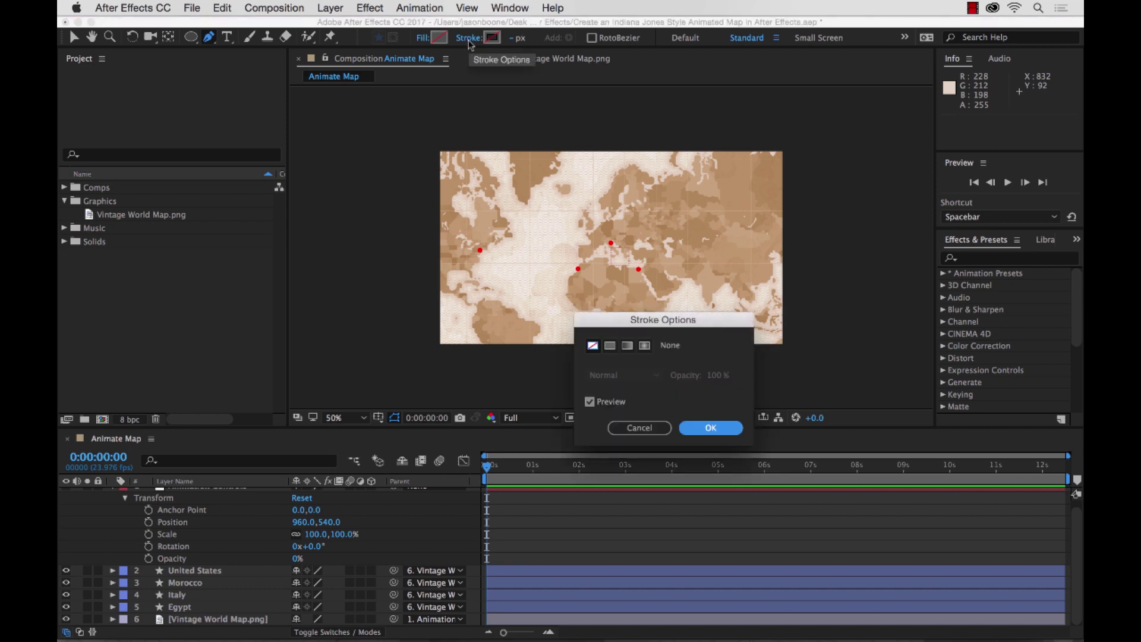
pyautogui.click(610, 347)
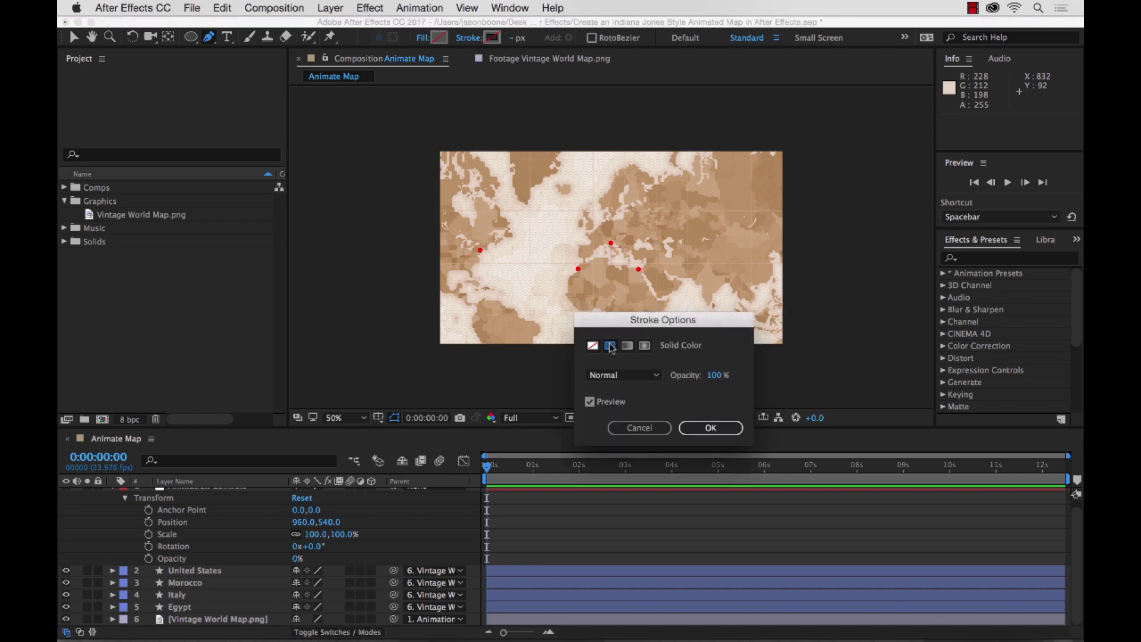
pyautogui.click(712, 429)
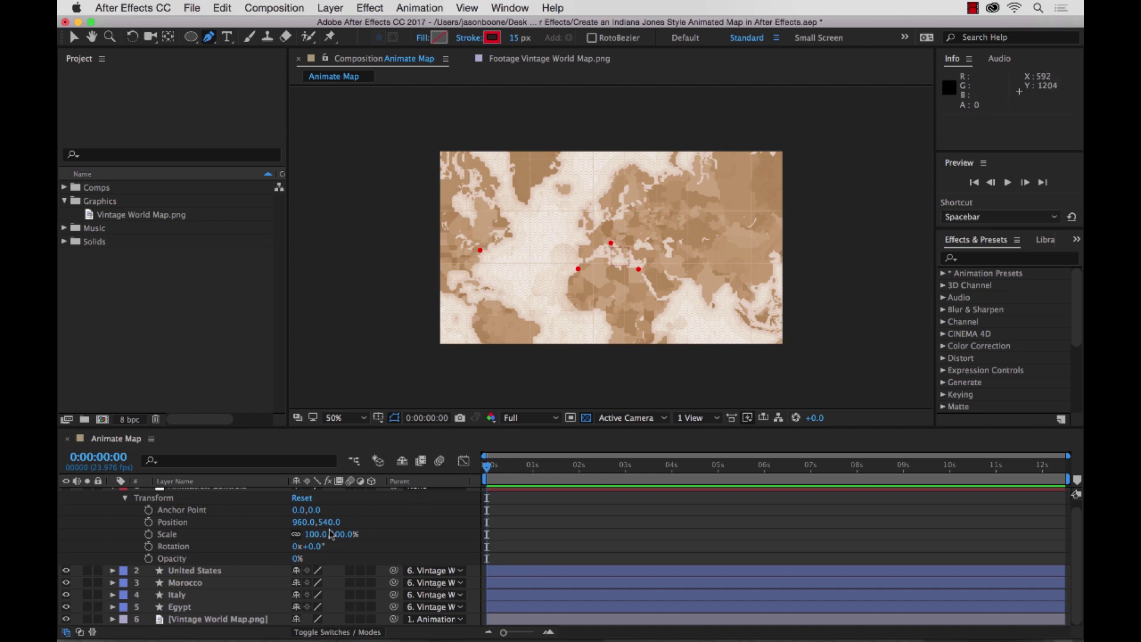
# - Scale the Animation Controls layer to 227% to enlarge the Mediterranean area, leaving no layer selected
pyautogui.moveTo(310, 533); pyautogui.dragTo(397, 530)
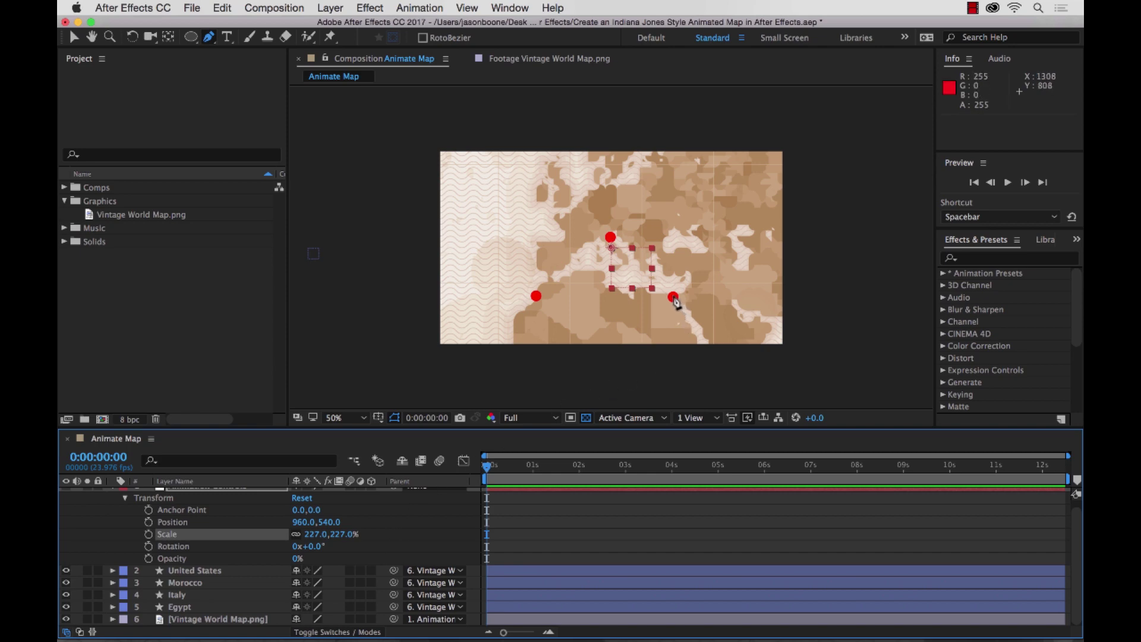
pyautogui.scroll(1, 212, 561)
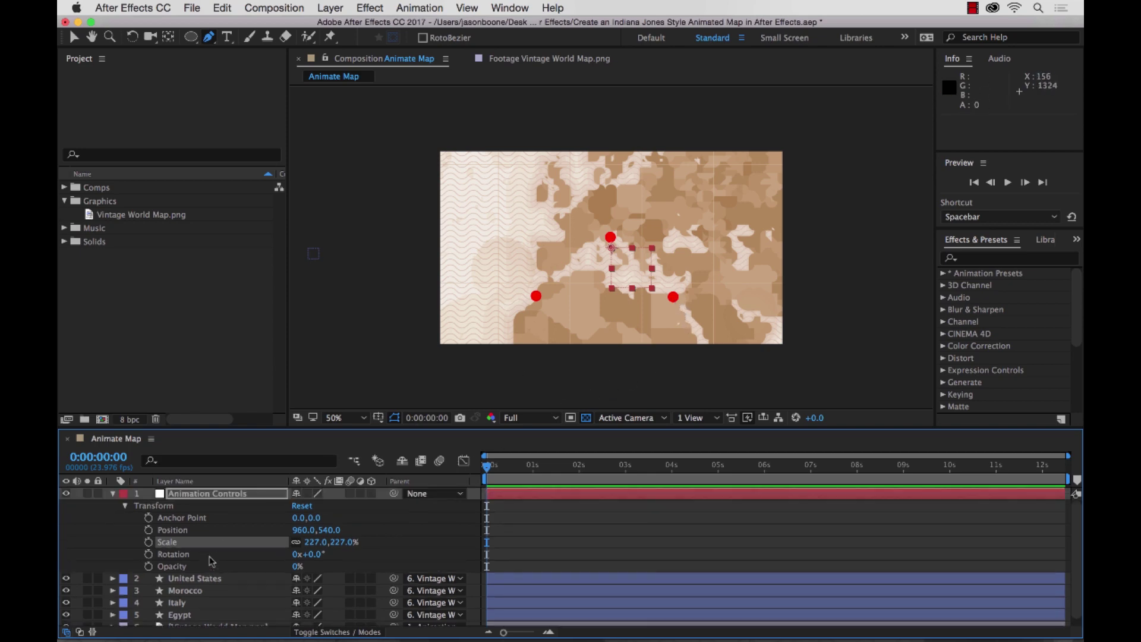
pyautogui.scroll(-1, 212, 561)
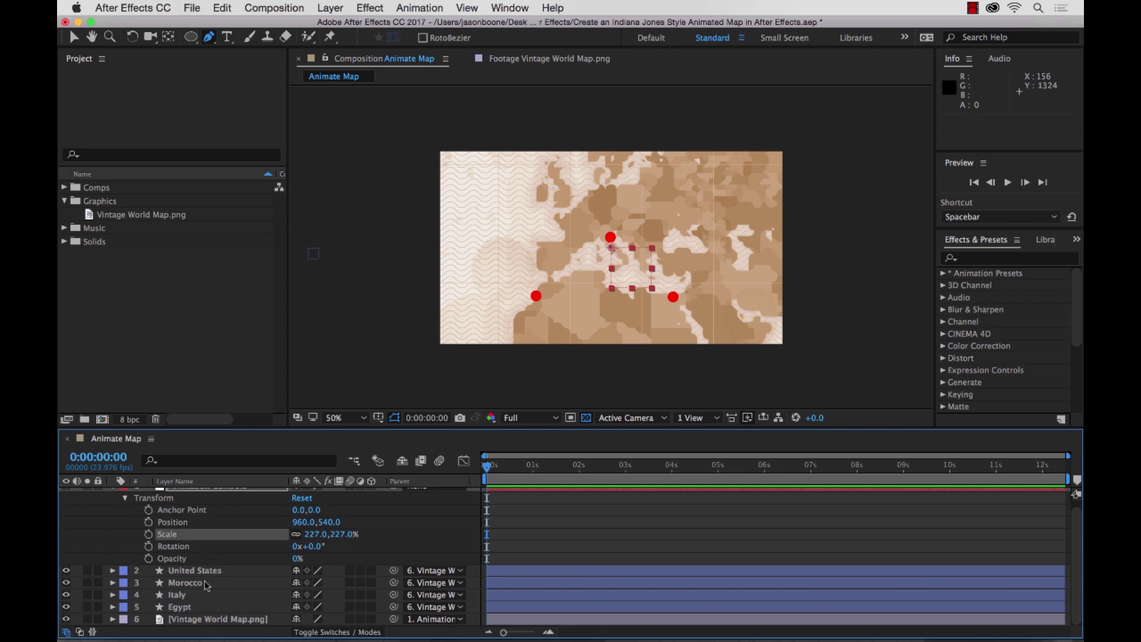
pyautogui.click(192, 624)
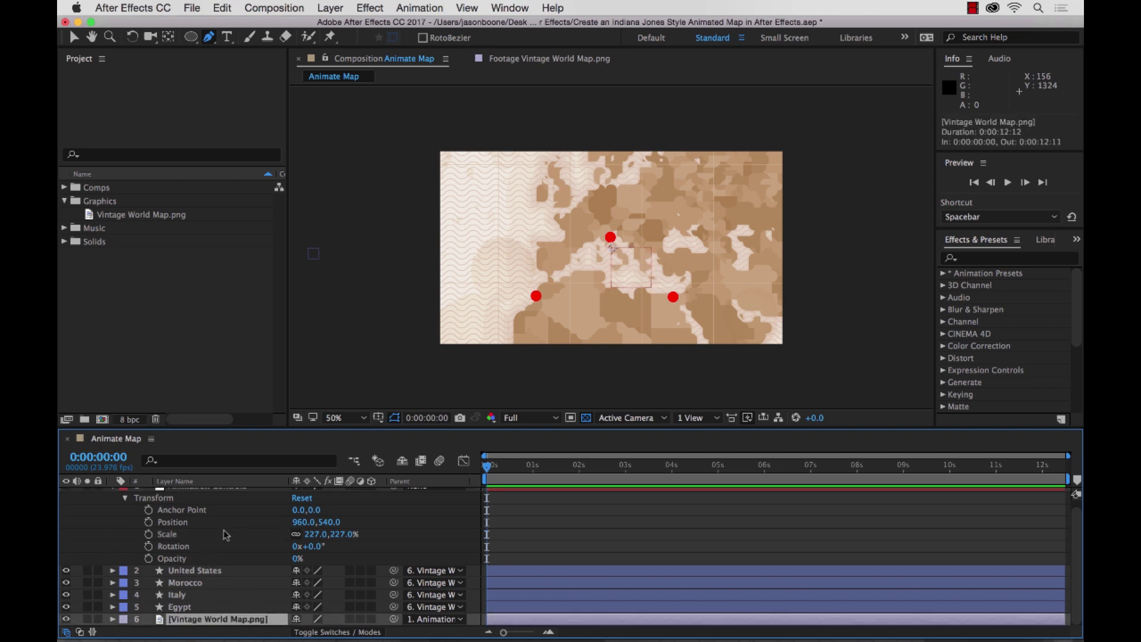
pyautogui.scroll(1, 223, 542)
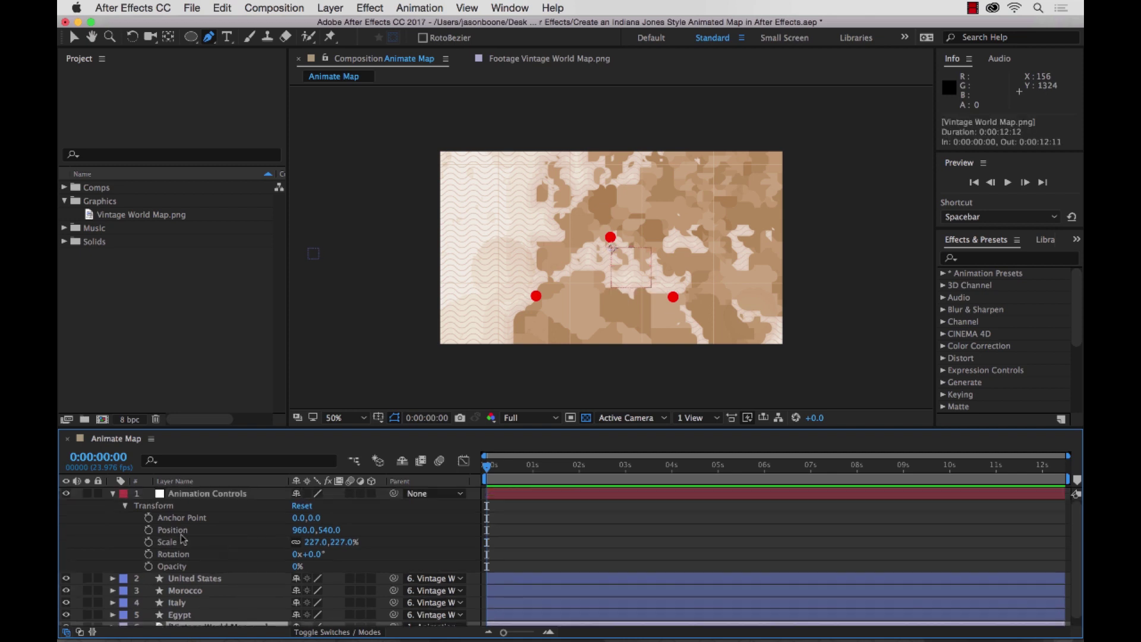
pyautogui.click(114, 494)
pyautogui.click(211, 586)
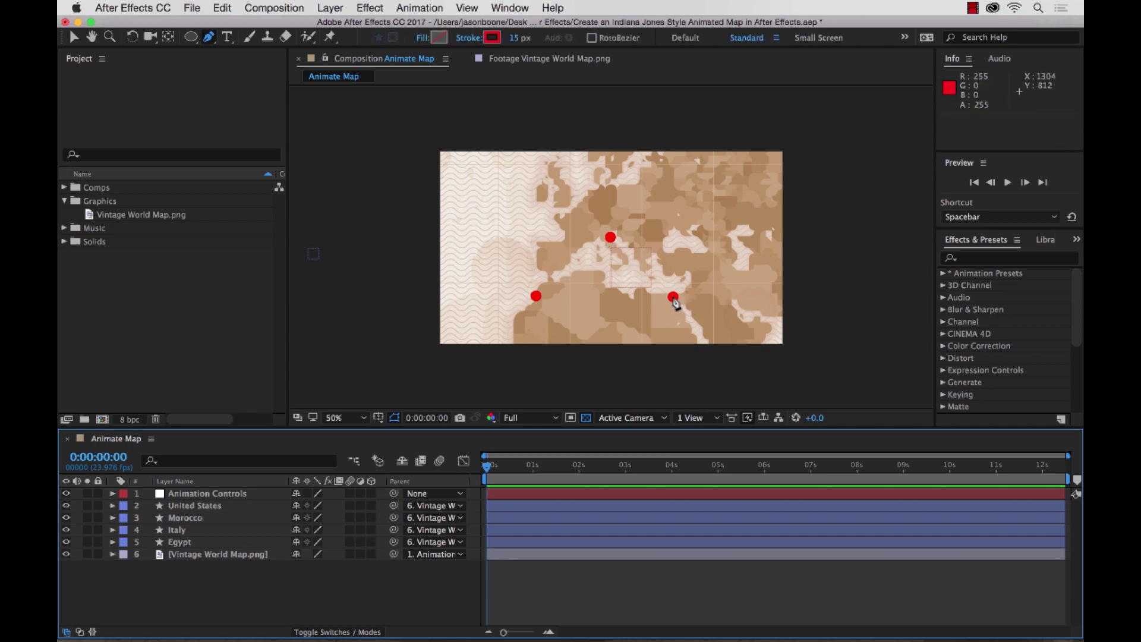
# - Draw a straight-segment pen path from the Egypt marker through the Italy marker to the Morocco marker
pyautogui.click(674, 299)
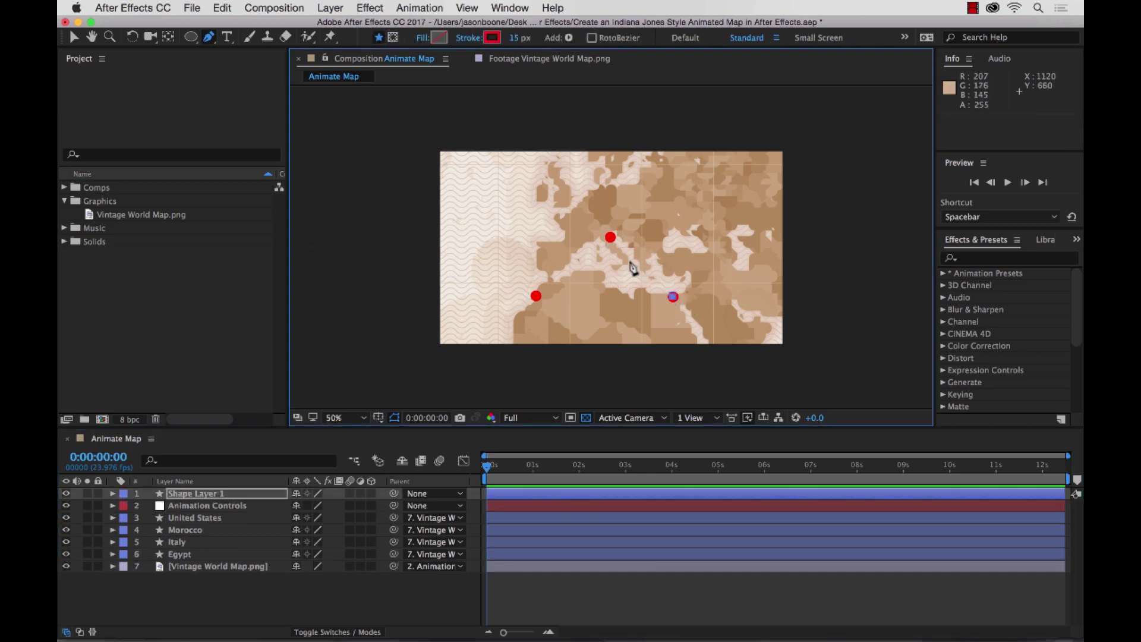
pyautogui.click(611, 238)
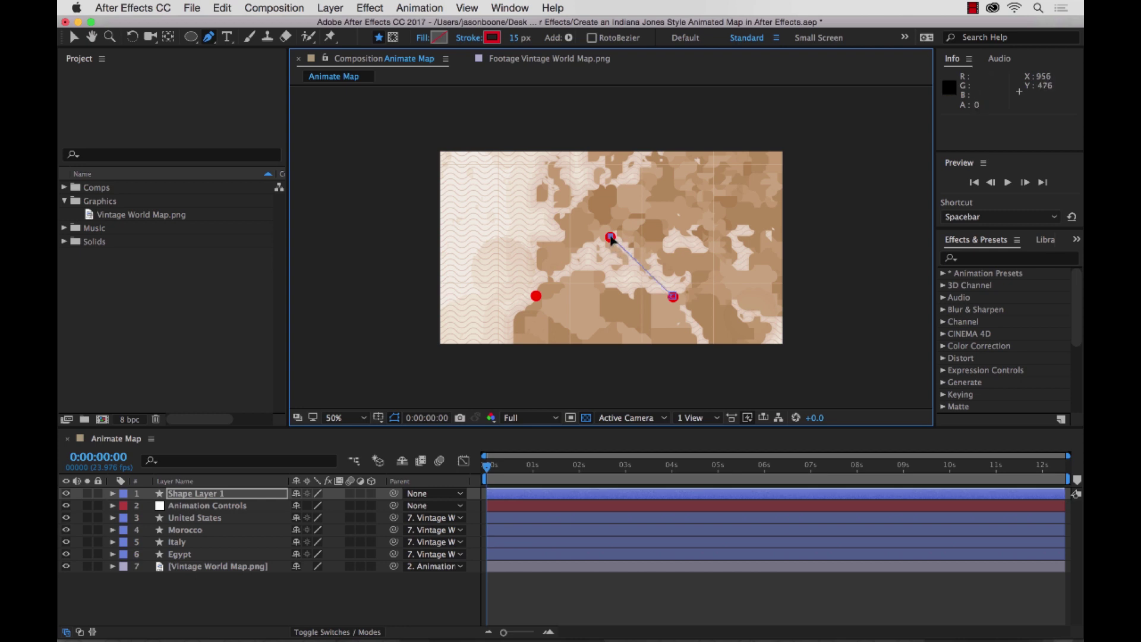
pyautogui.click(536, 297)
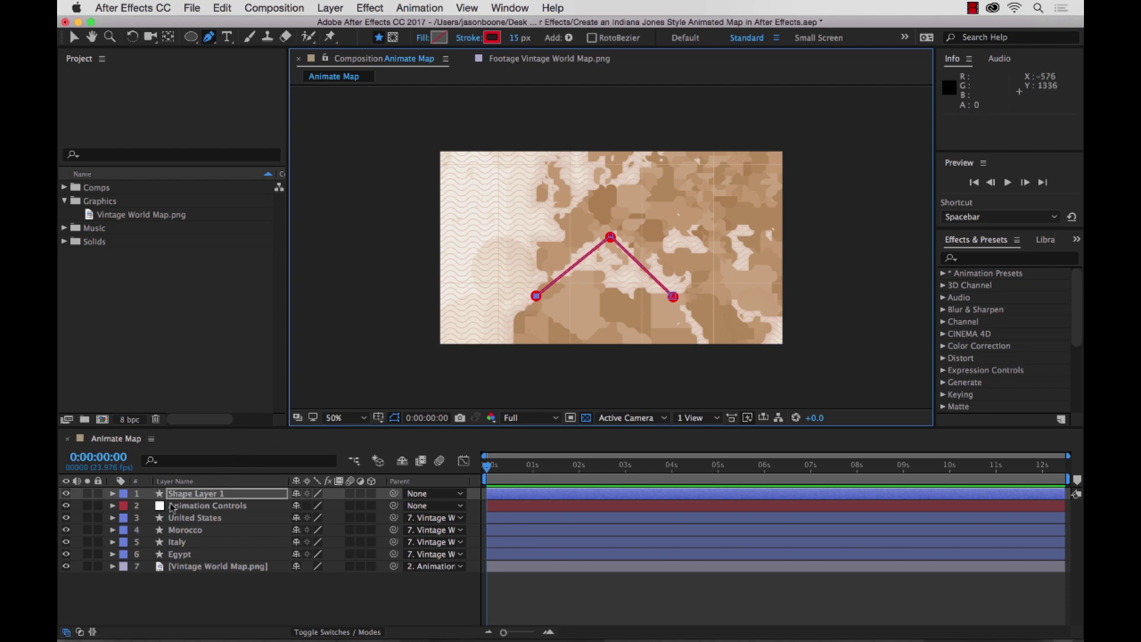
# - Try shifting the Animation Controls layer horizontally to test whether the drawn path follows the map, and undo the shift
pyautogui.click(112, 505)
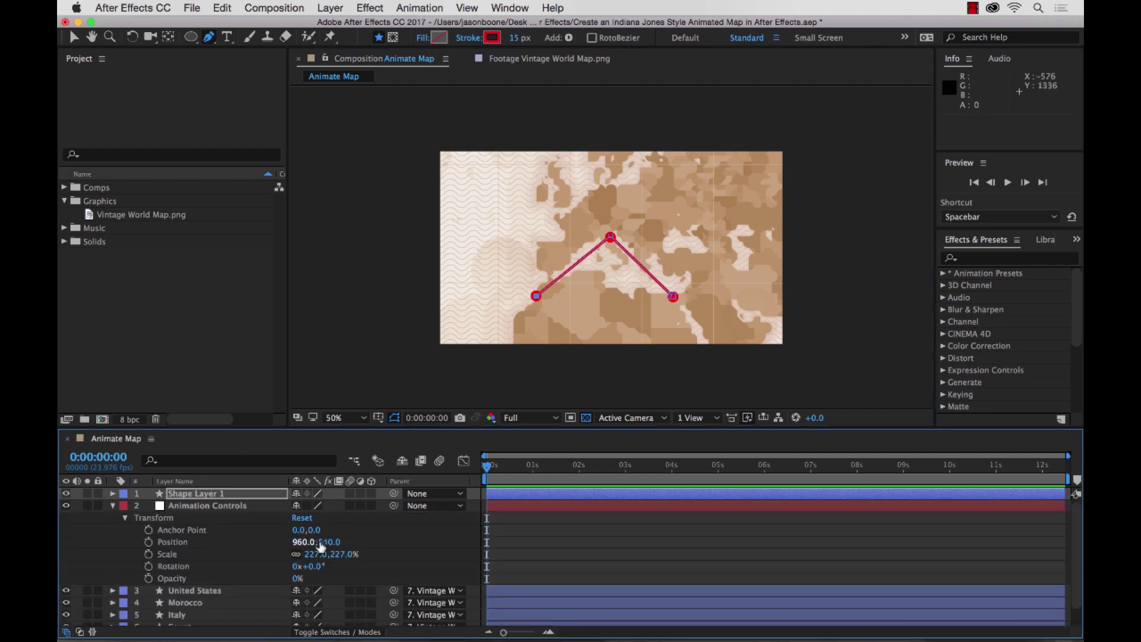
pyautogui.moveTo(299, 545); pyautogui.dragTo(551, 512)
pyautogui.press('super+z')
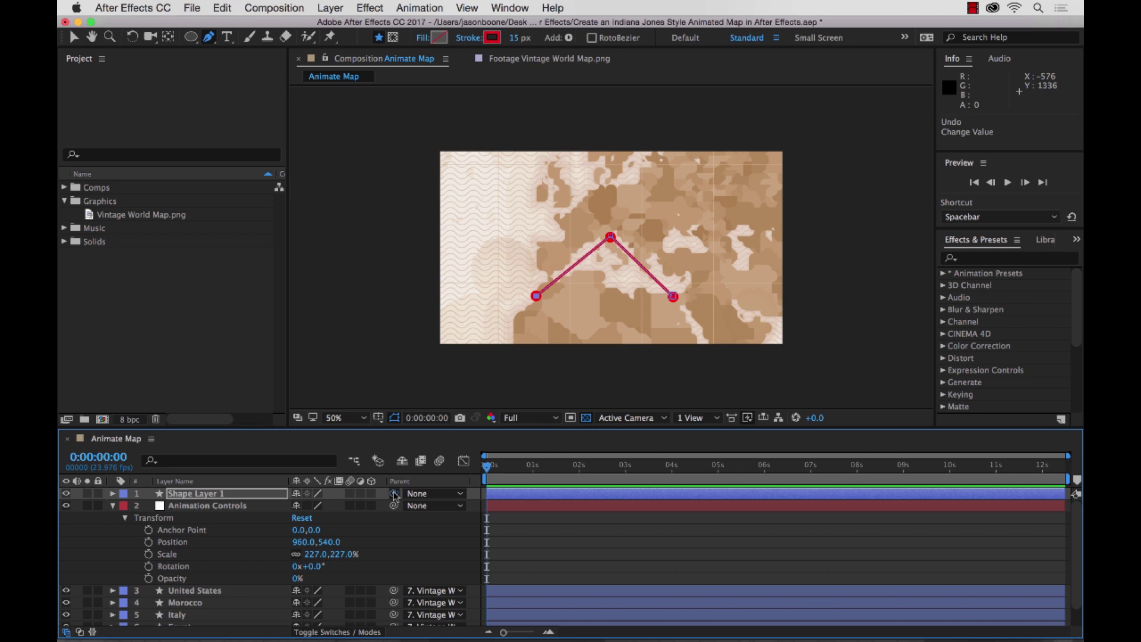
# - Parent the new shape layer to the Vintage World Map.png layer
pyautogui.click(114, 505)
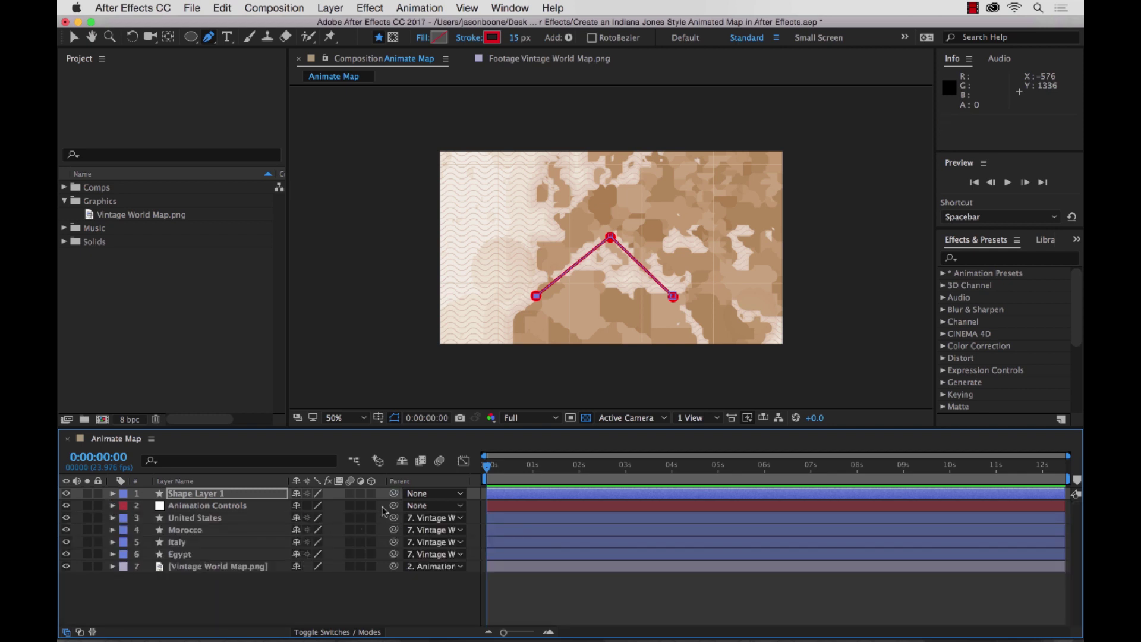
pyautogui.moveTo(395, 496); pyautogui.dragTo(215, 568)
# - Rename the new shape layer as Path and set its label color to Yellow
pyautogui.click(204, 495)
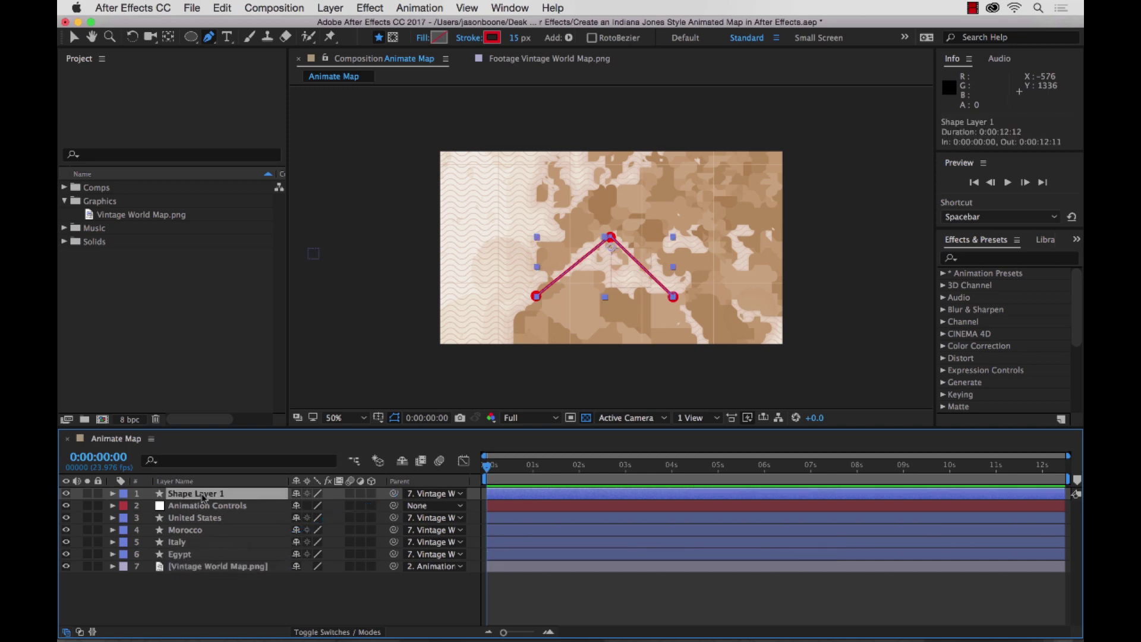
pyautogui.press('Return')
pyautogui.write('P')
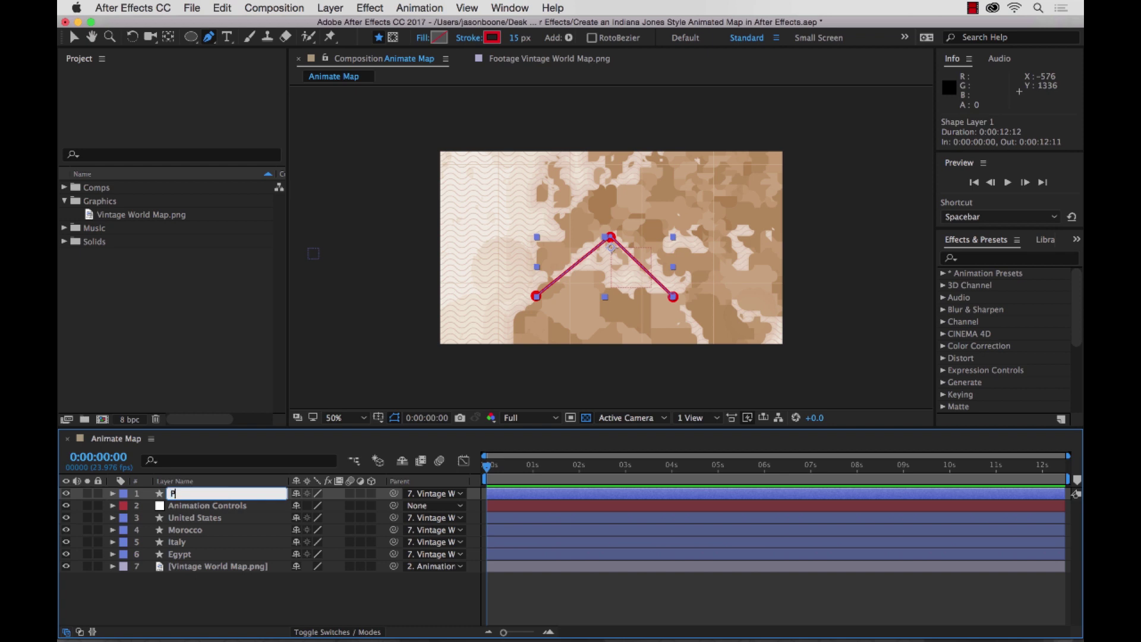
pyautogui.write('ath')
pyautogui.press('Return')
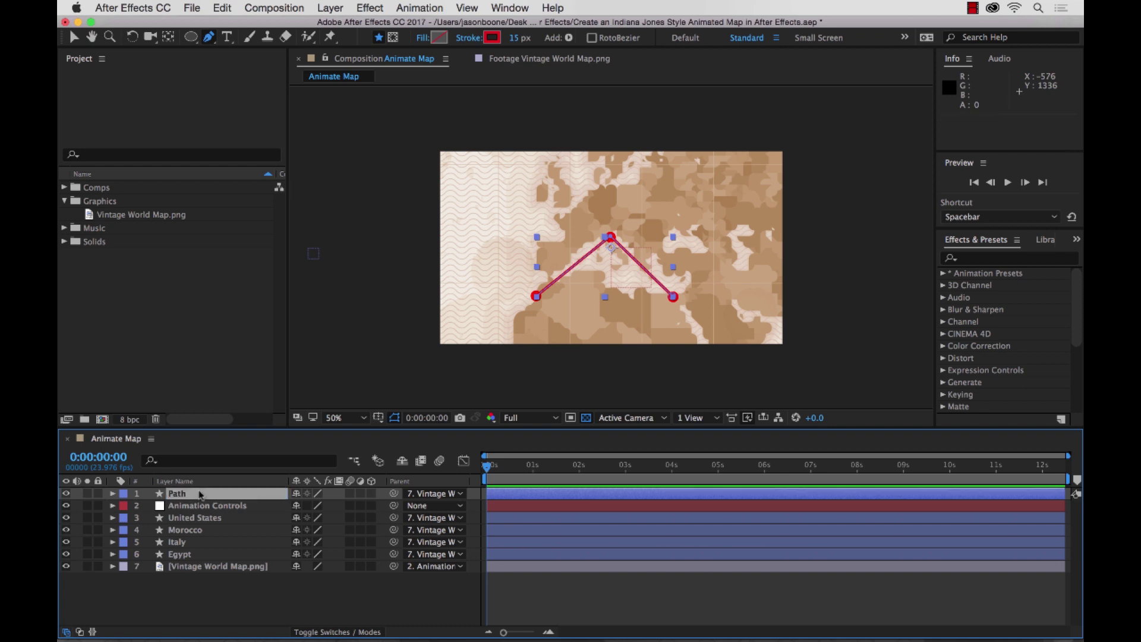
pyautogui.click(123, 493)
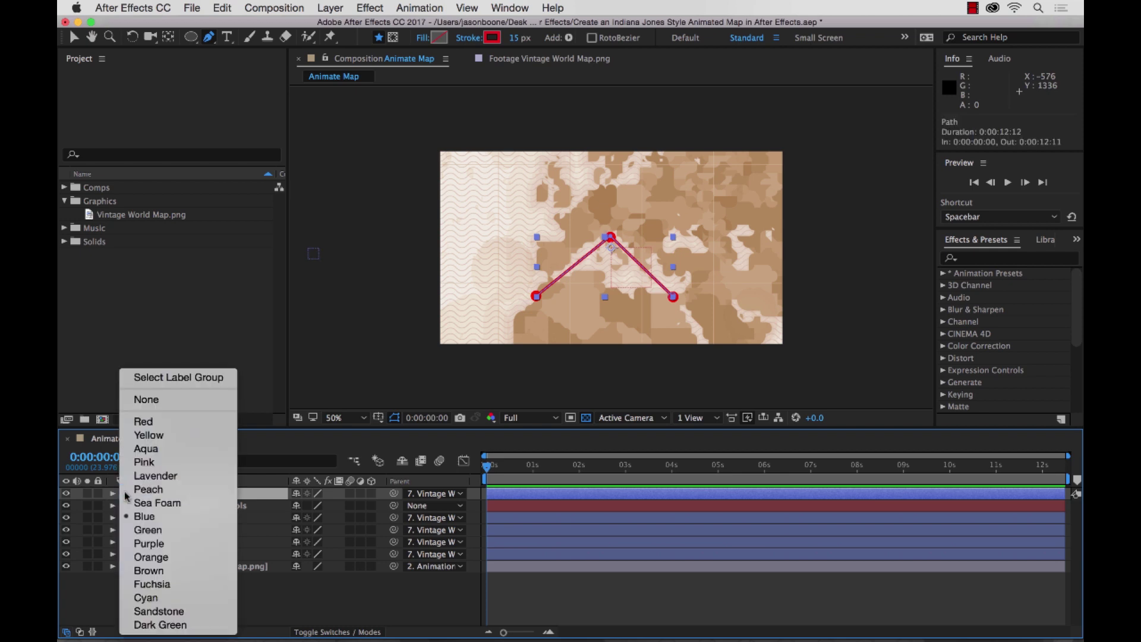
pyautogui.click(154, 435)
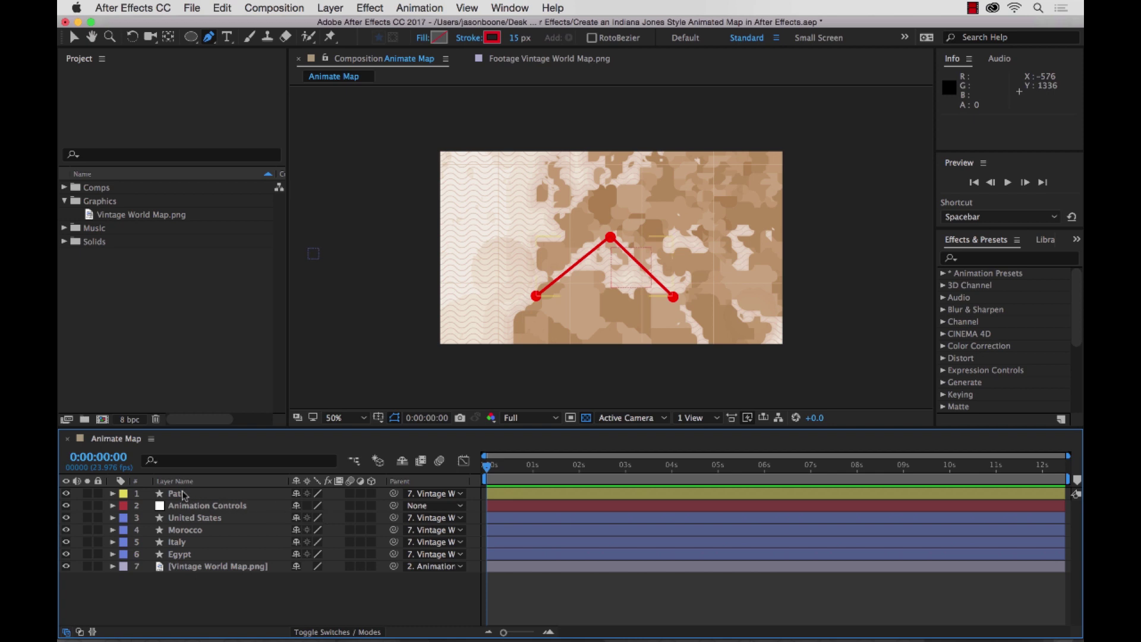
# - Set the Animation Controls layer's X position to 1790 and extend the Path layer's line from the Morocco marker to the United States marker
pyautogui.click(112, 506)
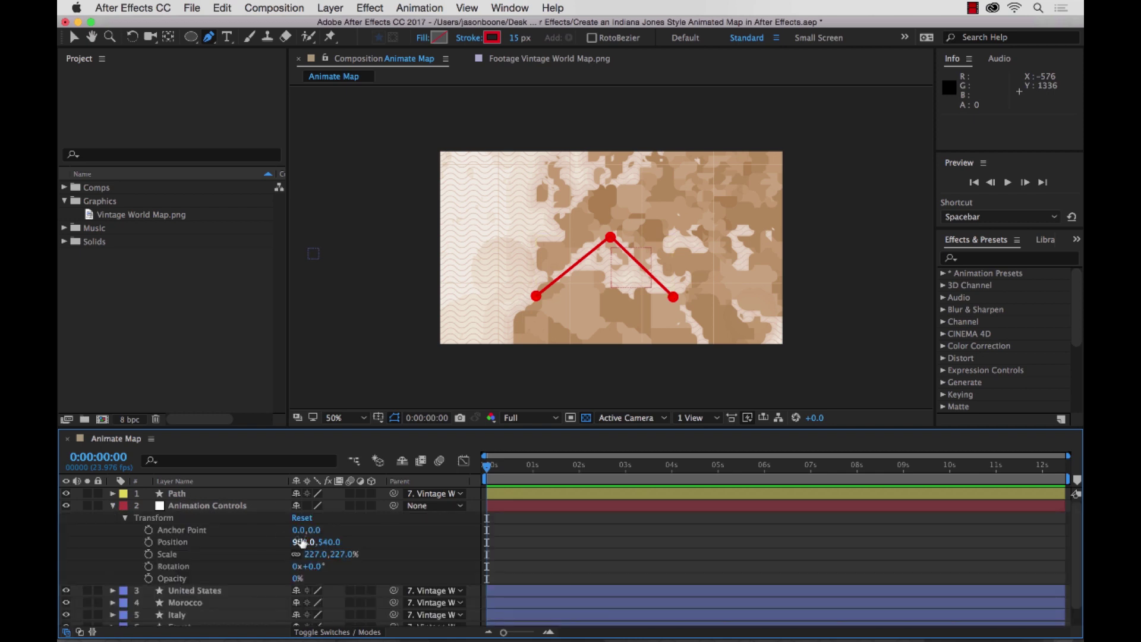
pyautogui.moveTo(304, 542); pyautogui.dragTo(842, 501)
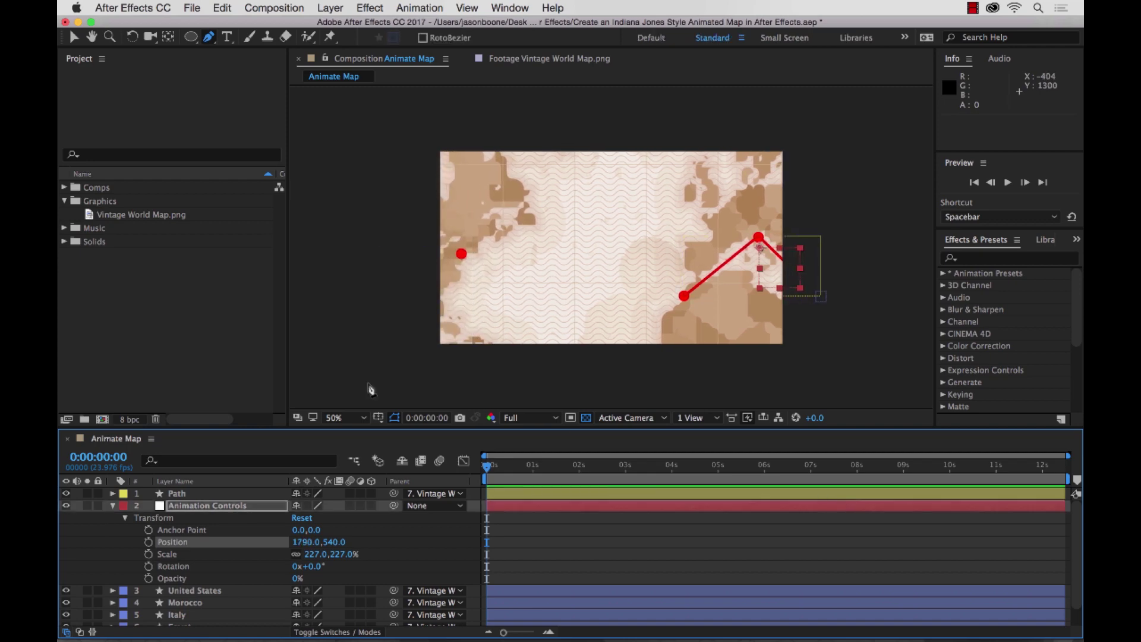
pyautogui.click(843, 494)
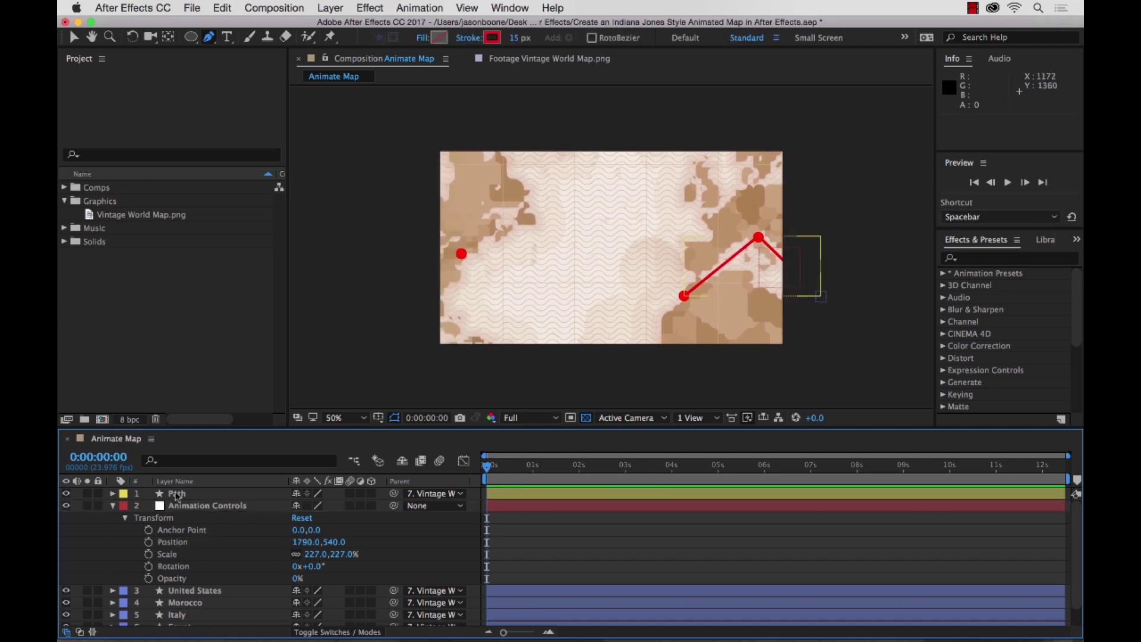
pyautogui.click(685, 296)
pyautogui.click(462, 254)
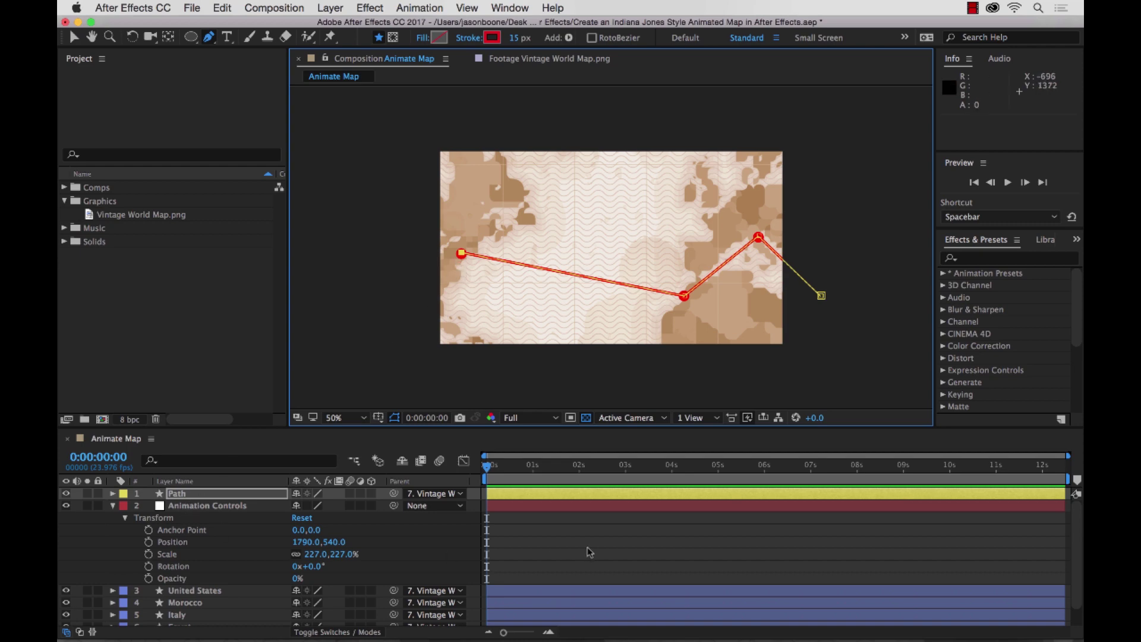
# - Reset the Animation Controls layer's transform and set its scale to 245%
pyautogui.click(542, 529)
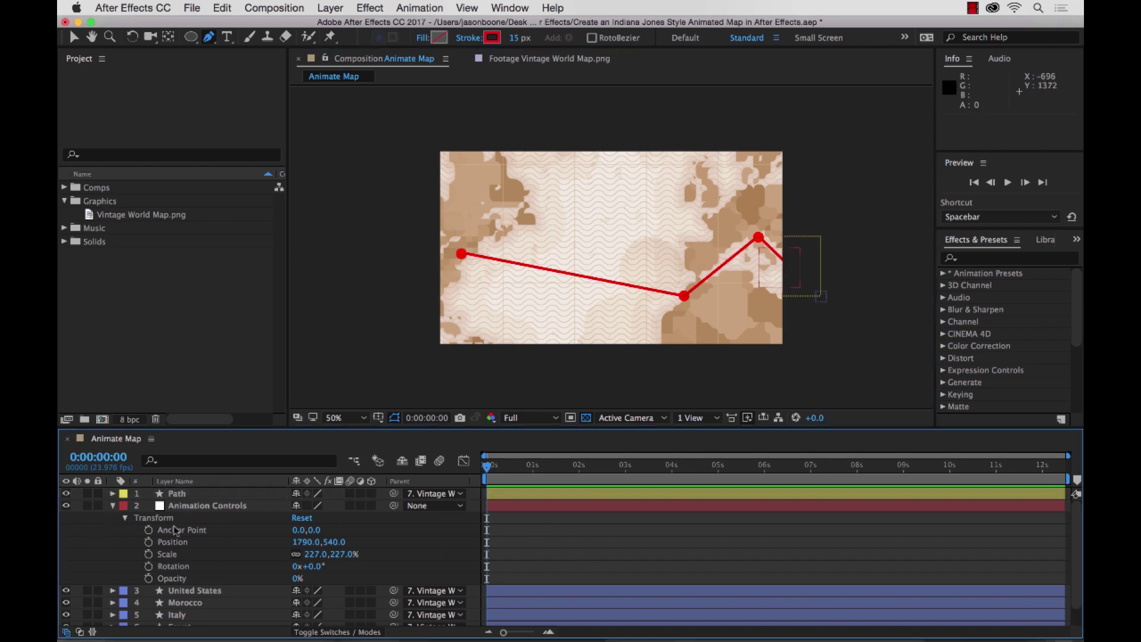
pyautogui.click(299, 519)
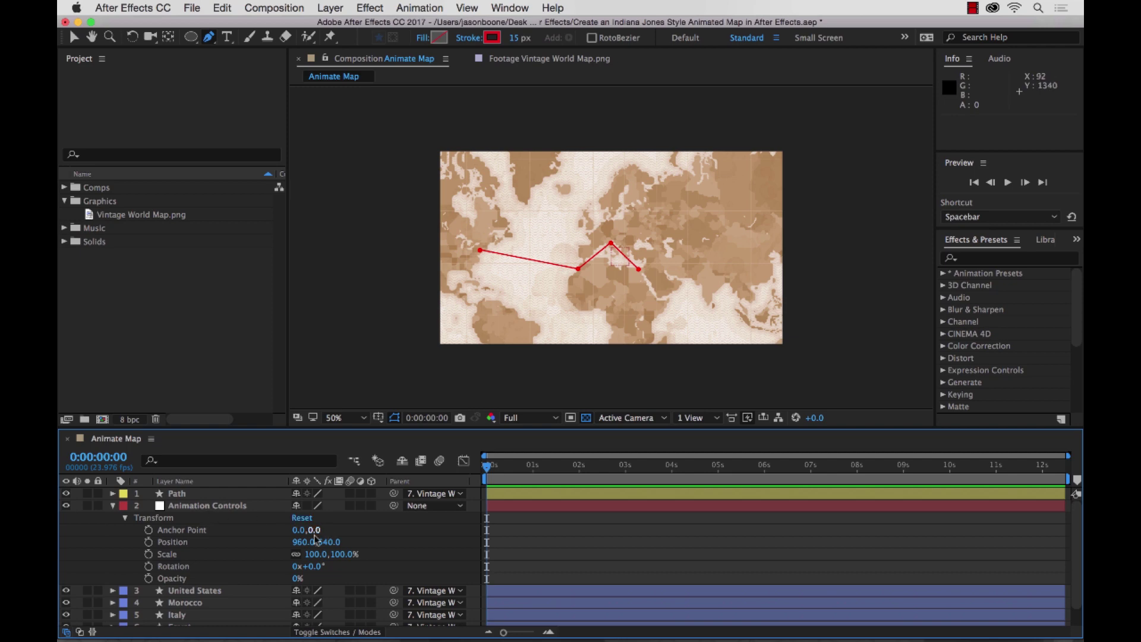
pyautogui.moveTo(317, 553); pyautogui.dragTo(398, 539)
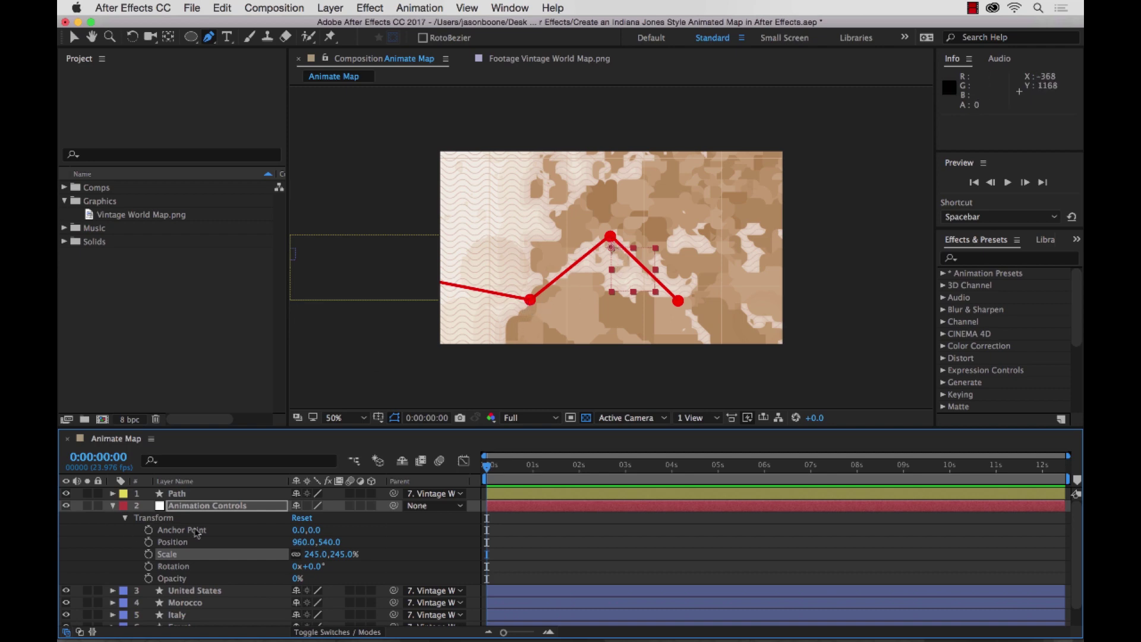
pyautogui.scroll(-2, 284, 563)
pyautogui.scroll(2, 238, 535)
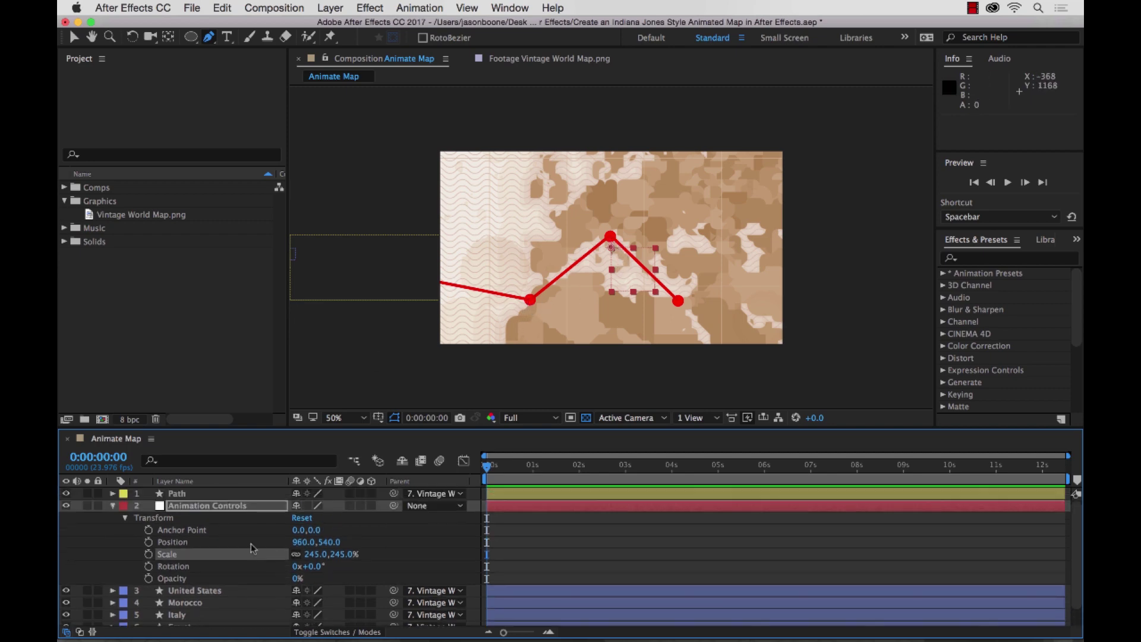
# - Move the Path layer below the Egypt layer, directly above the Vintage World Map.png layer
pyautogui.click(180, 495)
pyautogui.moveTo(180, 495); pyautogui.dragTo(177, 616)
pyautogui.scroll(-1, 193, 588)
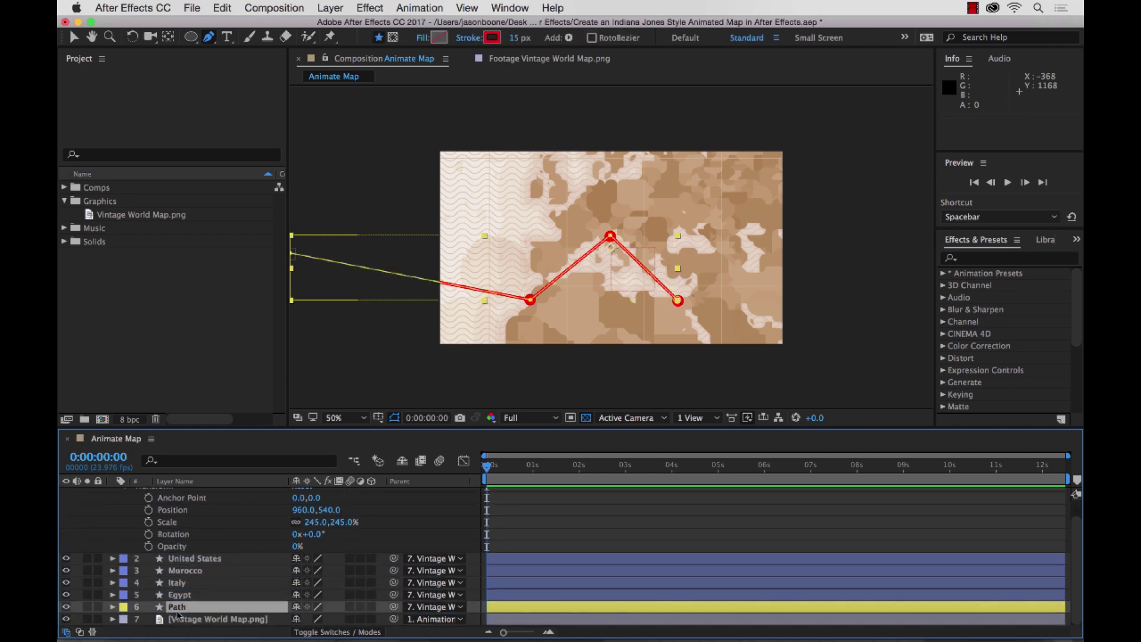
# - Change the Line Cap of the Path layer's Stroke 1 to Round Cap
pyautogui.click(113, 607)
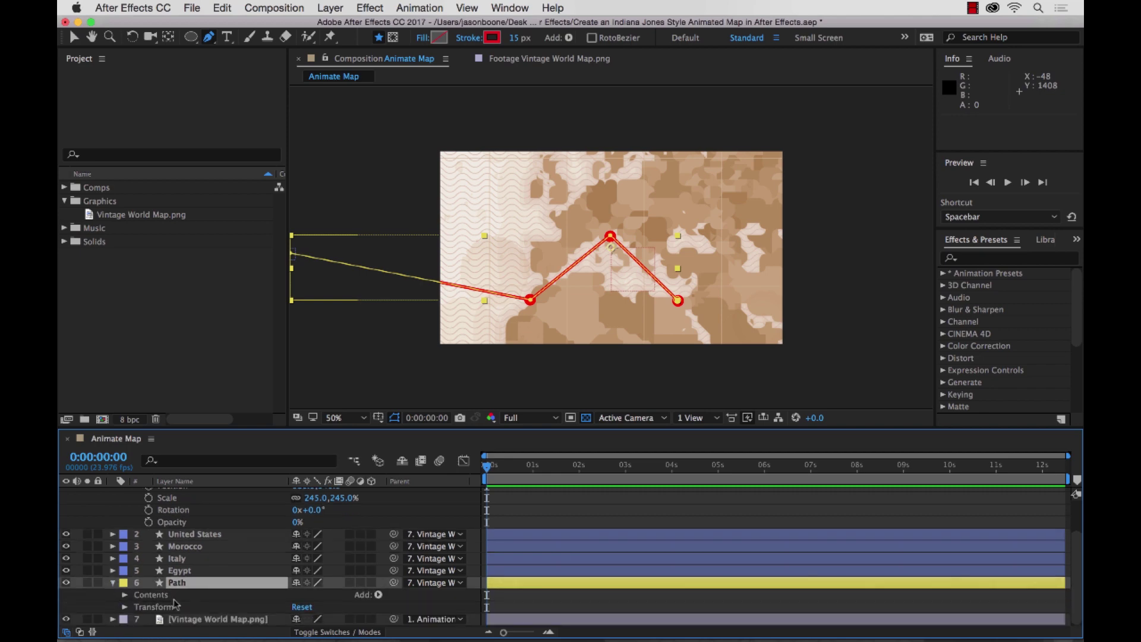
pyautogui.click(125, 594)
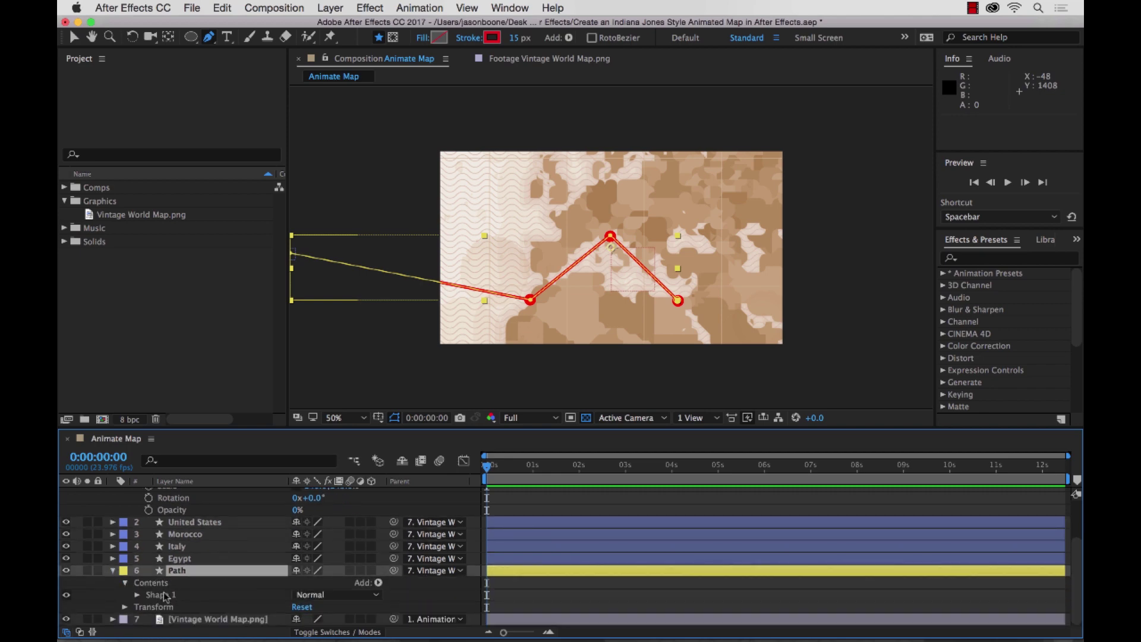
pyautogui.click(137, 595)
pyautogui.scroll(-3, 196, 597)
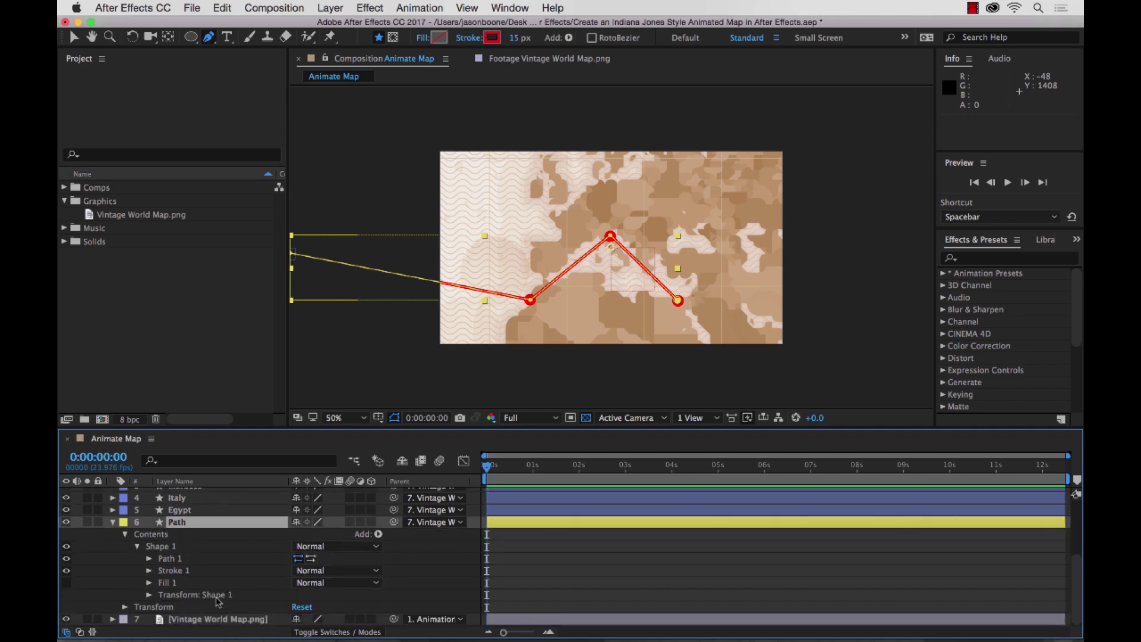
pyautogui.click(150, 570)
pyautogui.scroll(-3, 179, 571)
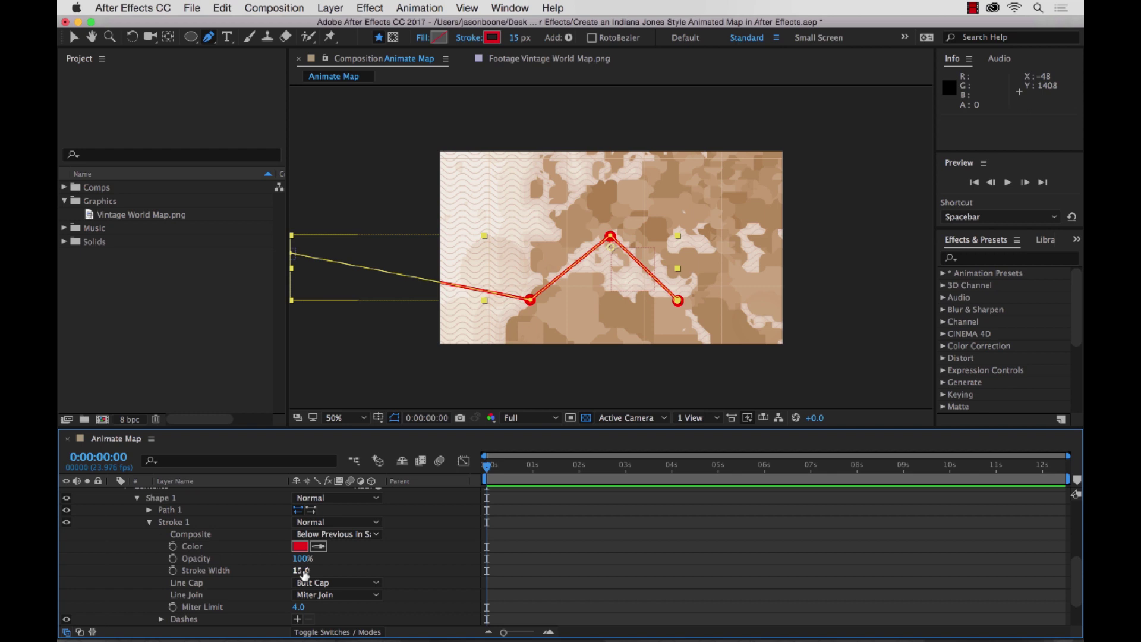
pyautogui.click(315, 583)
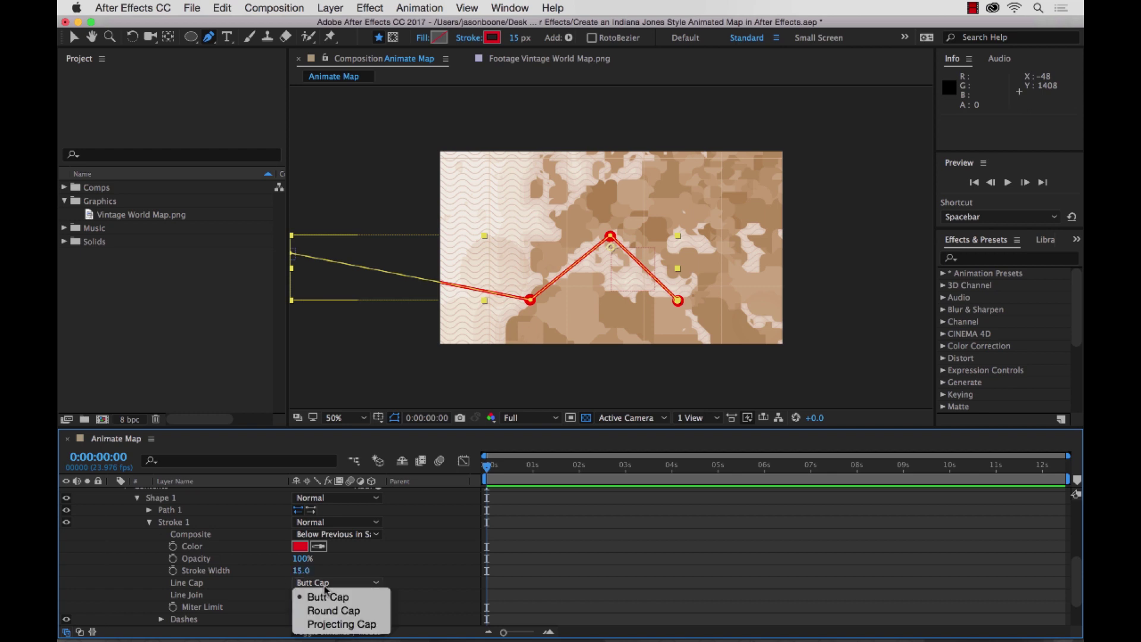
pyautogui.click(335, 611)
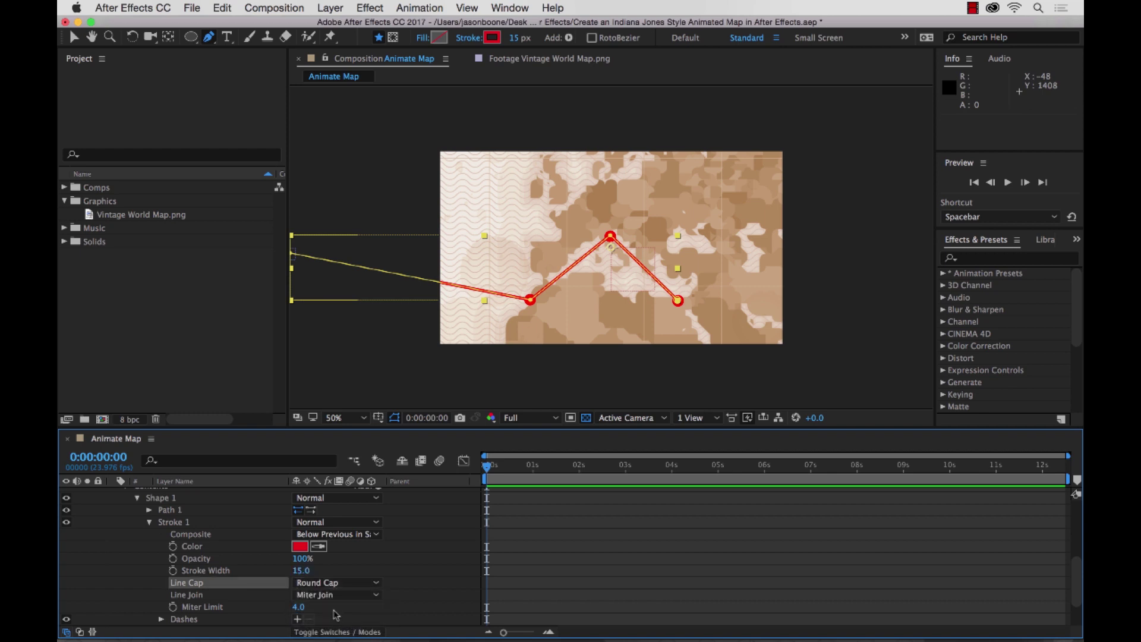
# - Add dashes to the Path layer's stroke and set the dash length to 30
pyautogui.scroll(-4, 419, 594)
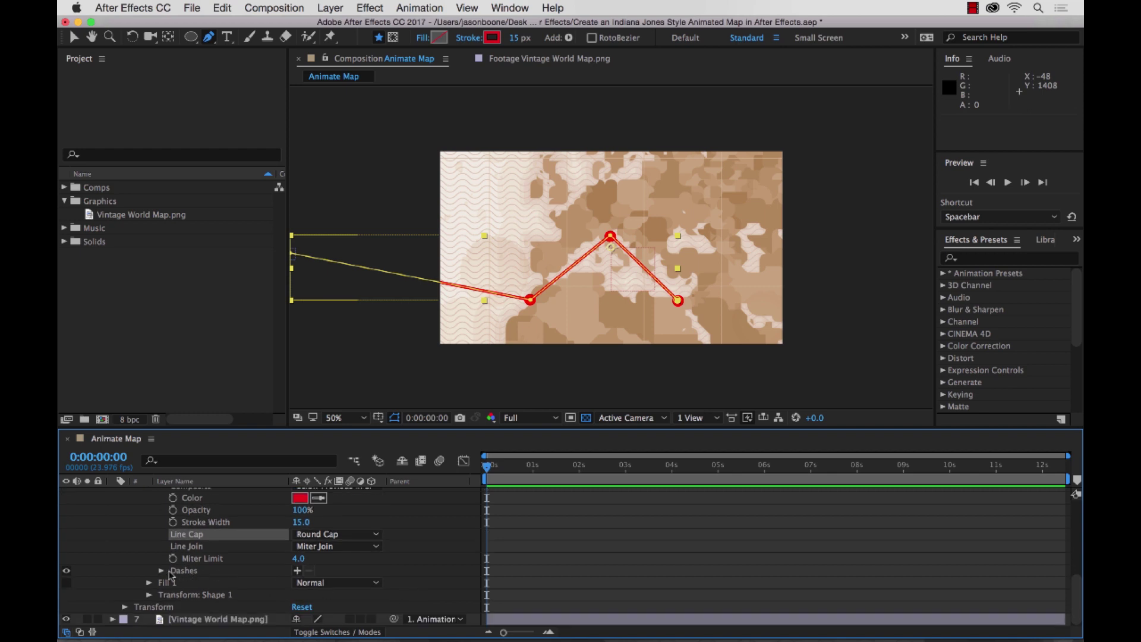
pyautogui.click(297, 570)
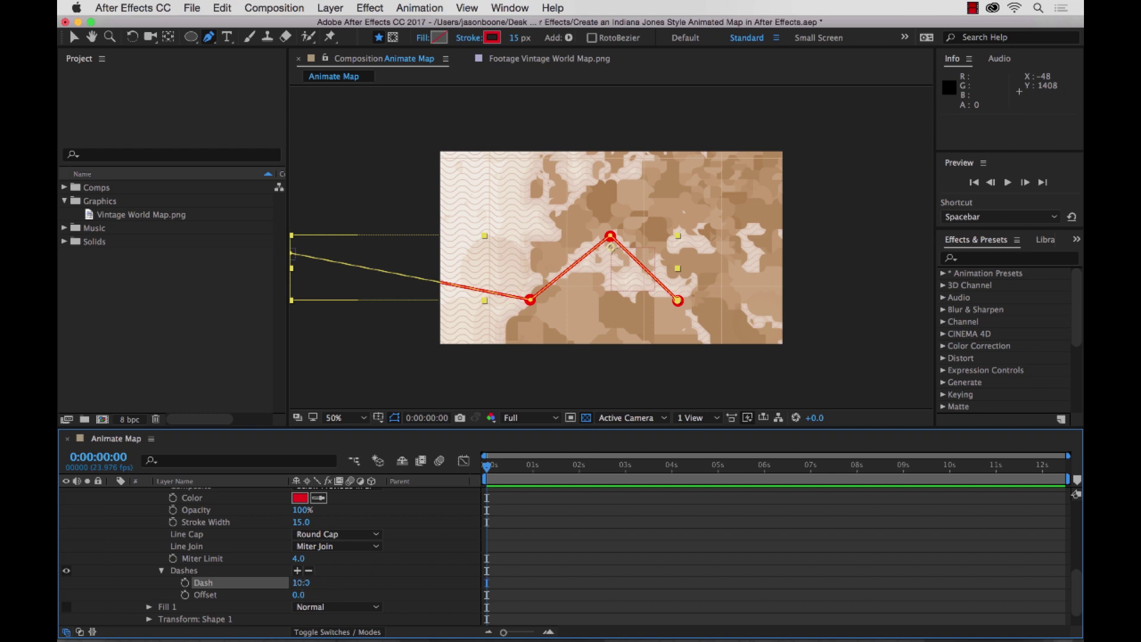
pyautogui.moveTo(305, 583); pyautogui.dragTo(331, 579)
pyautogui.write('0')
pyautogui.press('Return')
pyautogui.write('45')
pyautogui.press('Return')
pyautogui.moveTo(295, 583); pyautogui.dragTo(305, 587)
pyautogui.click(305, 587)
pyautogui.write('30')
pyautogui.press('Return')
# - Collapse the expanded properties of the Path and Animation Controls layers
pyautogui.click(163, 571)
pyautogui.scroll(3, 198, 544)
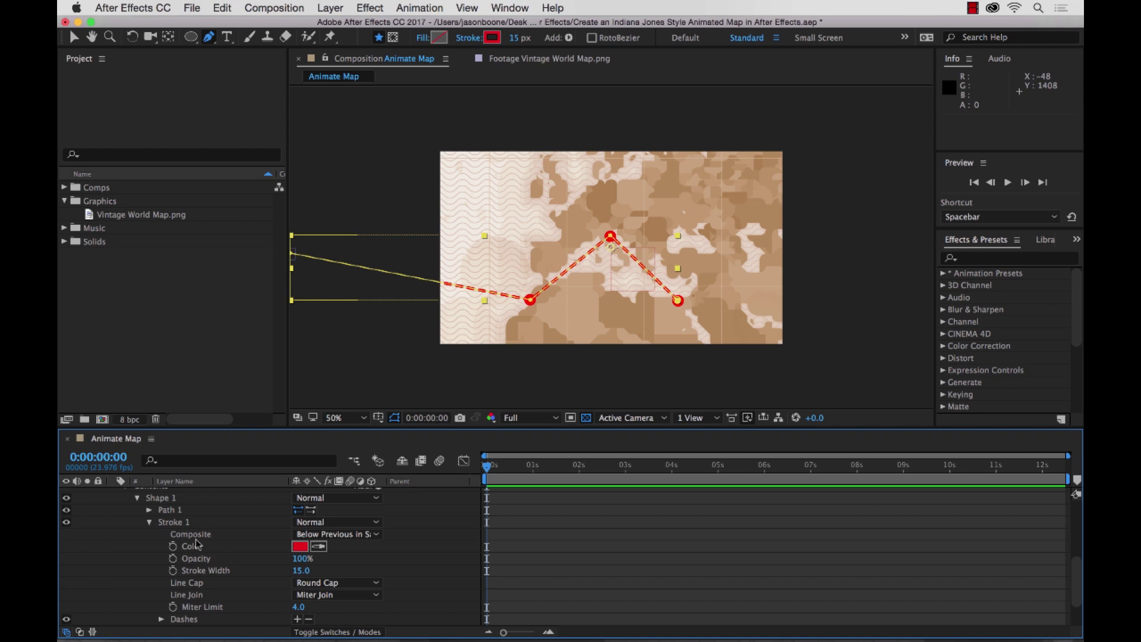
pyautogui.click(150, 522)
pyautogui.click(126, 535)
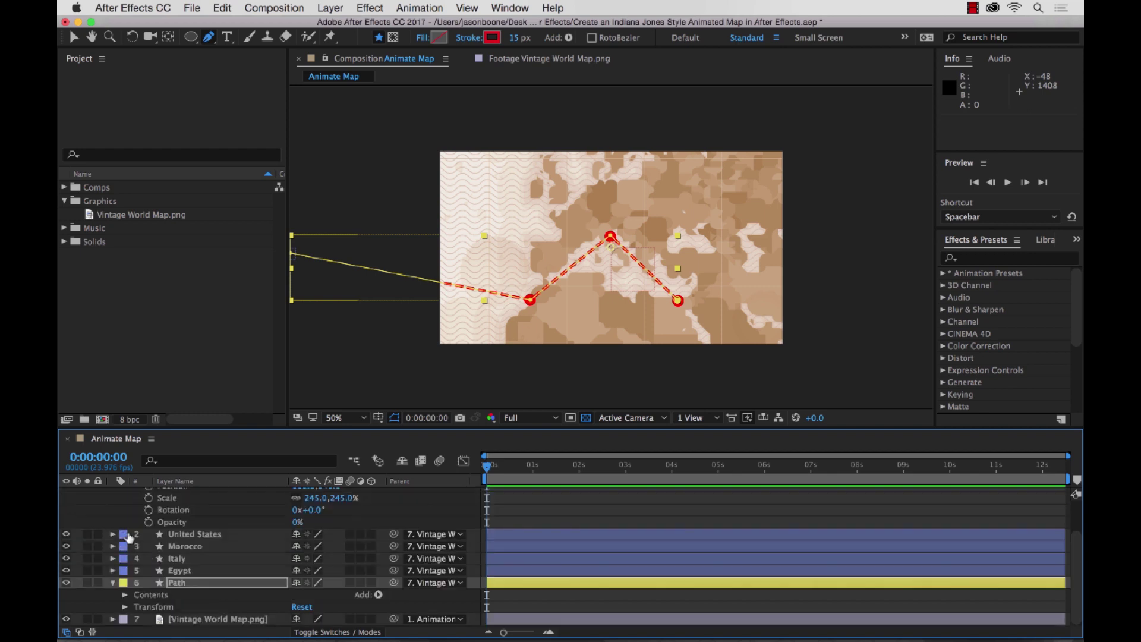
pyautogui.click(113, 583)
pyautogui.scroll(2, 149, 519)
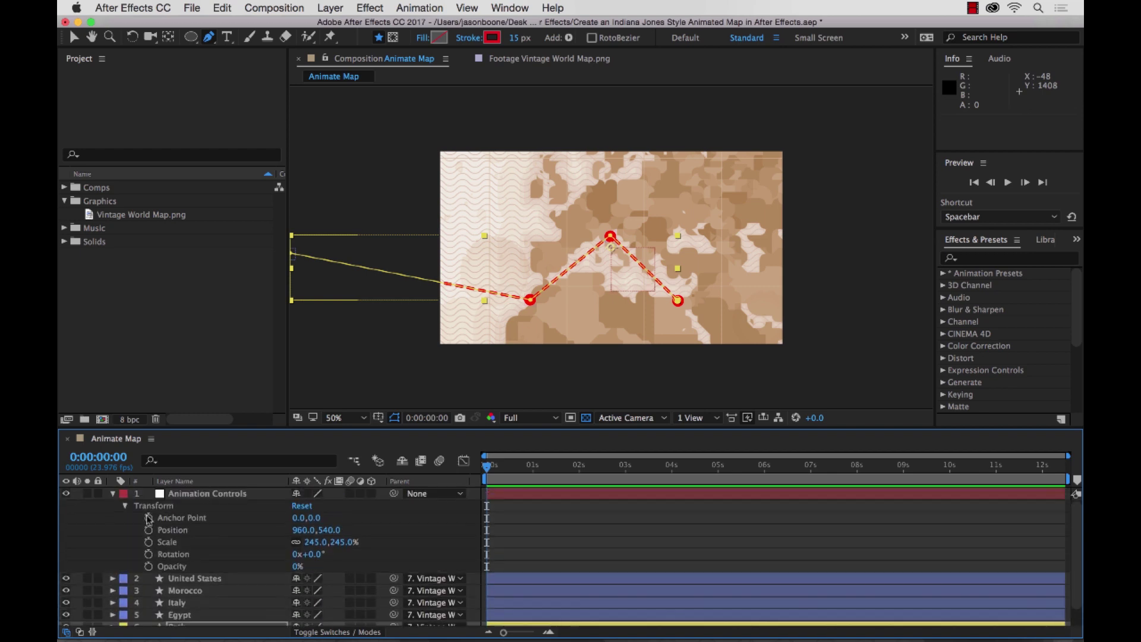
pyautogui.click(114, 495)
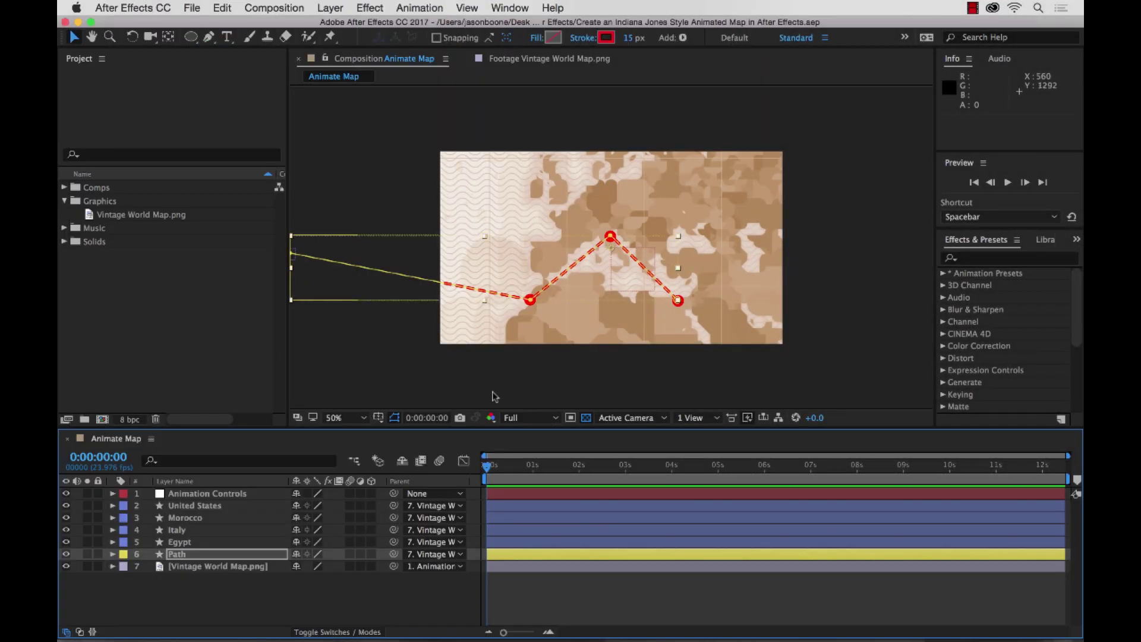
# - Add a Trim Paths operator to the contents of the Path layer
pyautogui.click(172, 555)
pyautogui.click(113, 555)
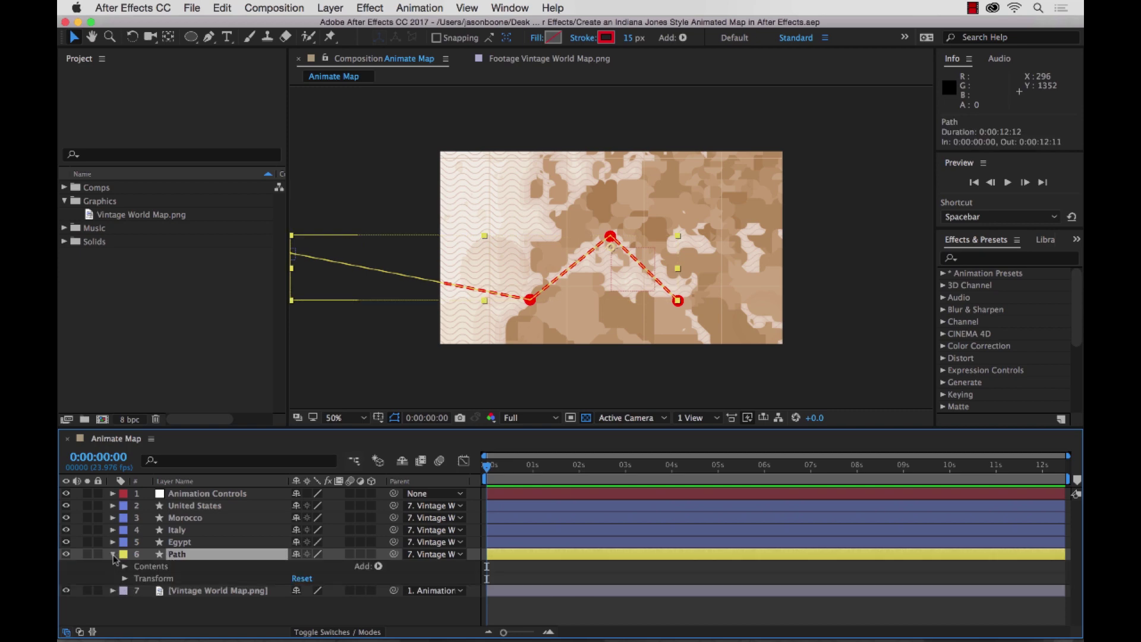
pyautogui.click(125, 567)
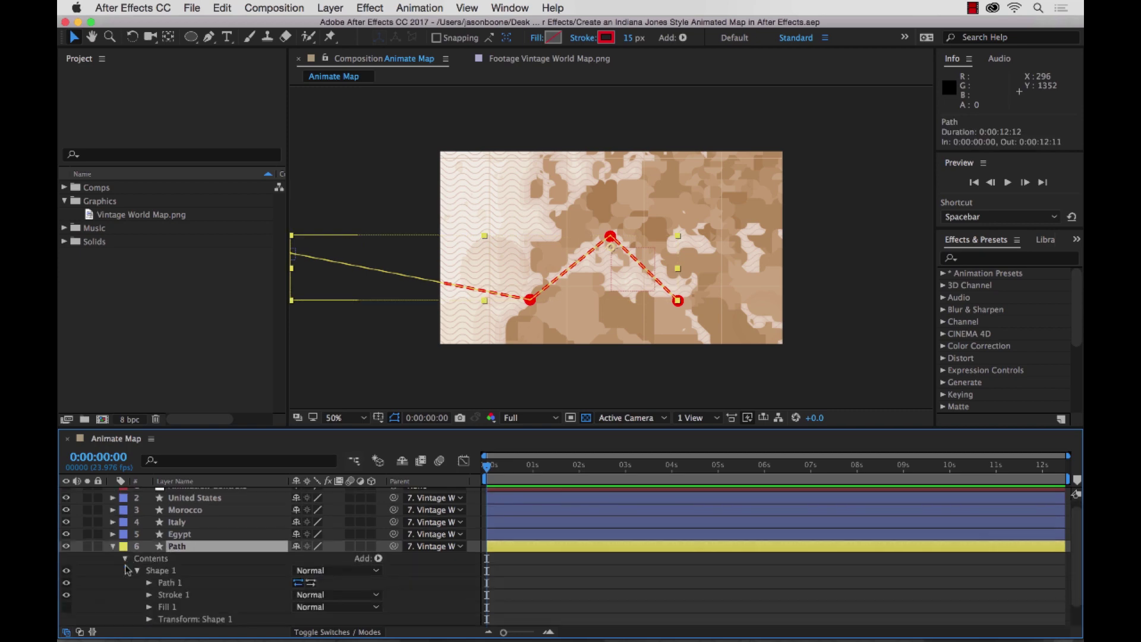
pyautogui.click(138, 571)
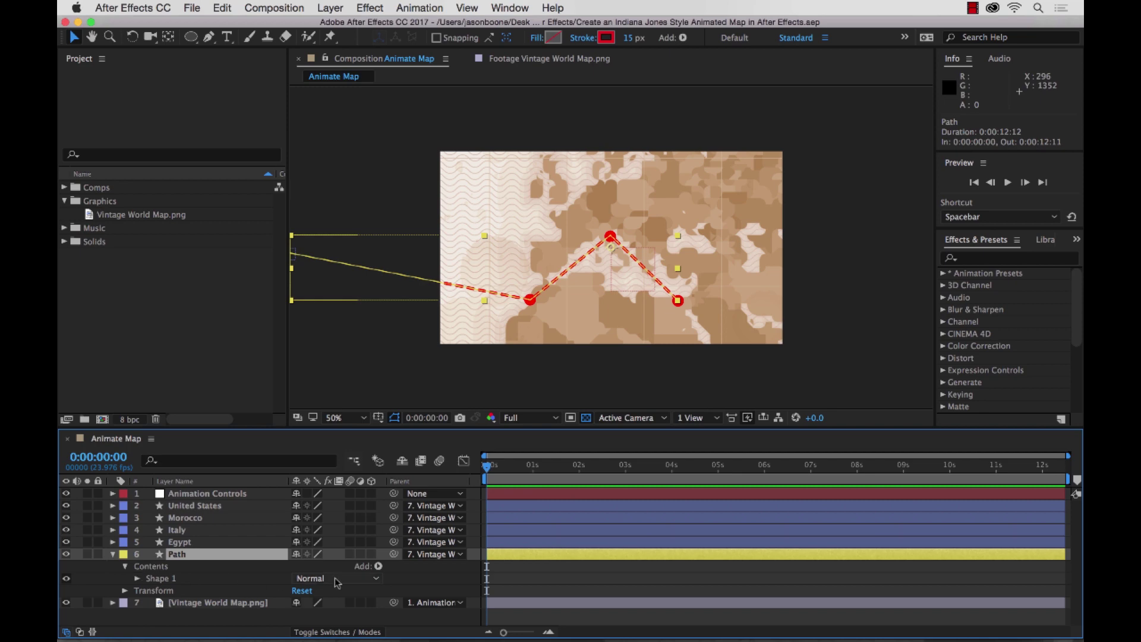
pyautogui.click(378, 567)
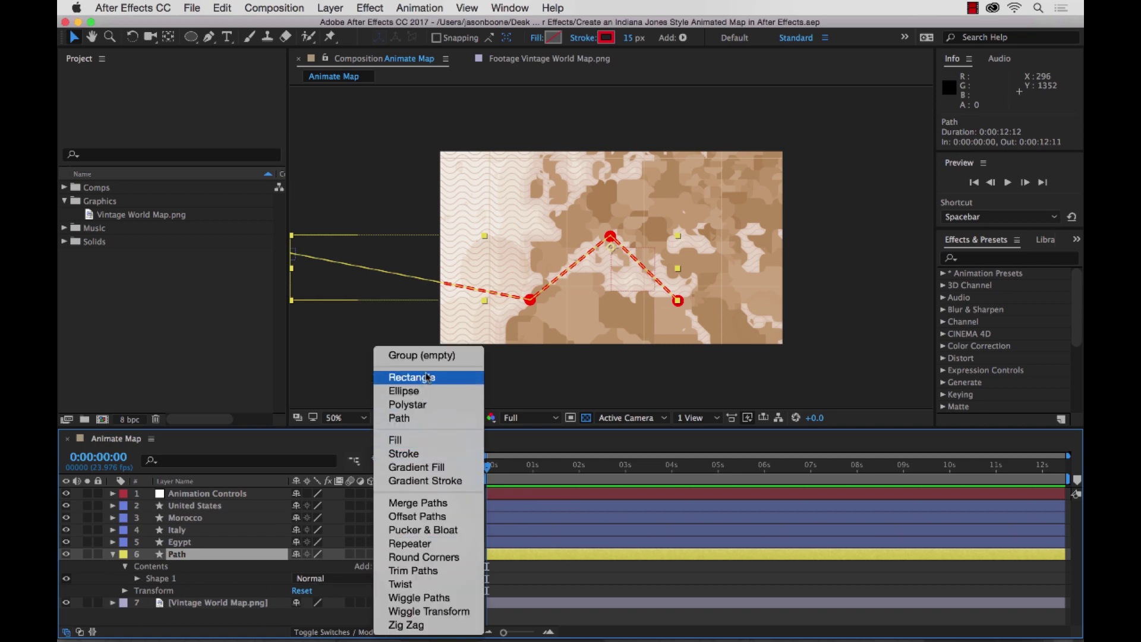
pyautogui.click(426, 573)
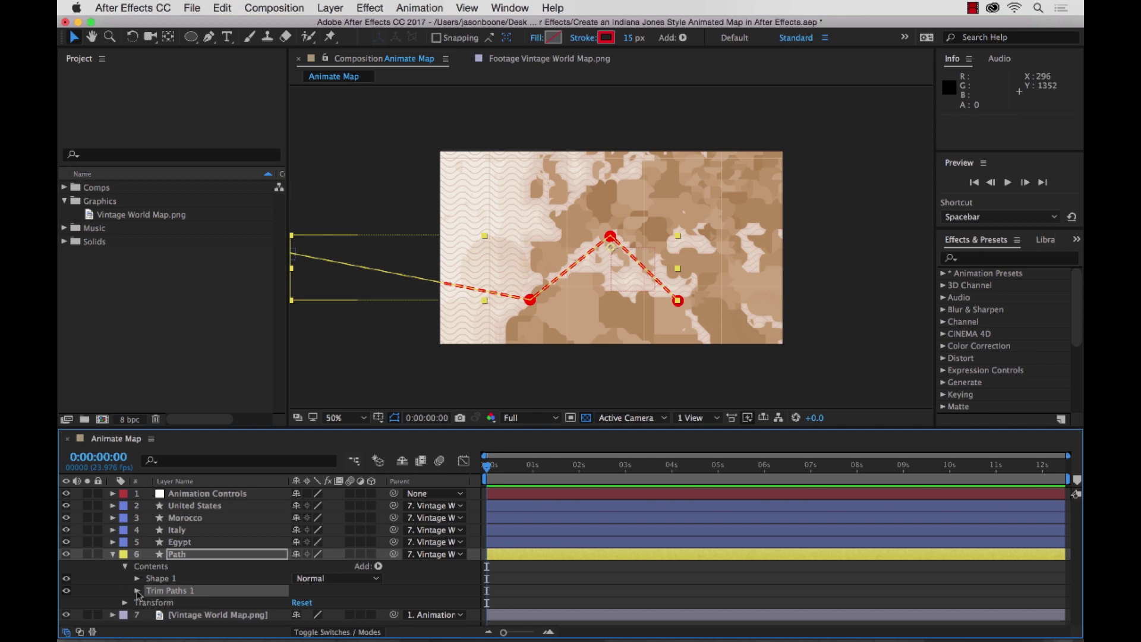
# - Keyframe the Path layer's Trim Paths End from 0% at the start of the composition to 100% at 0:00:02:04
pyautogui.click(137, 590)
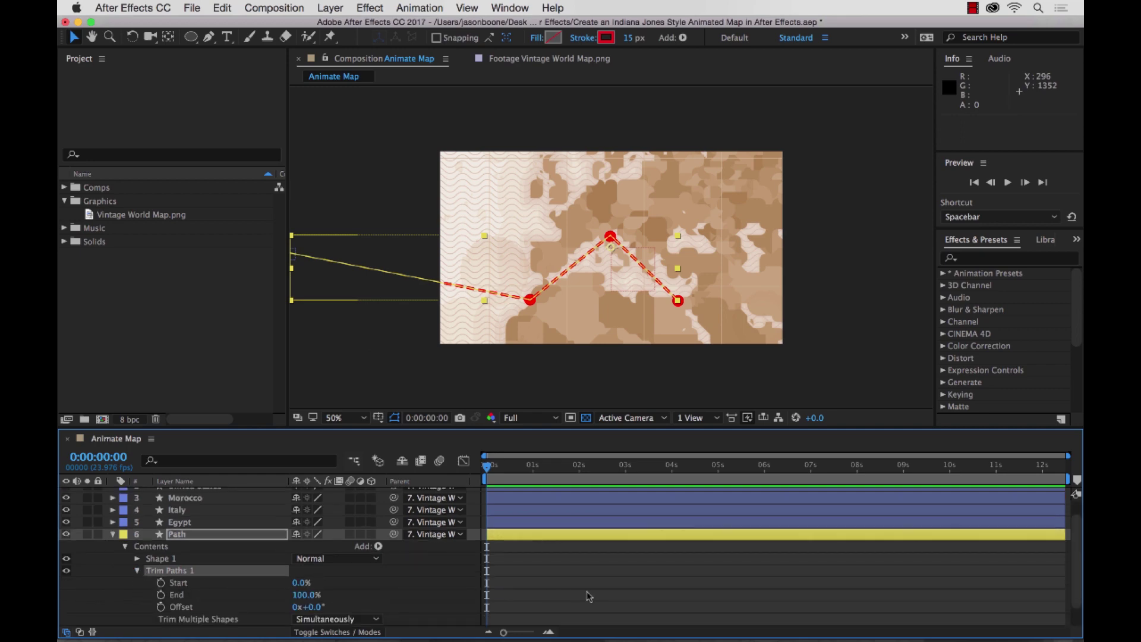
pyautogui.scroll(-2, 589, 596)
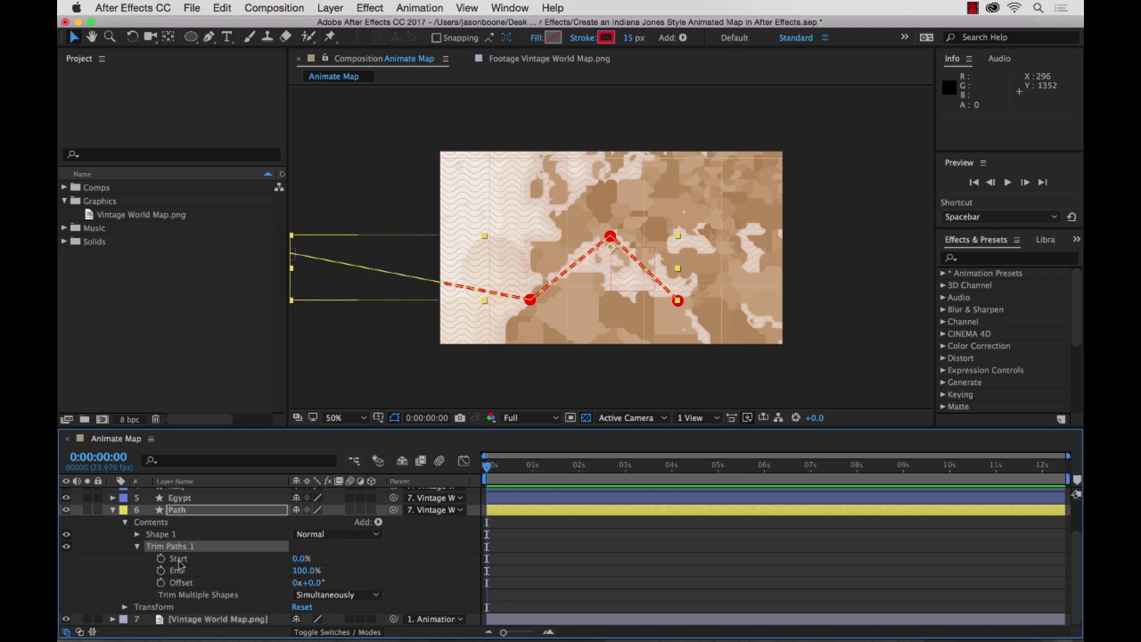
pyautogui.moveTo(303, 571); pyautogui.dragTo(271, 560)
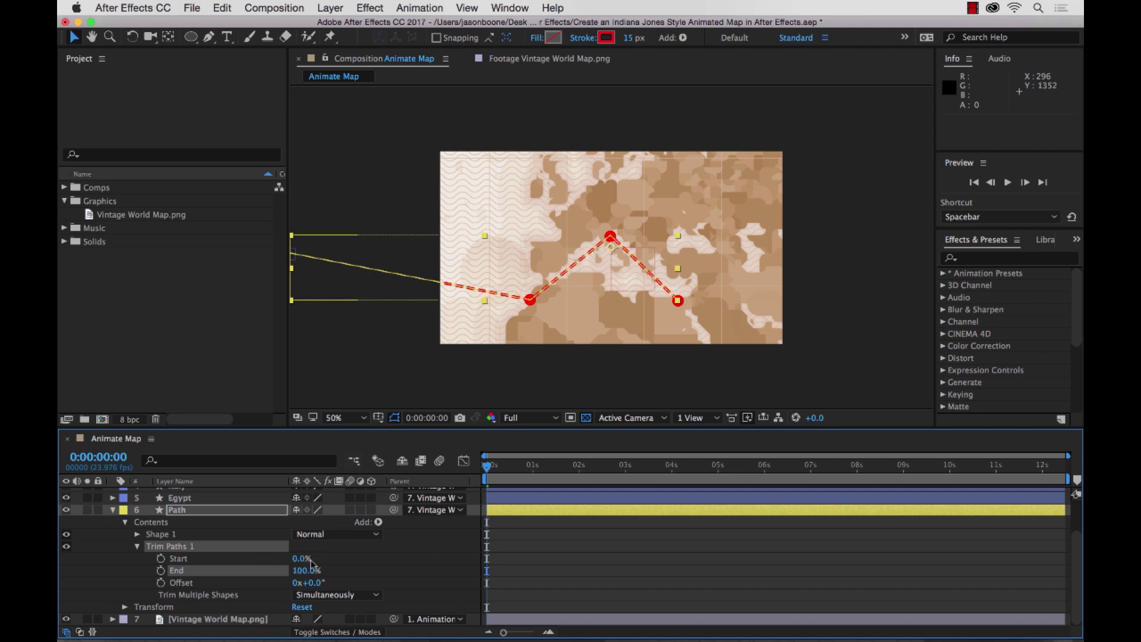
pyautogui.click(161, 571)
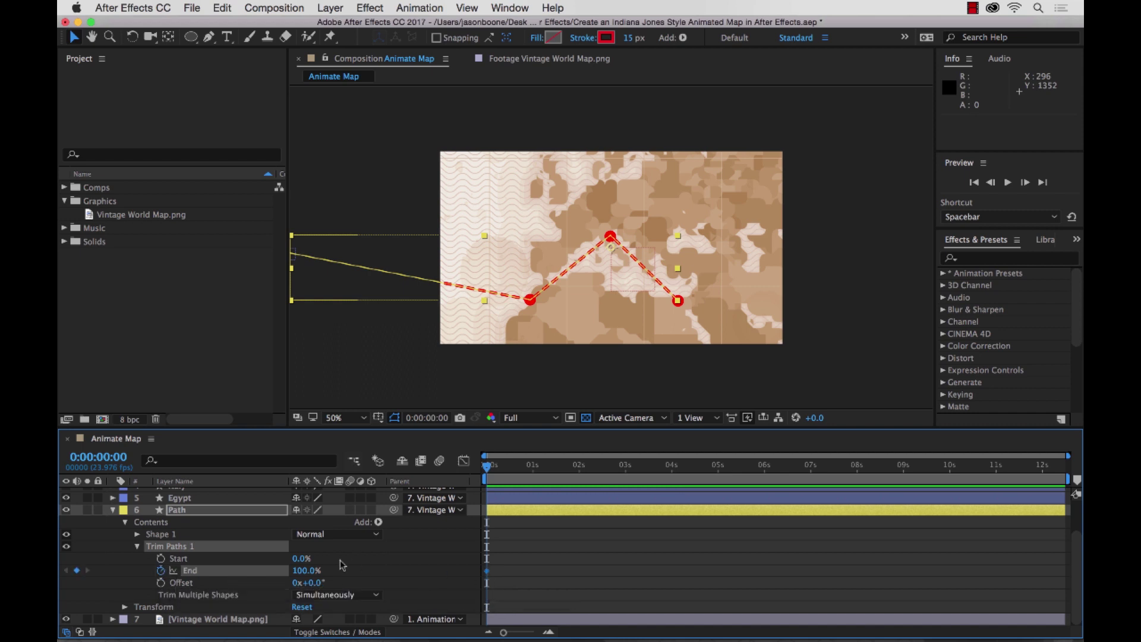
pyautogui.moveTo(487, 573); pyautogui.dragTo(587, 571)
pyautogui.click(304, 572)
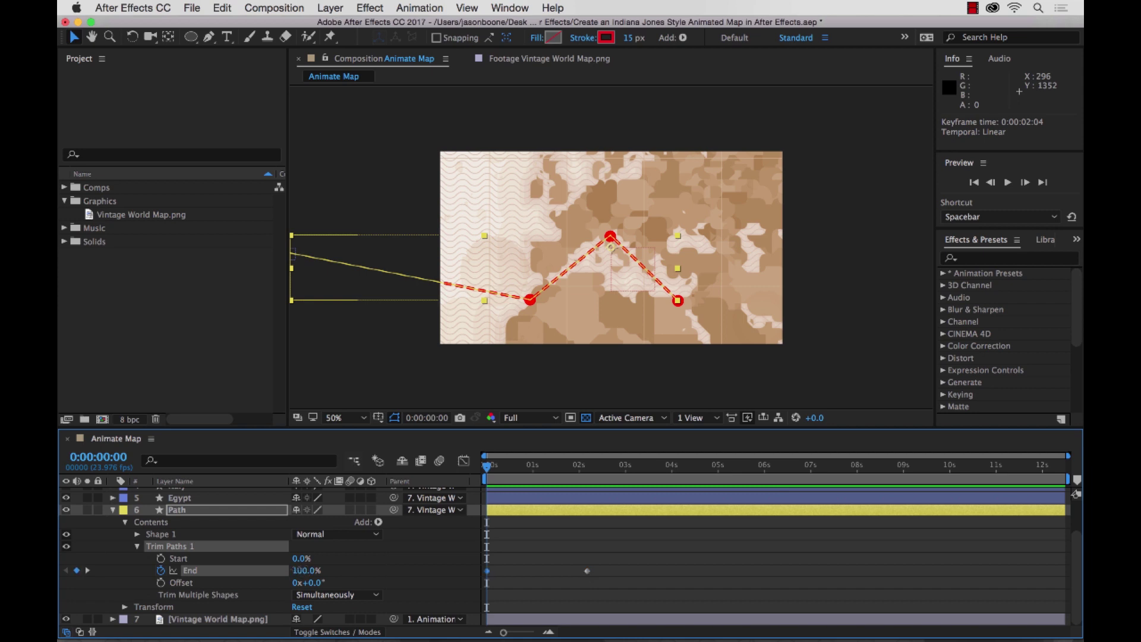
pyautogui.write('0')
pyautogui.press('Return')
pyautogui.click(551, 545)
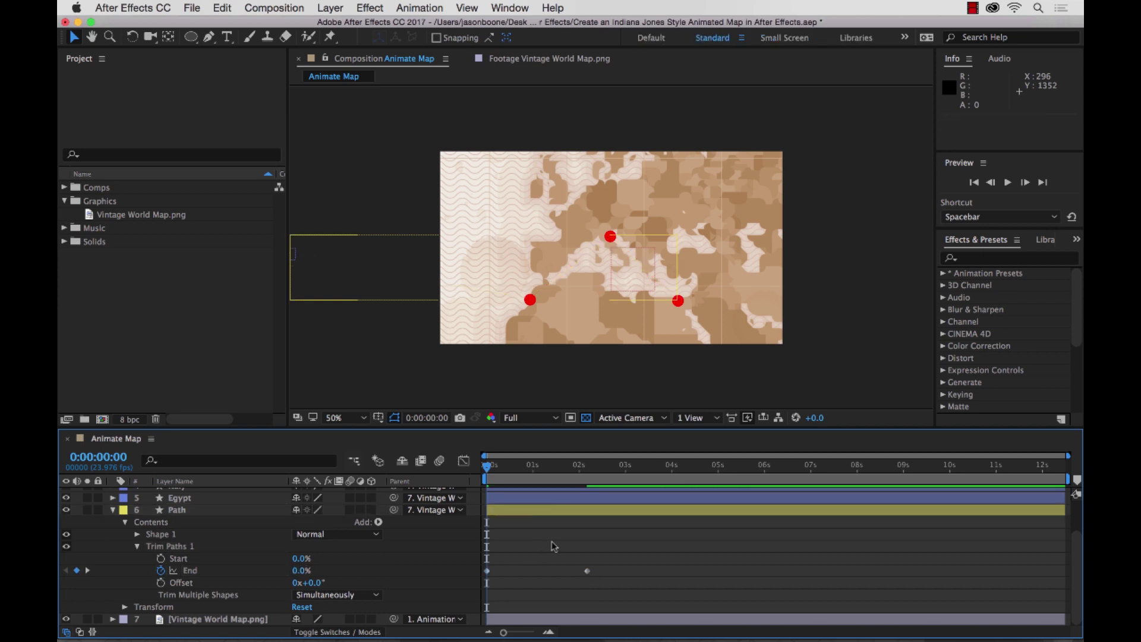
# - Preview the path's draw-on animation and move the final Trim Paths End keyframe to 0:00:10:04
pyautogui.moveTo(488, 465); pyautogui.dragTo(560, 459)
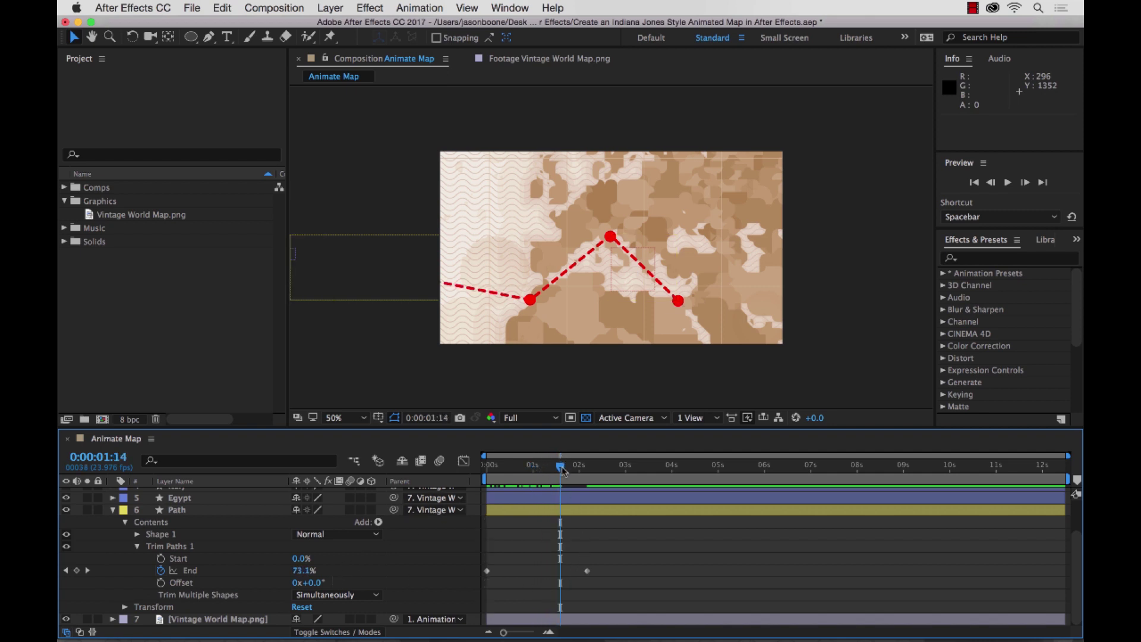
pyautogui.click(587, 571)
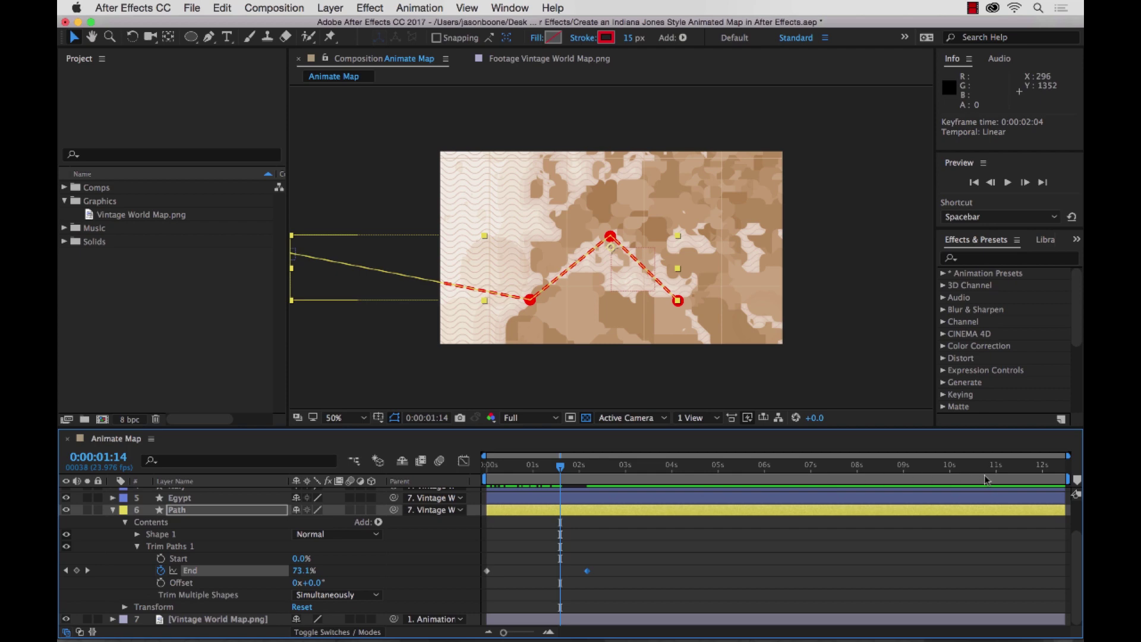
pyautogui.click(530, 469)
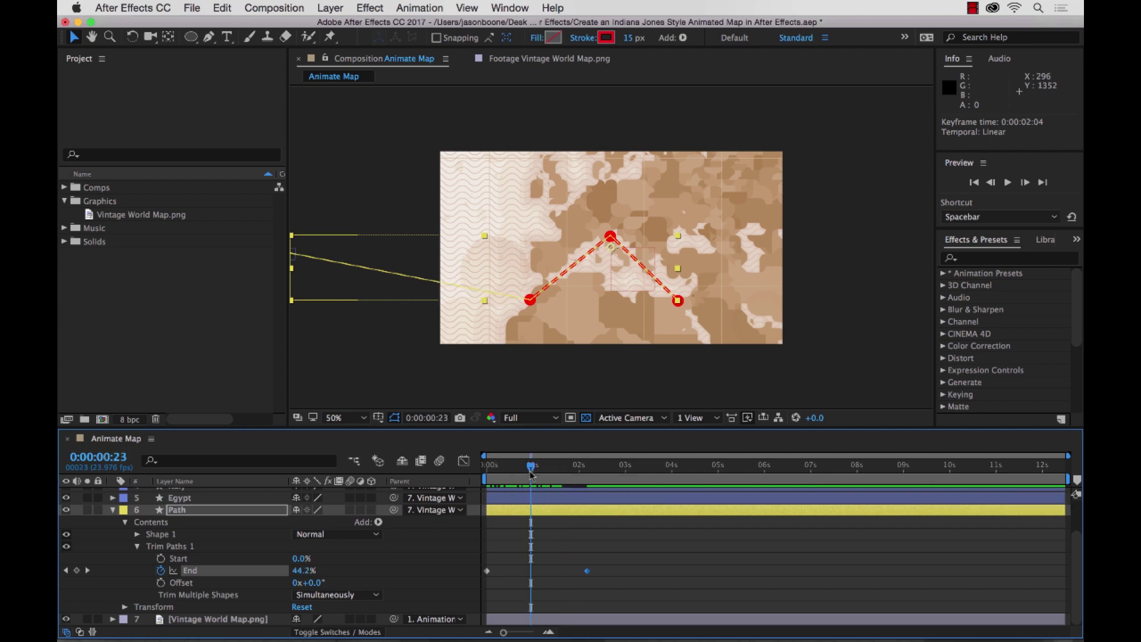
pyautogui.press('pagedown')
pyautogui.press('space')
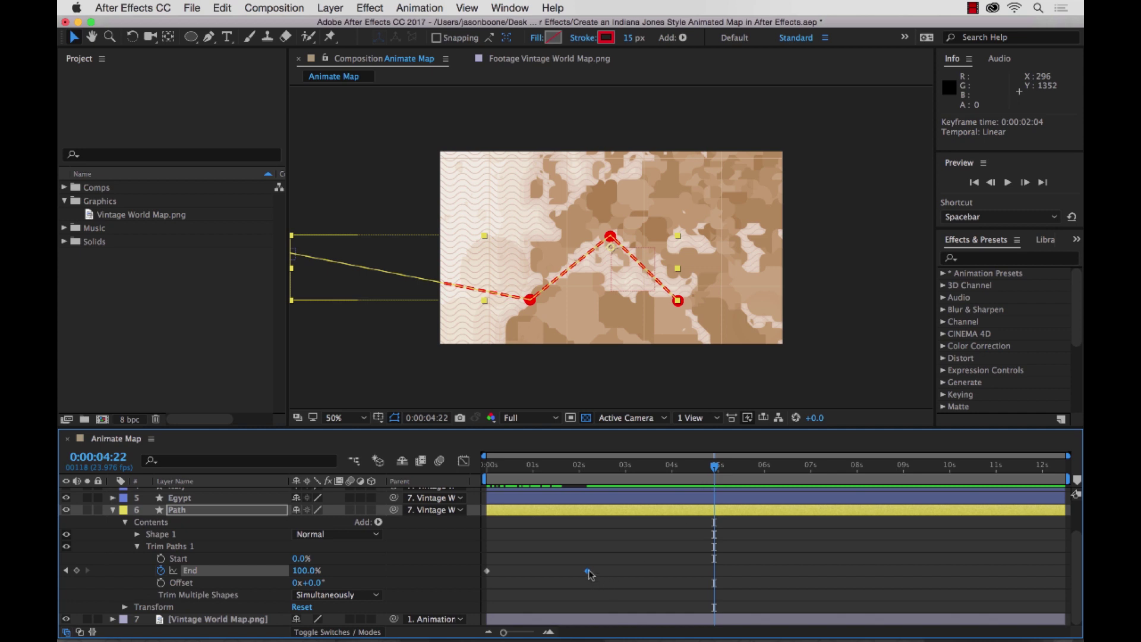
pyautogui.moveTo(621, 570); pyautogui.dragTo(962, 568)
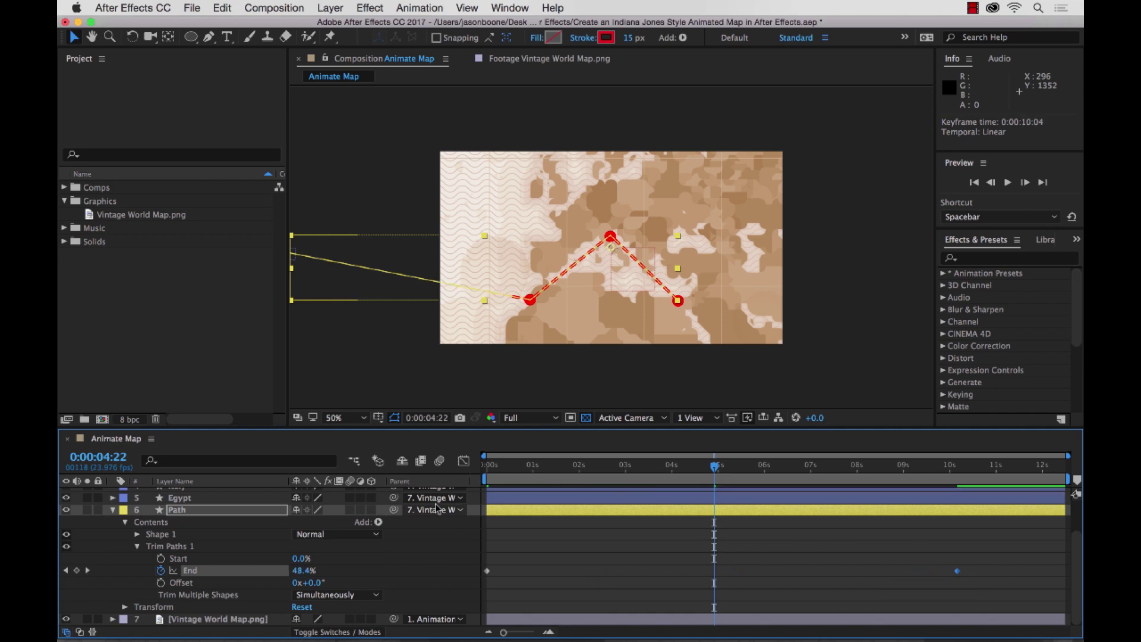
# - Reset the Animation Controls layer's transform to its default values
pyautogui.scroll(3, 183, 523)
pyautogui.click(112, 493)
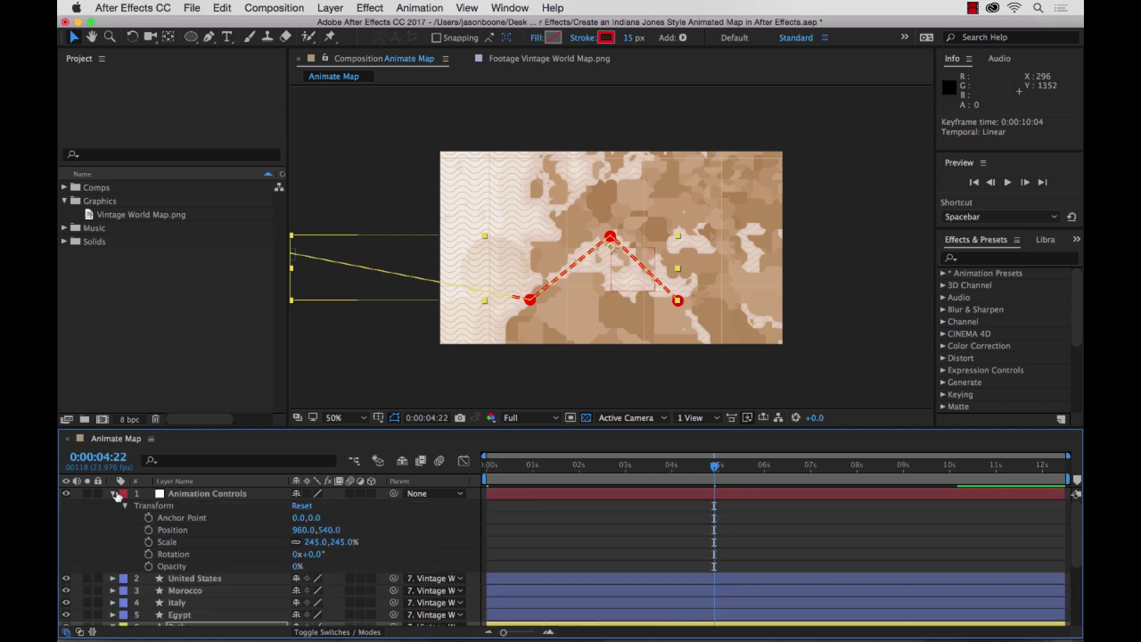
pyautogui.click(301, 505)
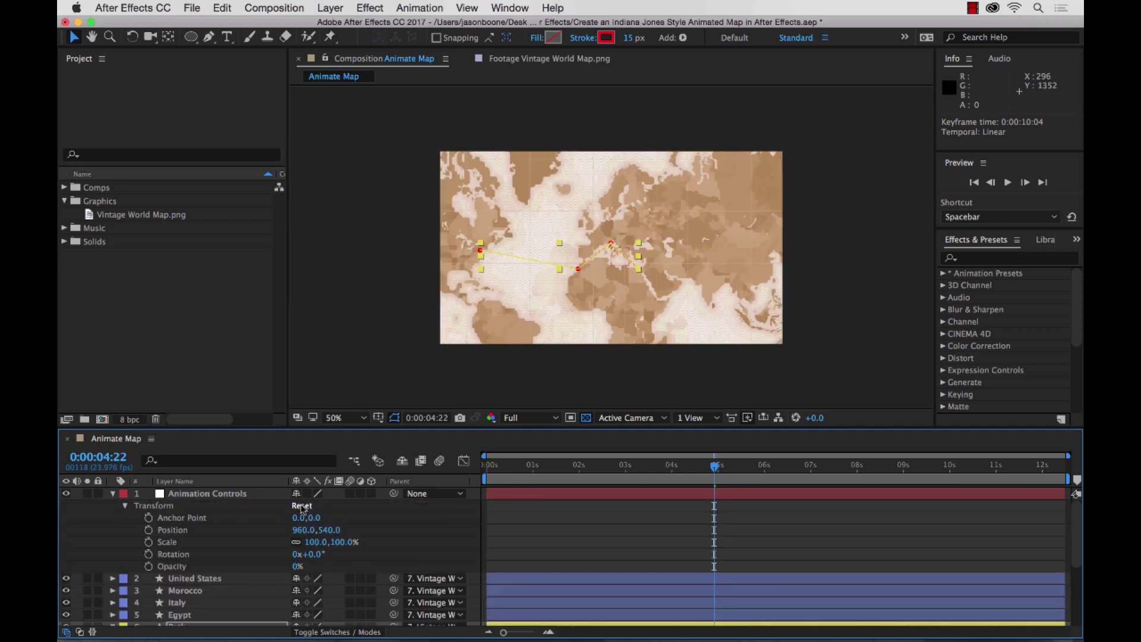
# - Scrub through the composition to 0:00:08:19 to review the dashed path drawing on between the location markers
pyautogui.click(113, 494)
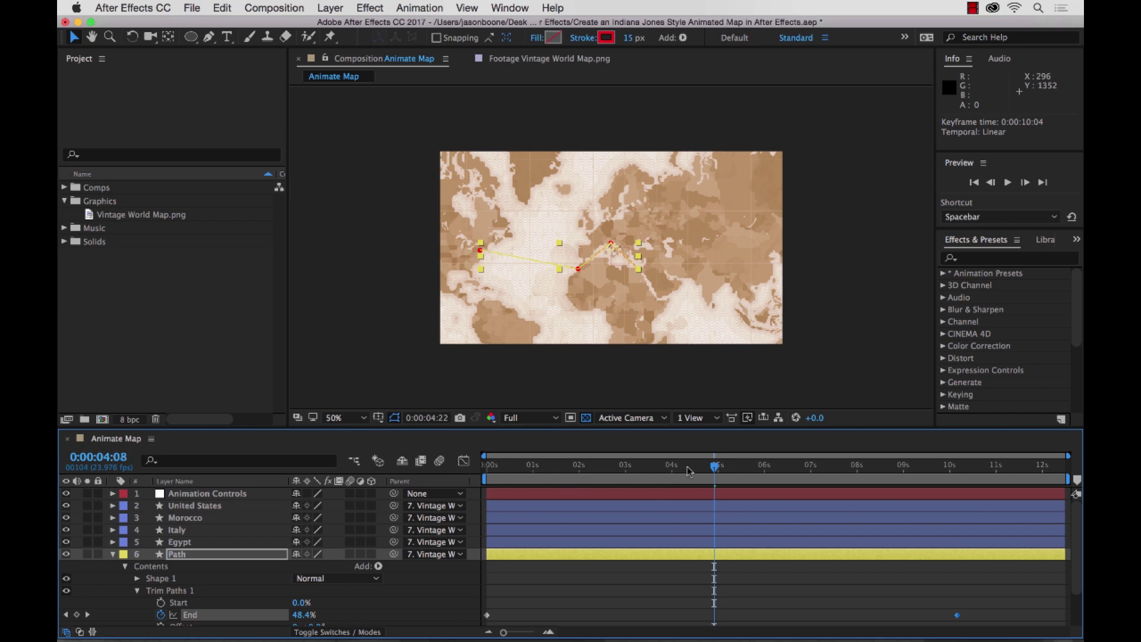
pyautogui.moveTo(687, 466); pyautogui.dragTo(656, 467)
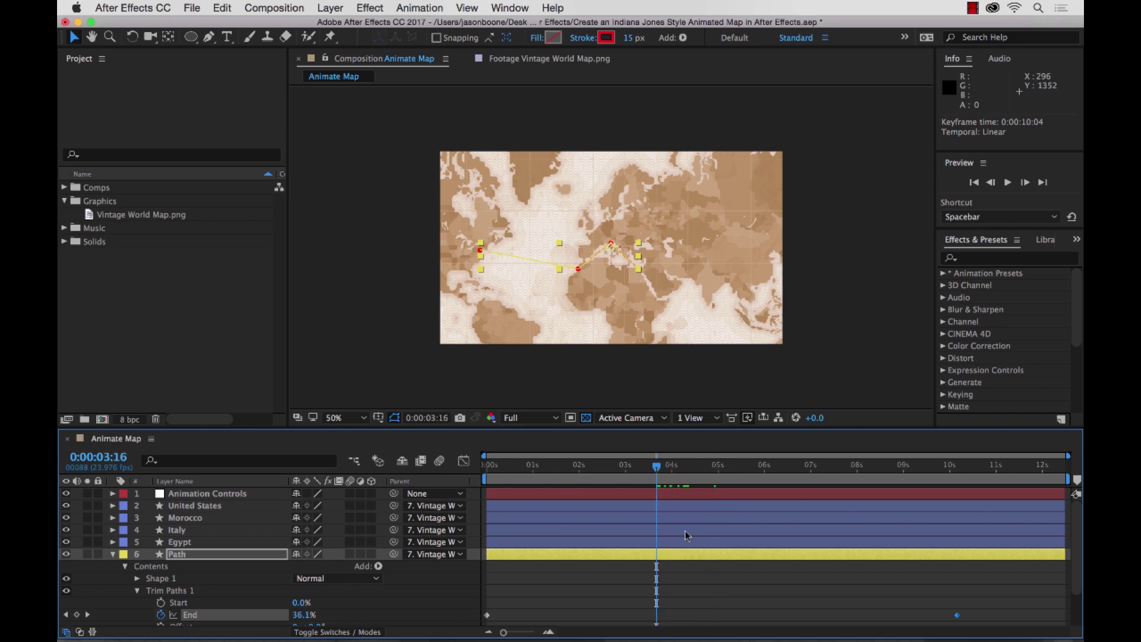
pyautogui.click(735, 596)
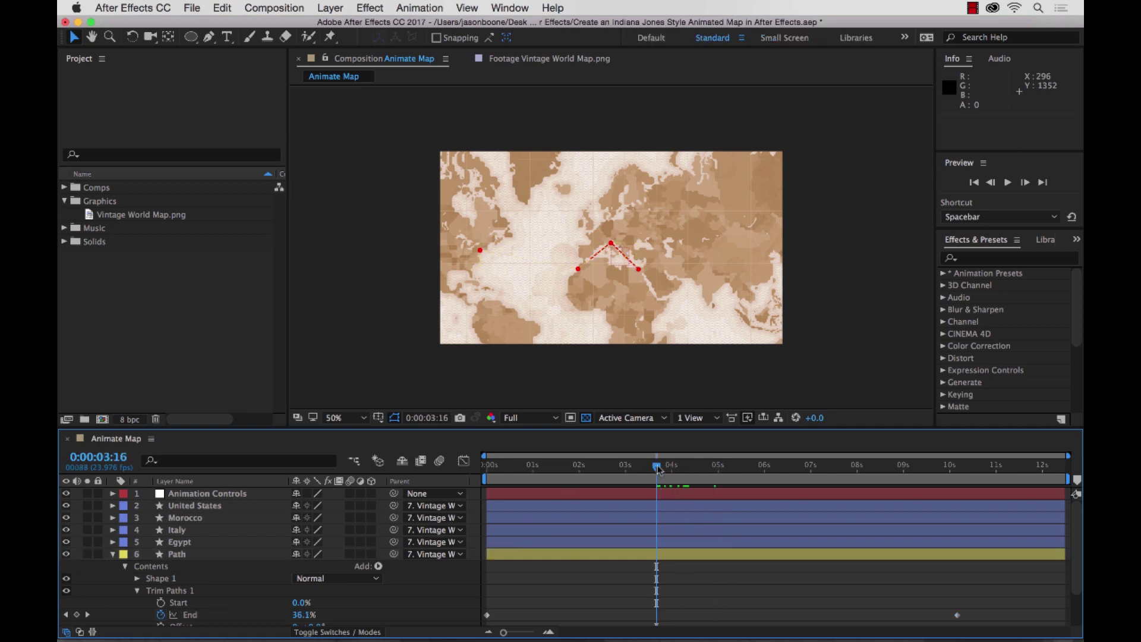
pyautogui.moveTo(659, 469); pyautogui.dragTo(894, 469)
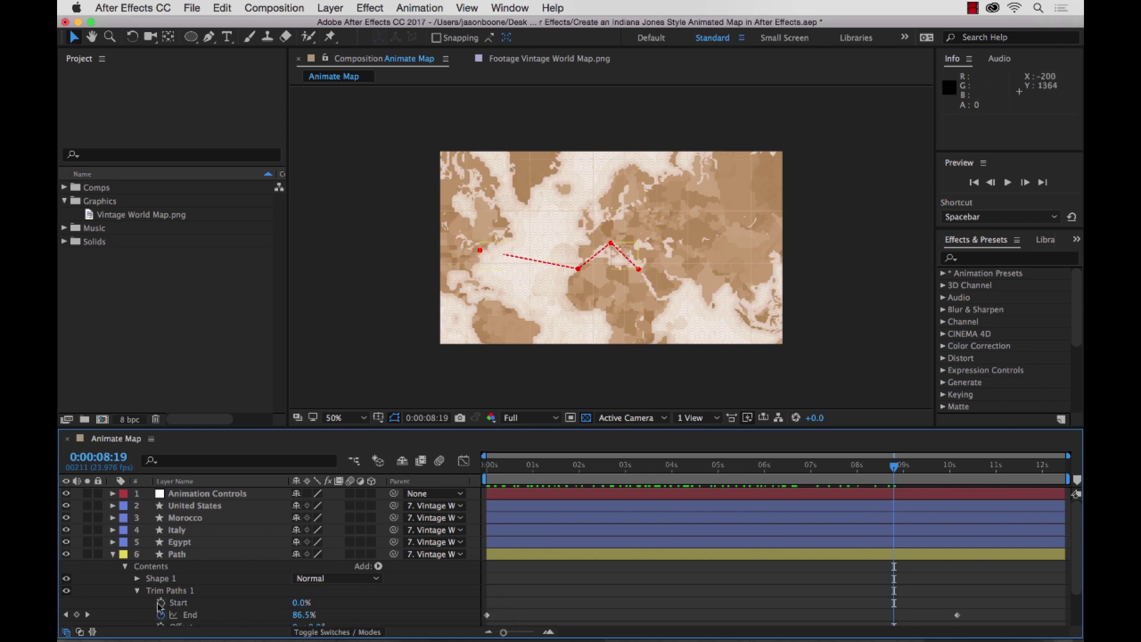
# - Collapse the Path layer's open property groups and return to the start of the composition
pyautogui.click(137, 591)
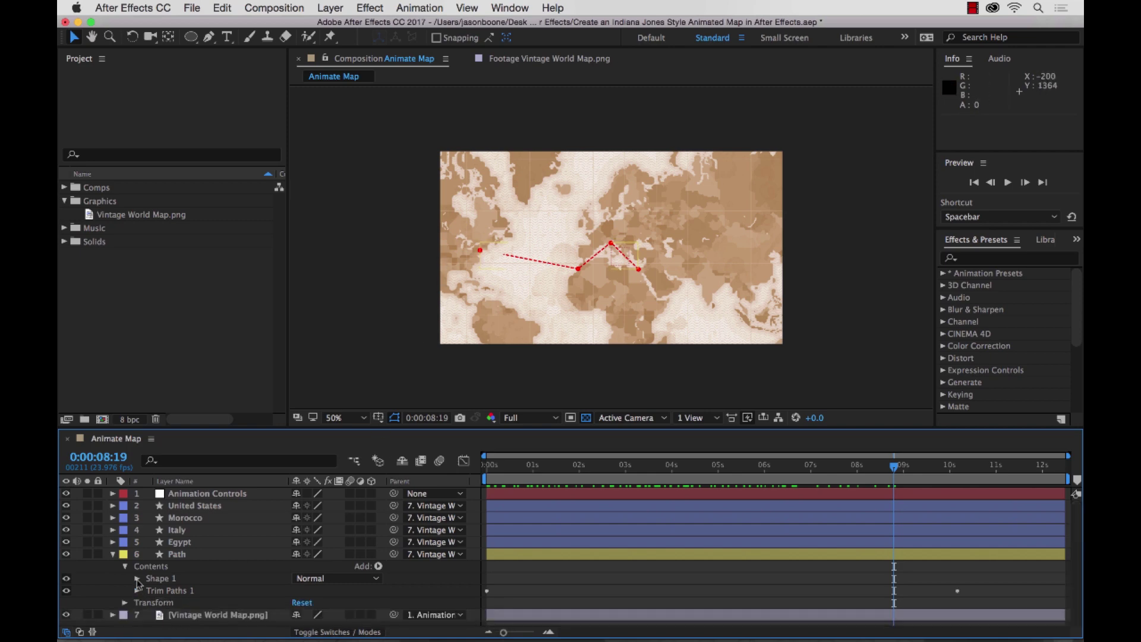
pyautogui.click(137, 579)
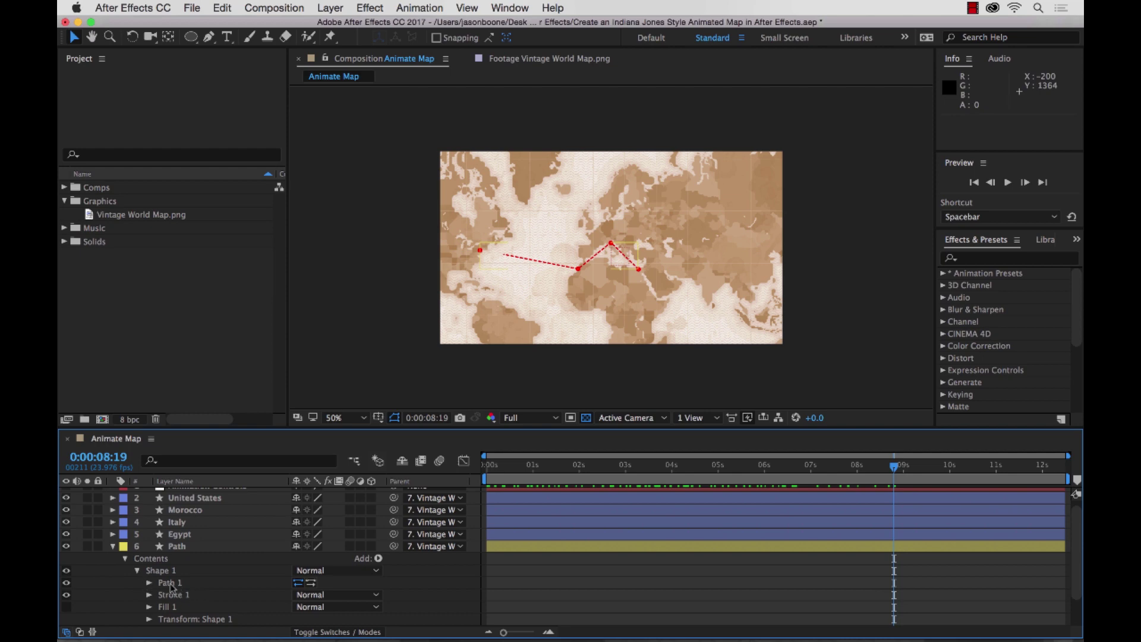
pyautogui.click(138, 571)
pyautogui.click(126, 567)
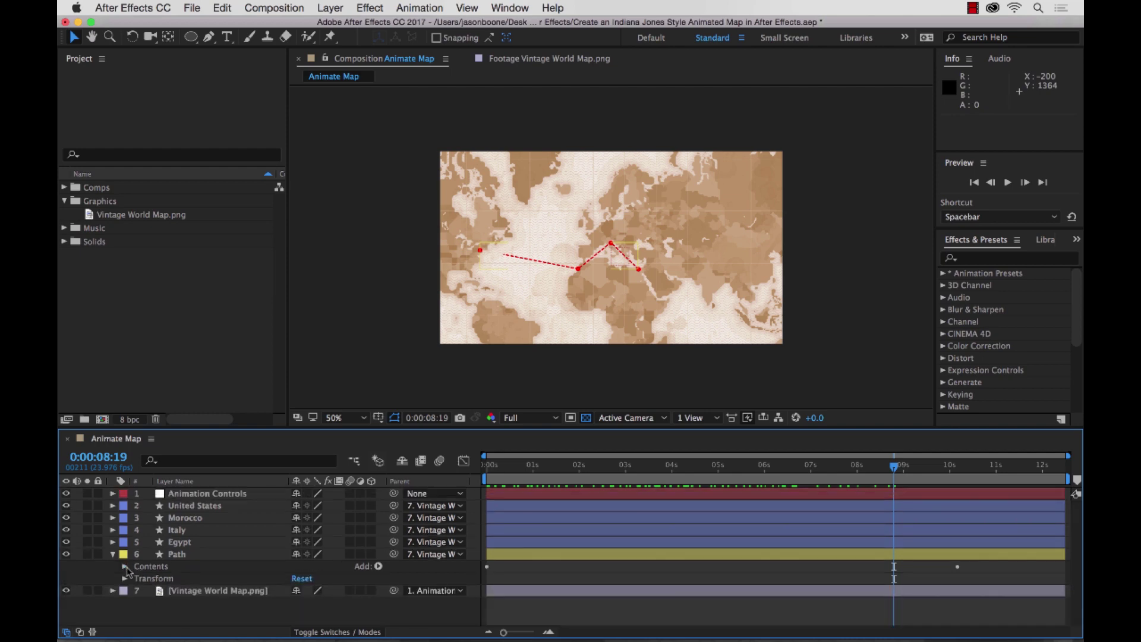
pyautogui.moveTo(893, 466)
pyautogui.mouseDown()
pyautogui.moveTo(483, 473)
pyautogui.moveTo(664, 467)
pyautogui.moveTo(855, 487)
pyautogui.moveTo(863, 483)
pyautogui.moveTo(732, 471)
pyautogui.moveTo(486, 468)
pyautogui.mouseUp()
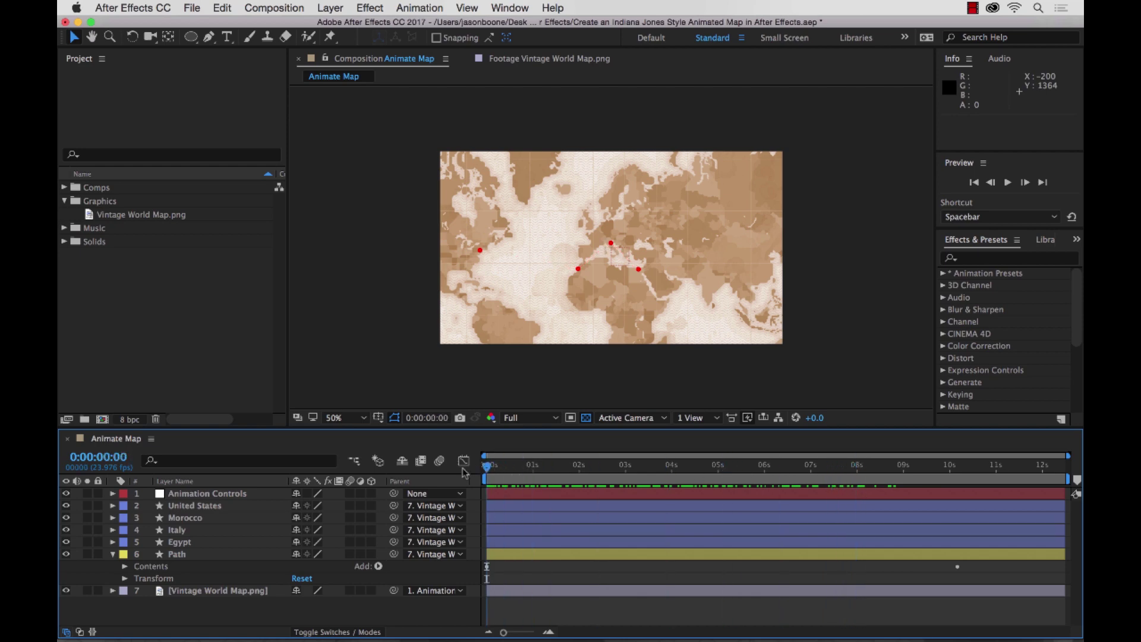
pyautogui.click(114, 555)
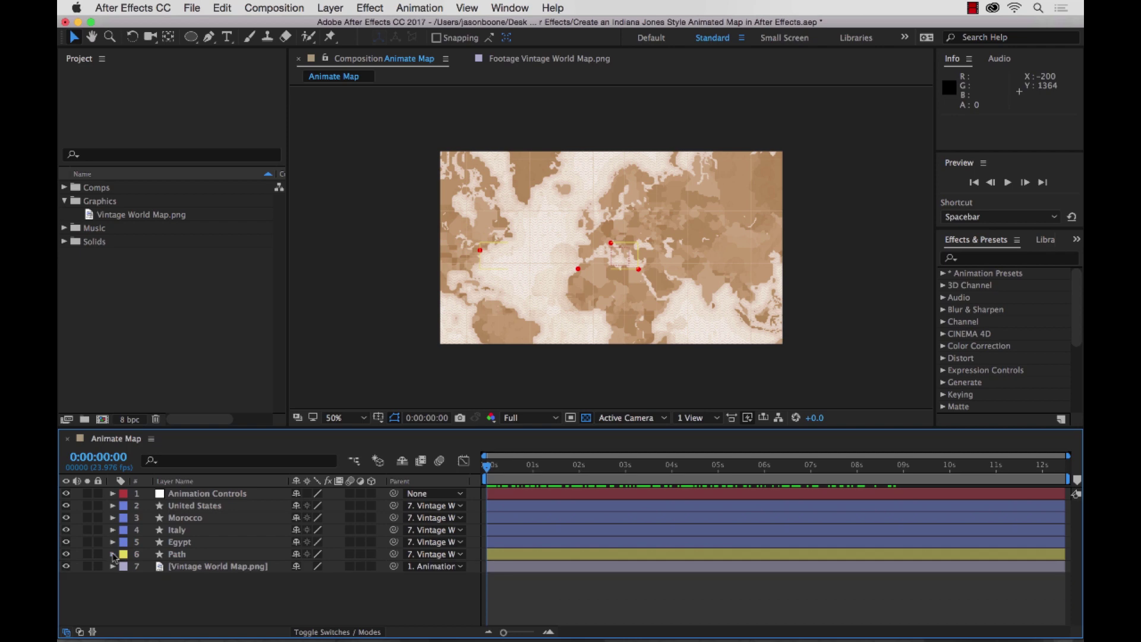
# - Set the Animation Controls layer's scale to 300% and keyframe its position at 916, 371 at the start of the composition
pyautogui.click(202, 495)
pyautogui.click(113, 495)
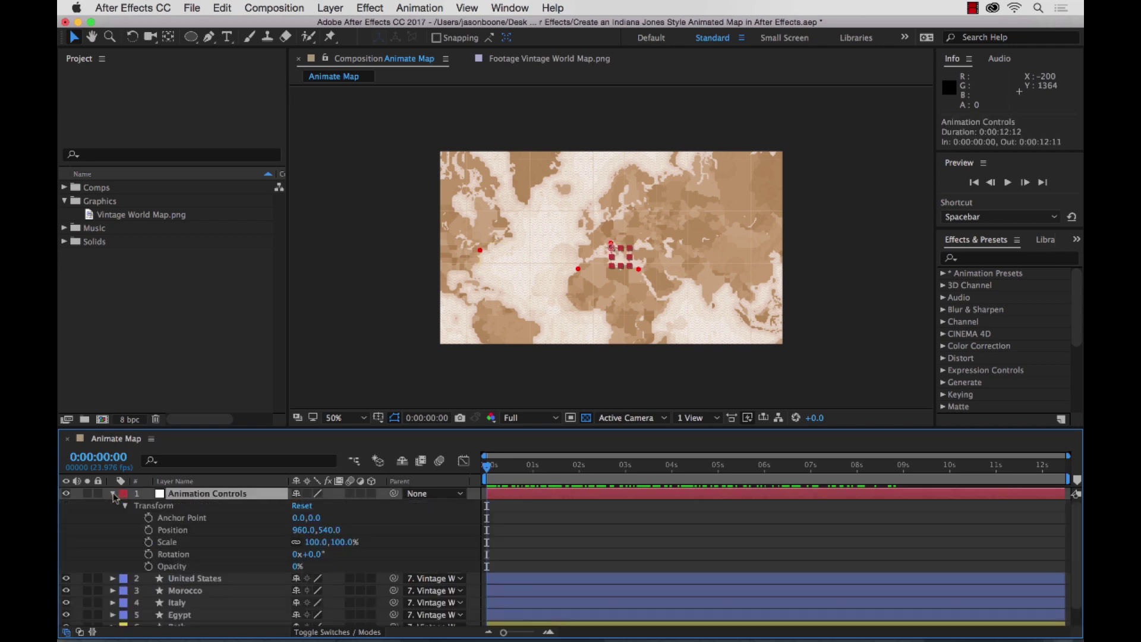
pyautogui.click(315, 542)
pyautogui.press('Return')
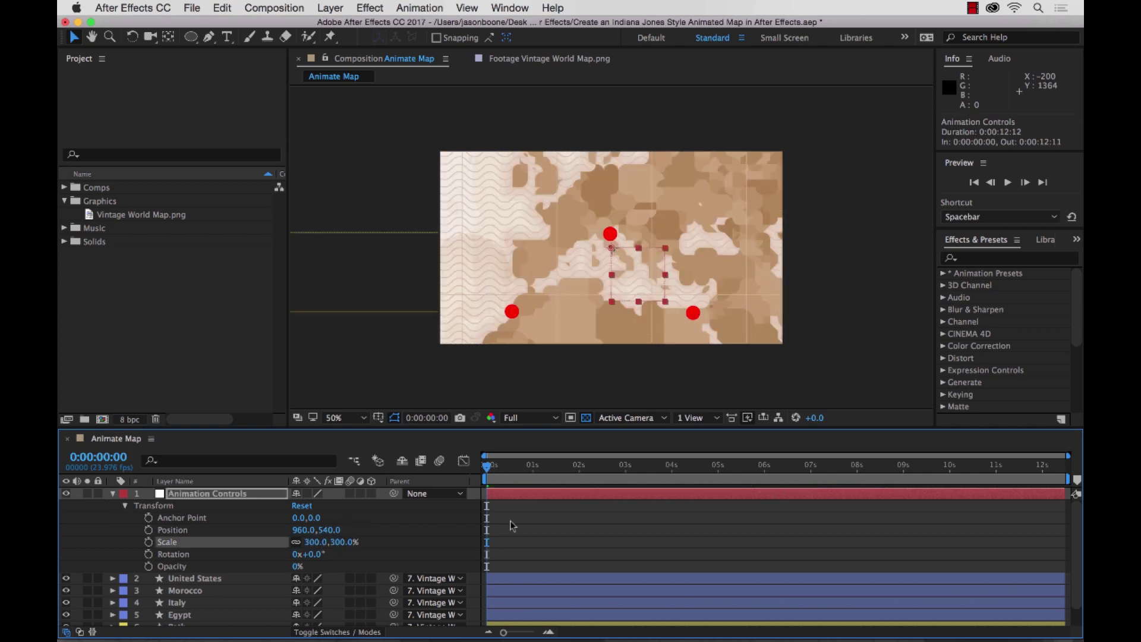
pyautogui.moveTo(309, 530); pyautogui.dragTo(286, 530)
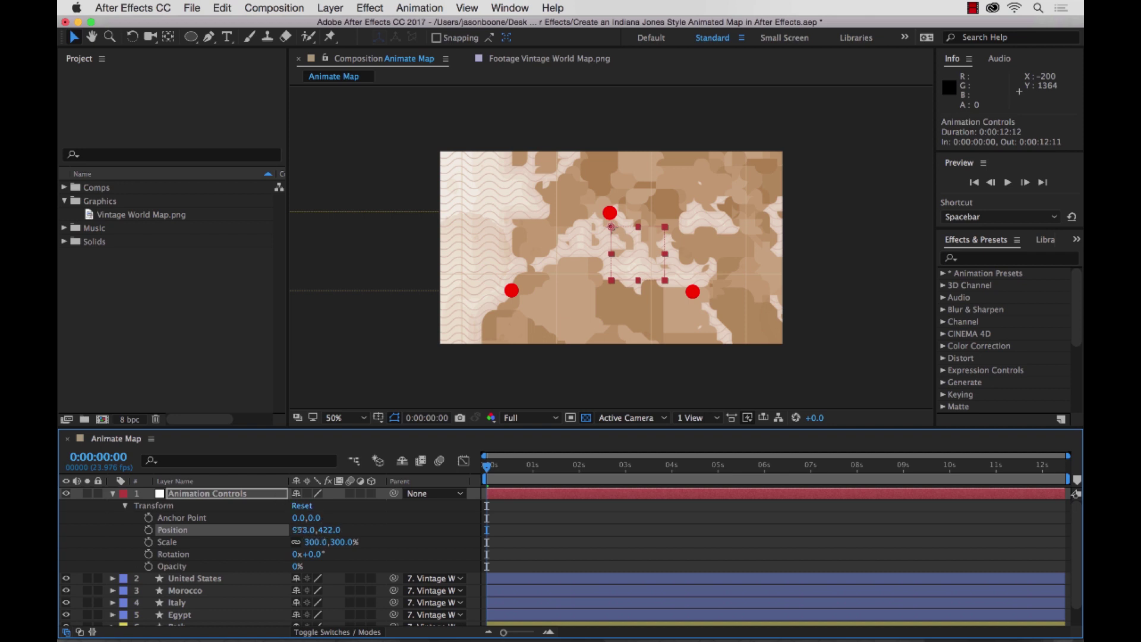
pyautogui.moveTo(294, 530)
pyautogui.mouseDown()
pyautogui.moveTo(279, 530)
pyautogui.moveTo(312, 529)
pyautogui.moveTo(269, 526)
pyautogui.moveTo(295, 519)
pyautogui.mouseUp()
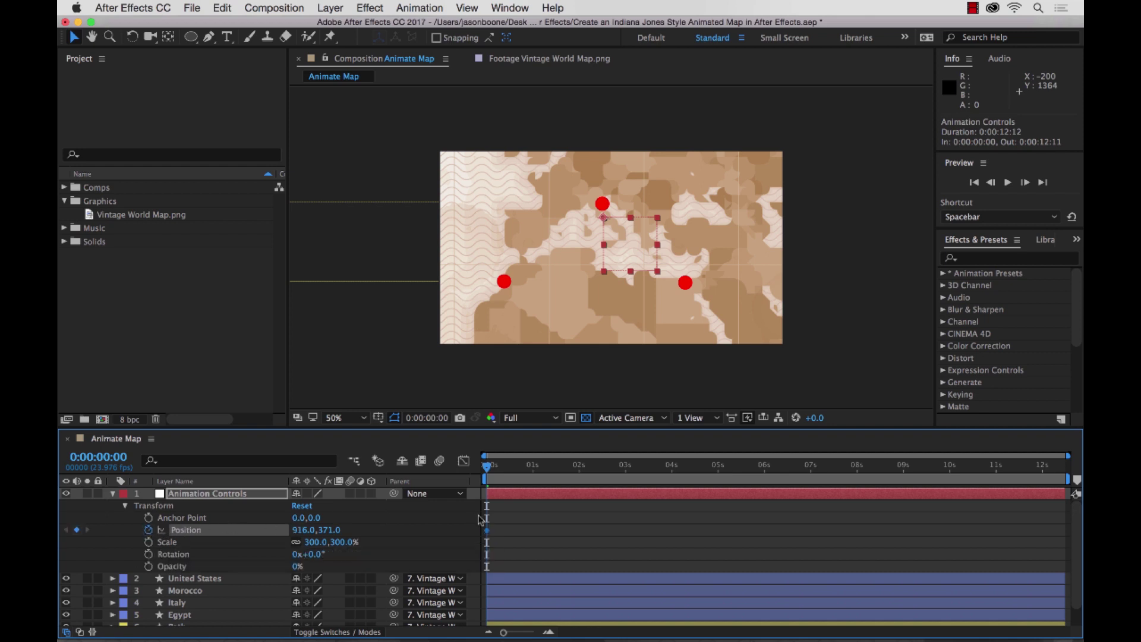
# - Keyframe the Animation Controls layer's position to 3110, 371 at 0:00:10:01, bringing the United States marker into view
pyautogui.moveTo(497, 473); pyautogui.dragTo(964, 468)
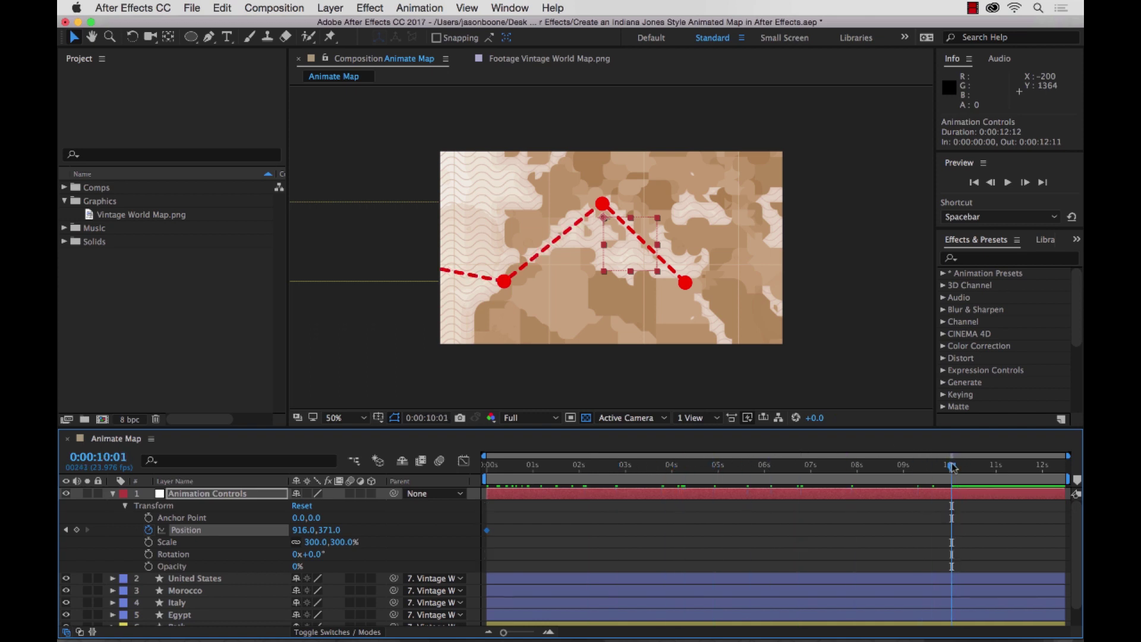
pyautogui.moveTo(300, 530); pyautogui.dragTo(1082, 564)
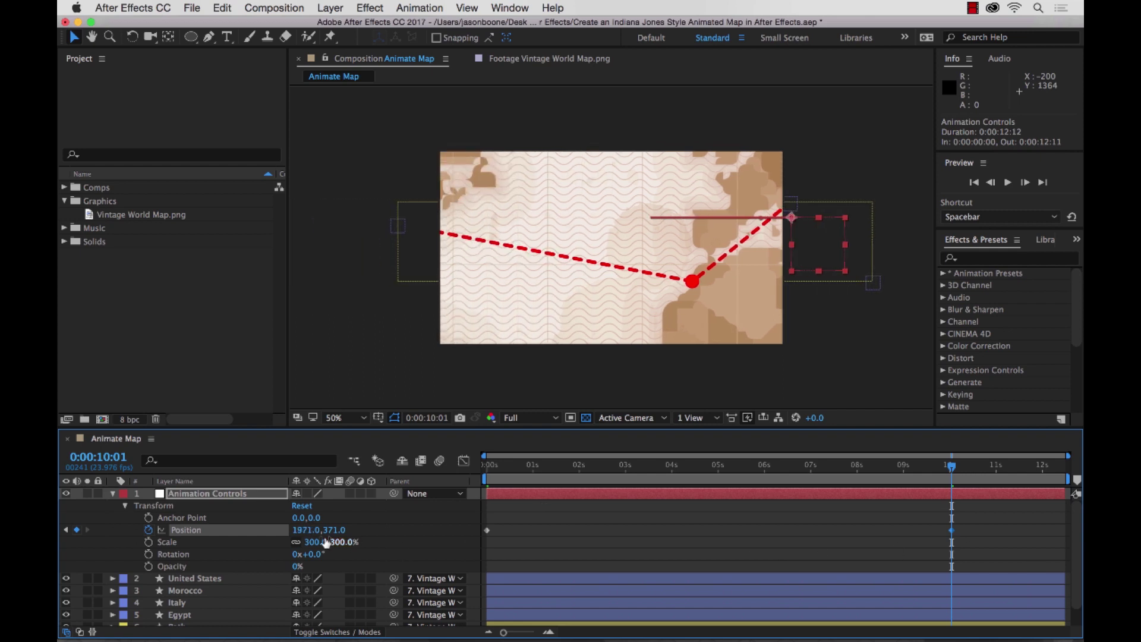
pyautogui.moveTo(300, 531); pyautogui.dragTo(978, 545)
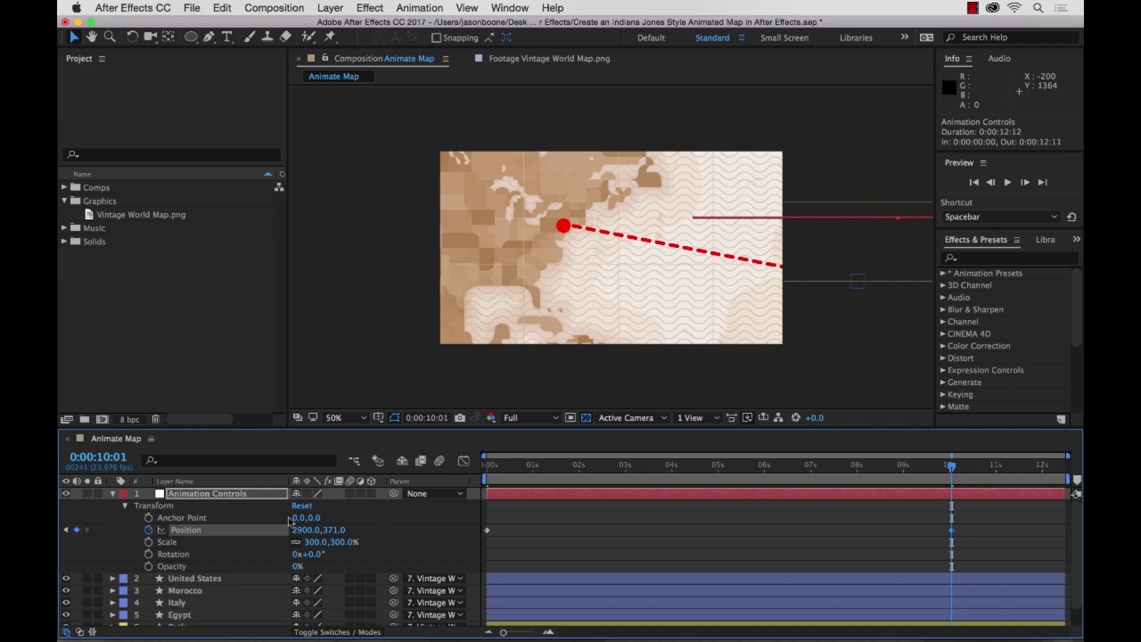
pyautogui.moveTo(321, 530); pyautogui.dragTo(447, 527)
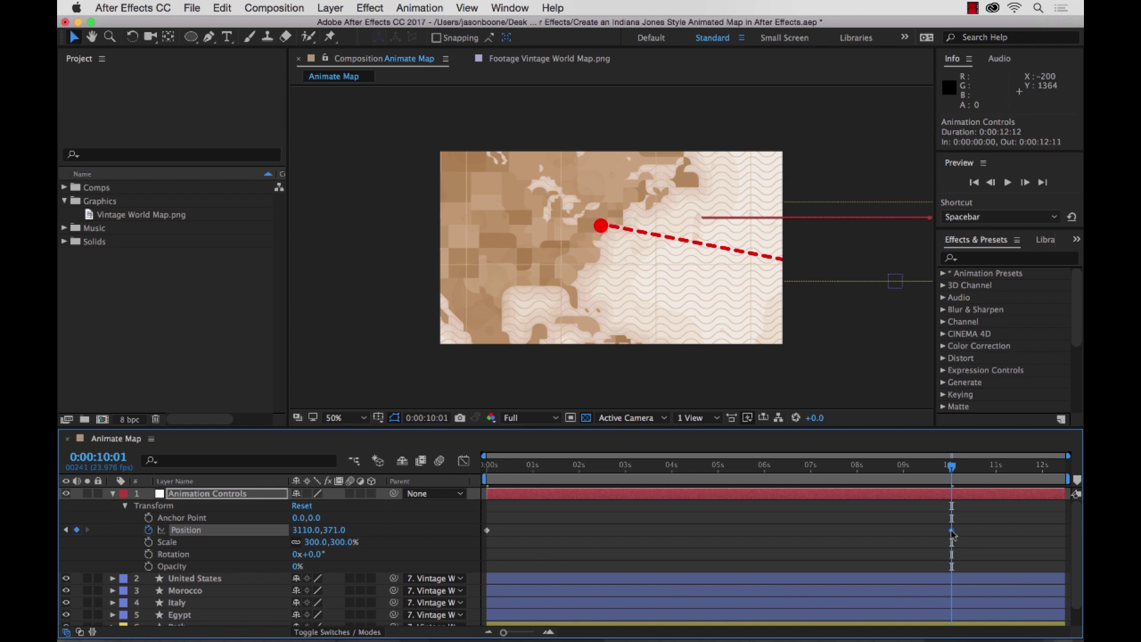
pyautogui.click(910, 523)
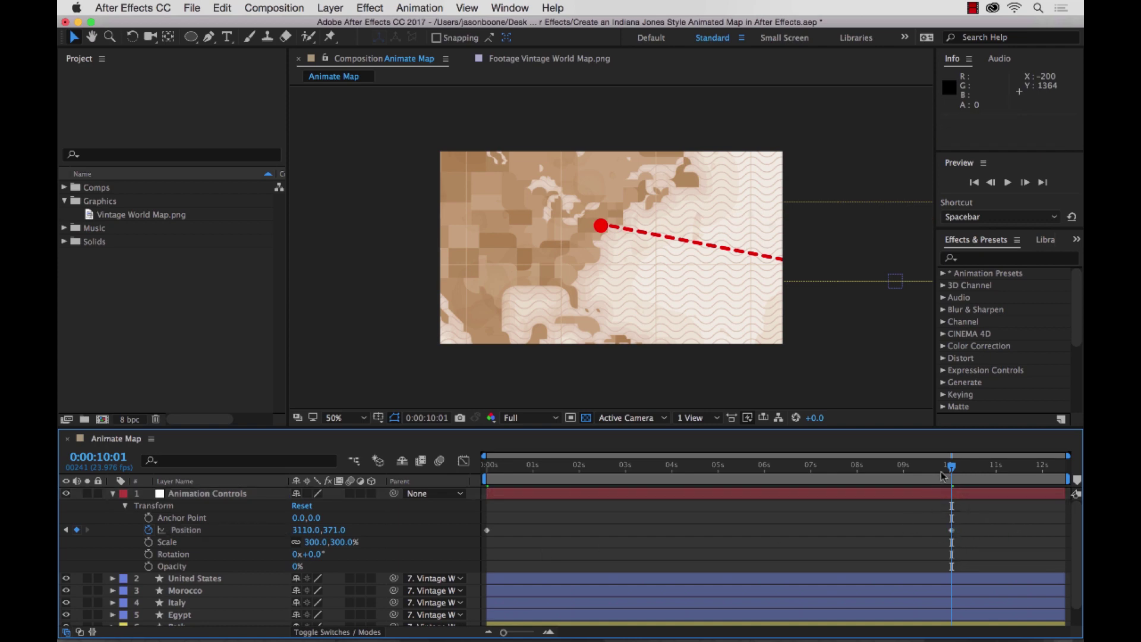
# - Preview the map's pan and apply Easy Ease In to the final Position keyframe of Animation Controls
pyautogui.moveTo(941, 474); pyautogui.dragTo(757, 464)
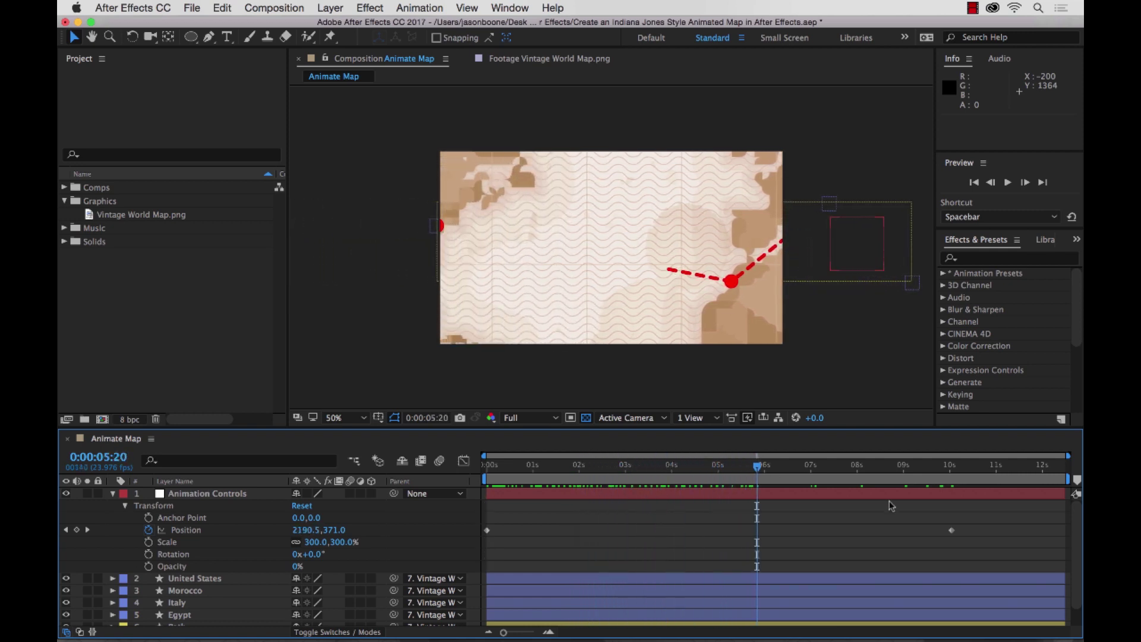
pyautogui.click(951, 530)
pyautogui.rightClick(951, 530)
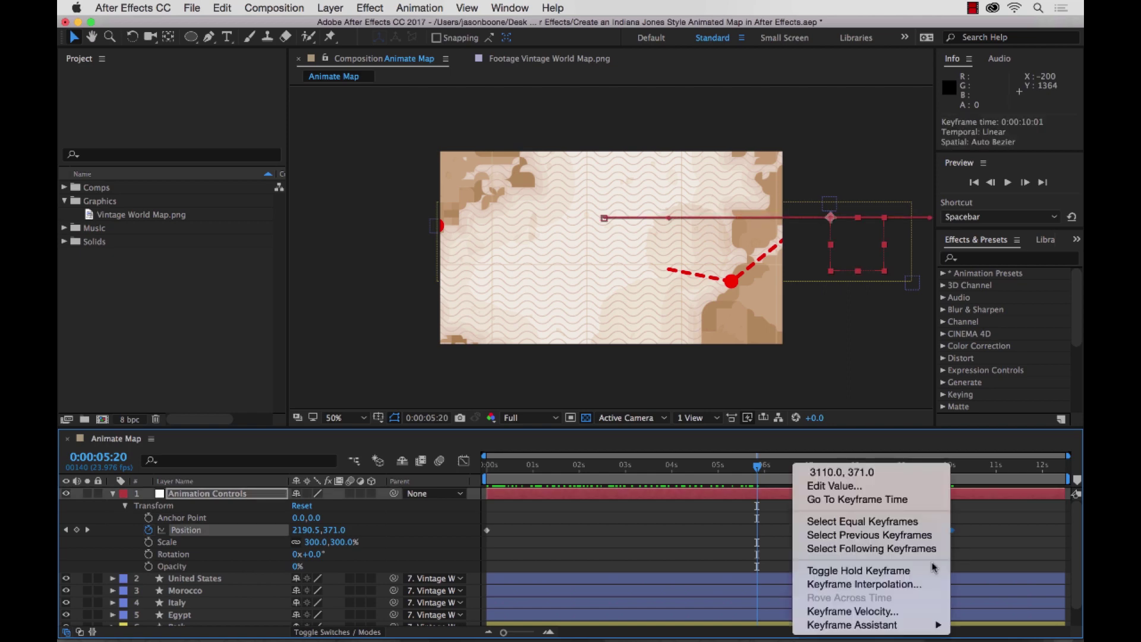
pyautogui.moveTo(852, 626)
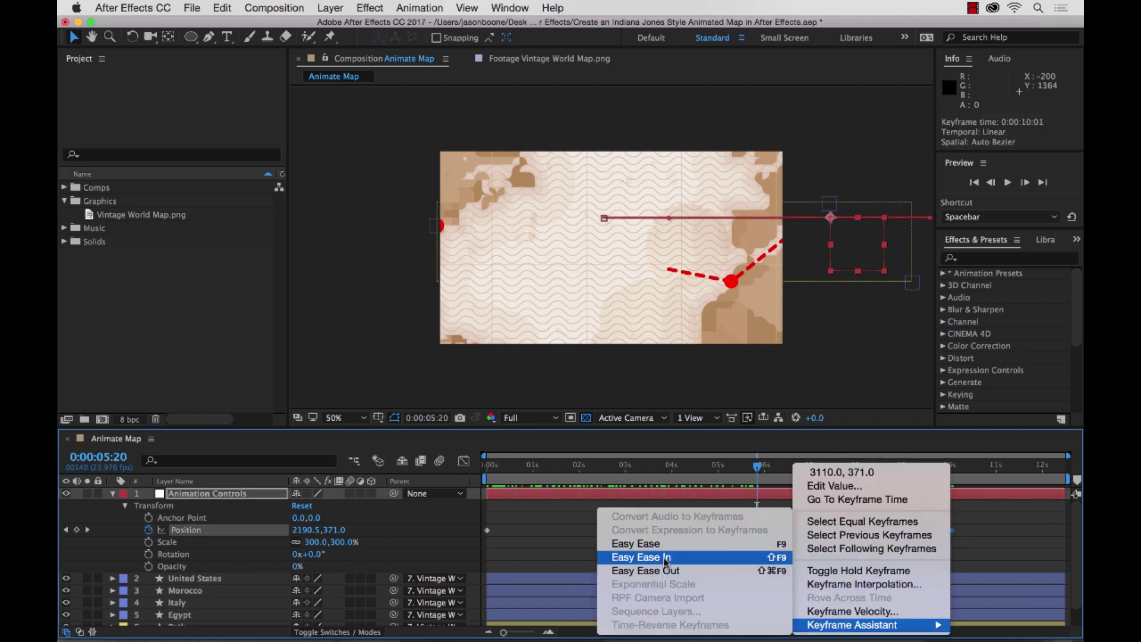
pyautogui.click(644, 556)
# - Try Easy Ease In on the first Position keyframe of Animation Controls and undo it
pyautogui.moveTo(687, 469); pyautogui.dragTo(475, 463)
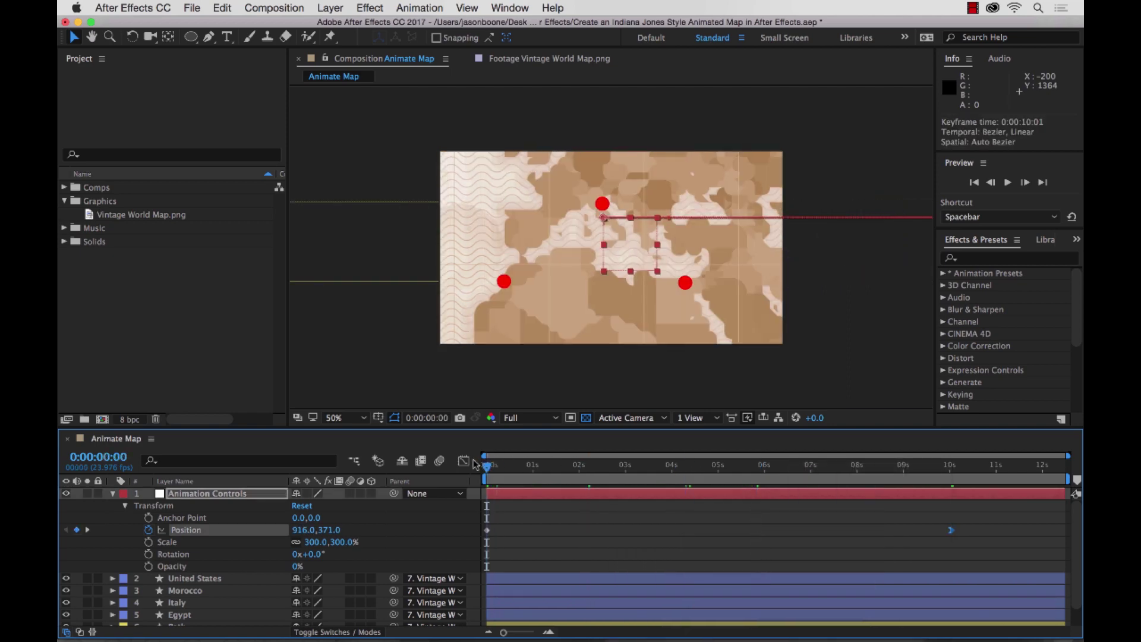
pyautogui.rightClick(487, 531)
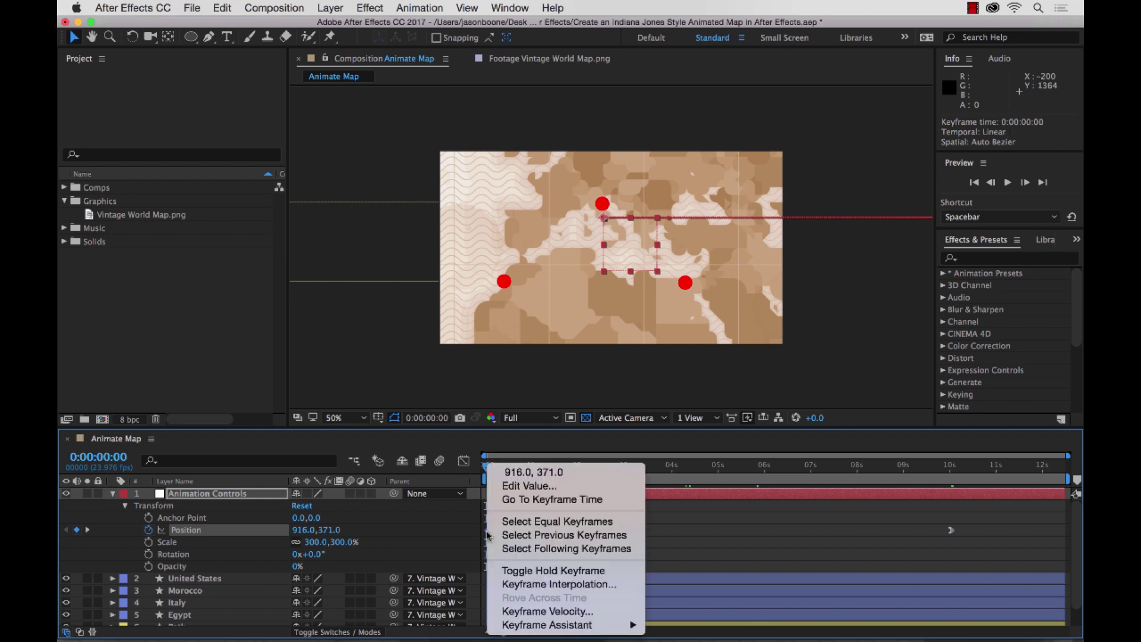
pyautogui.moveTo(539, 625)
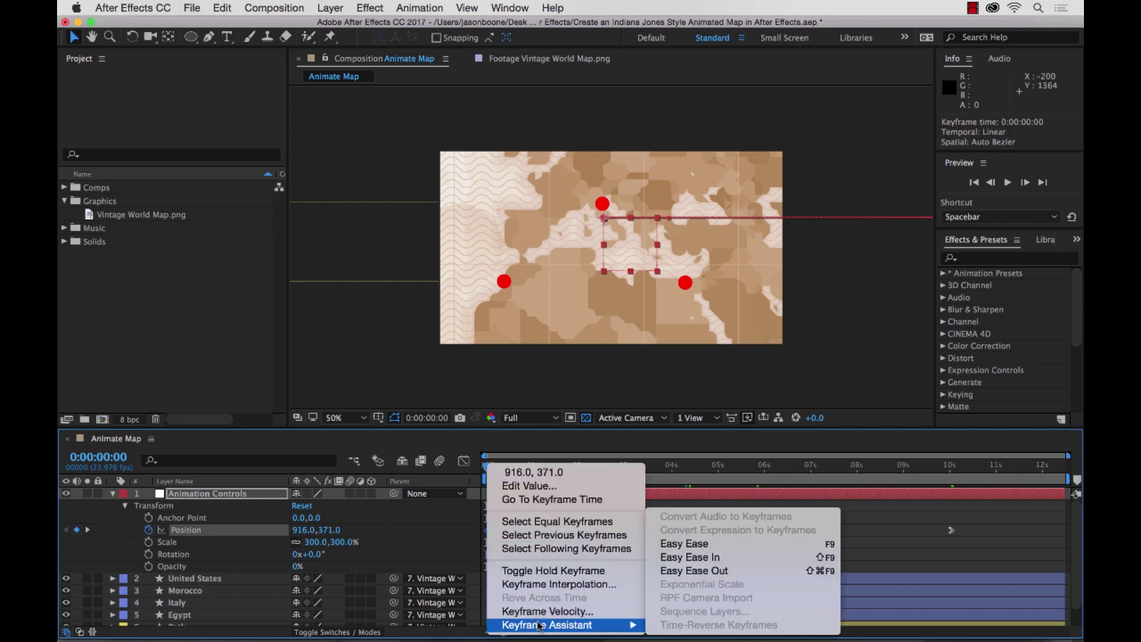
pyautogui.click(690, 557)
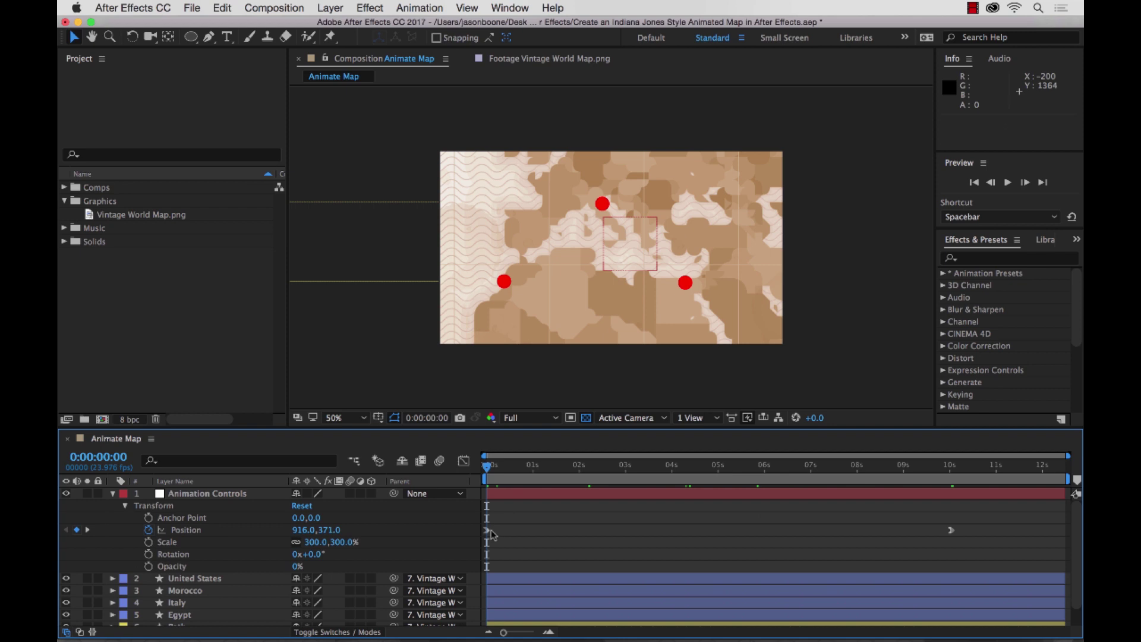
pyautogui.press('super+z')
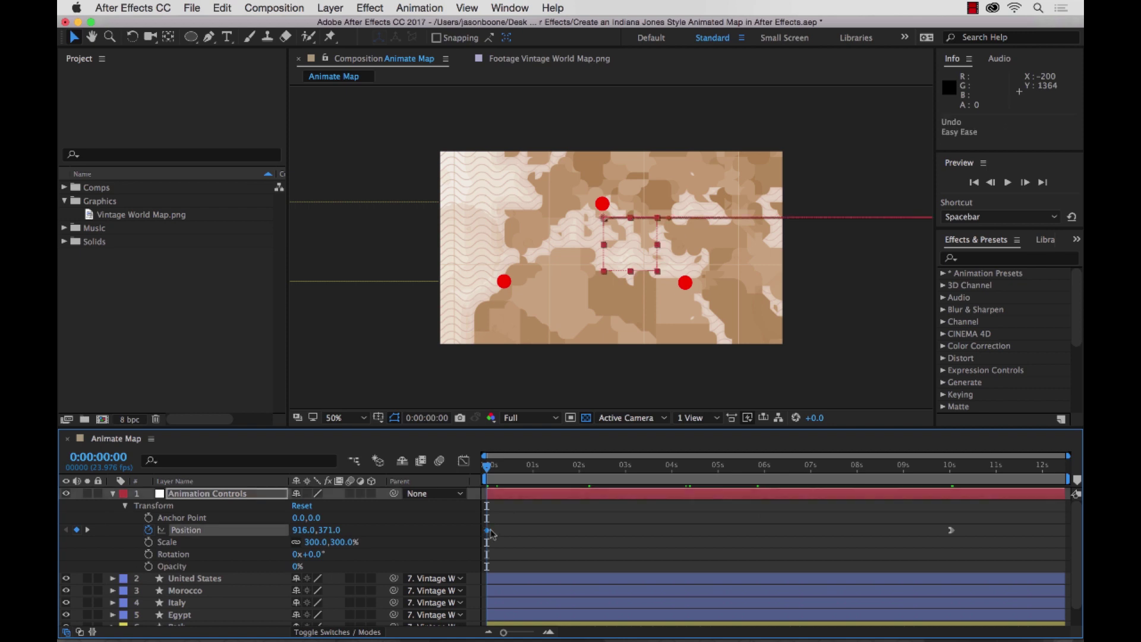
# - Apply Easy Ease Out to the Animation Controls layer's Position keyframe at the start of the composition
pyautogui.rightClick(490, 532)
pyautogui.click(488, 531)
pyautogui.rightClick(488, 530)
pyautogui.moveTo(533, 630)
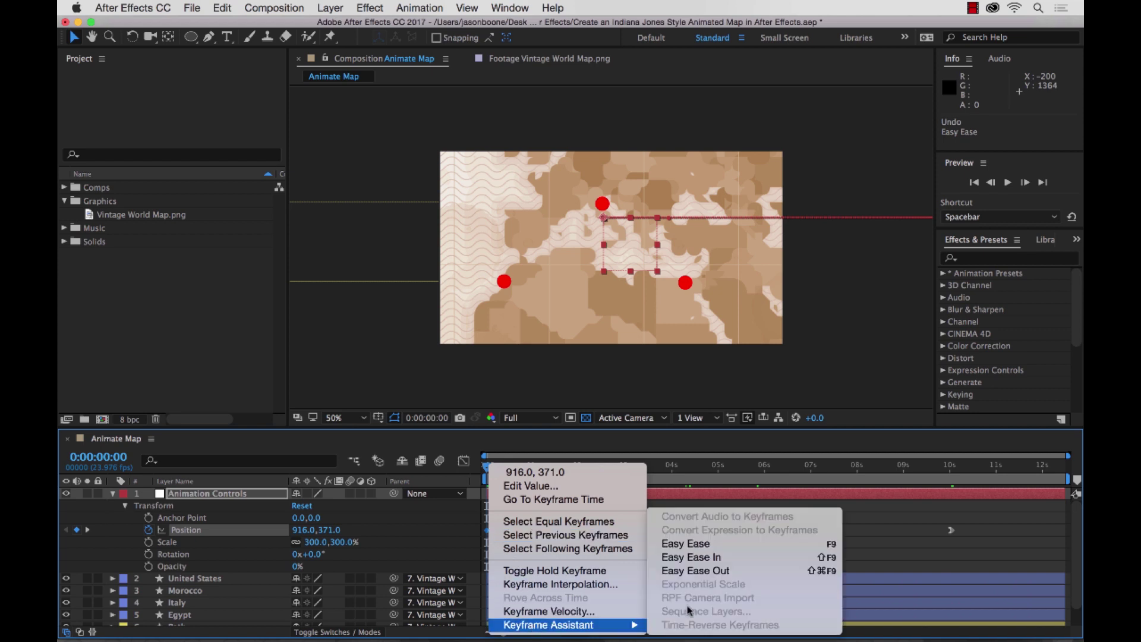
pyautogui.click(706, 572)
pyautogui.click(592, 554)
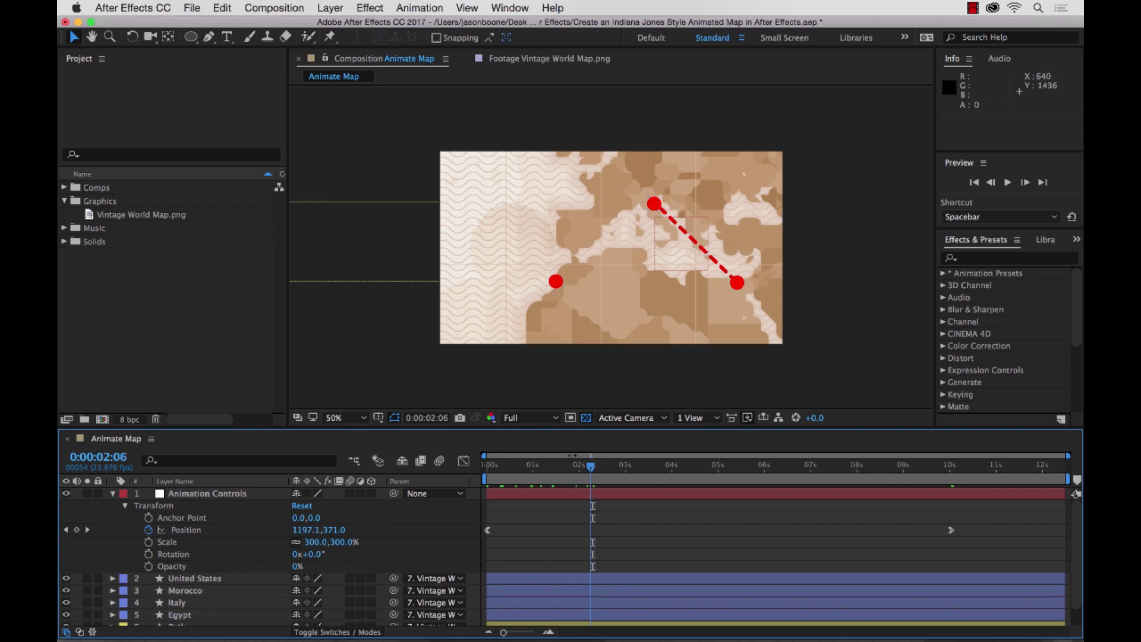
# - Keyframe the opacity of the United States, Morocco and Italy layers from 0% at 0:00:01:18 to 100% at 0:00:02:06
pyautogui.moveTo(573, 456)
pyautogui.mouseDown()
pyautogui.moveTo(633, 464)
pyautogui.moveTo(590, 464)
pyautogui.mouseUp()
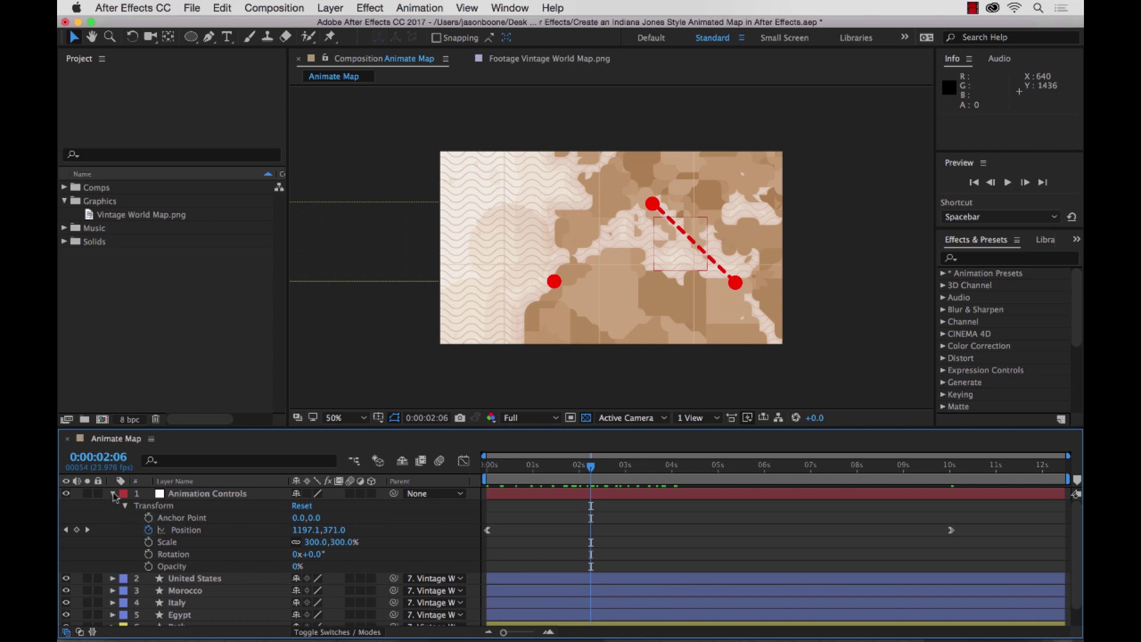
pyautogui.click(113, 494)
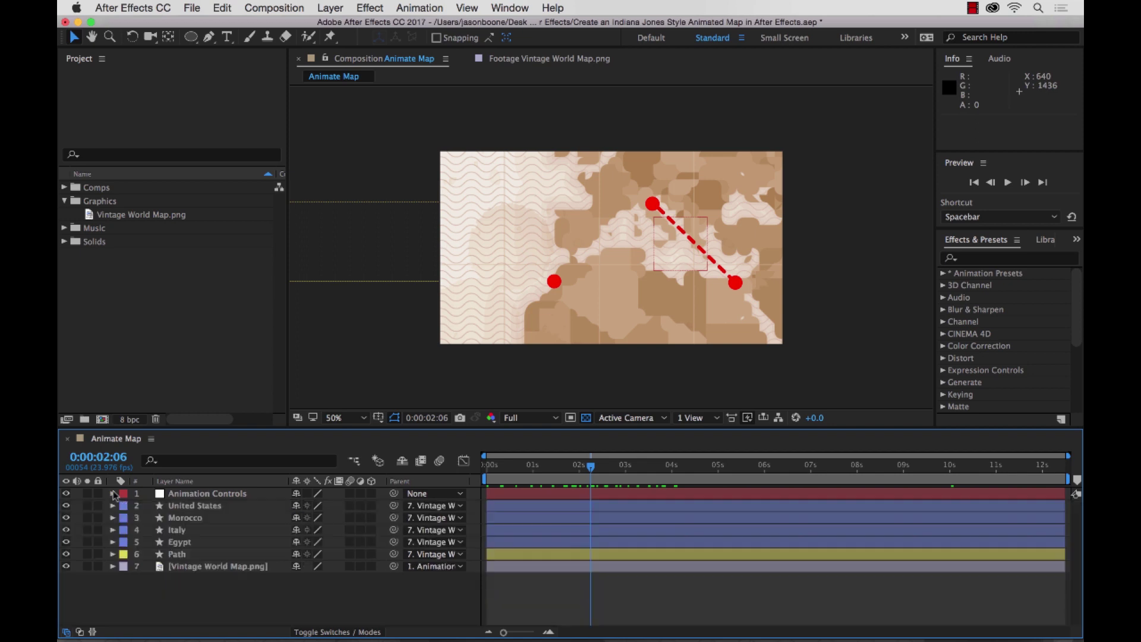
pyautogui.click(186, 506)
pyautogui.keyDown('shift'); pyautogui.click(181, 531); pyautogui.keyUp('shift')
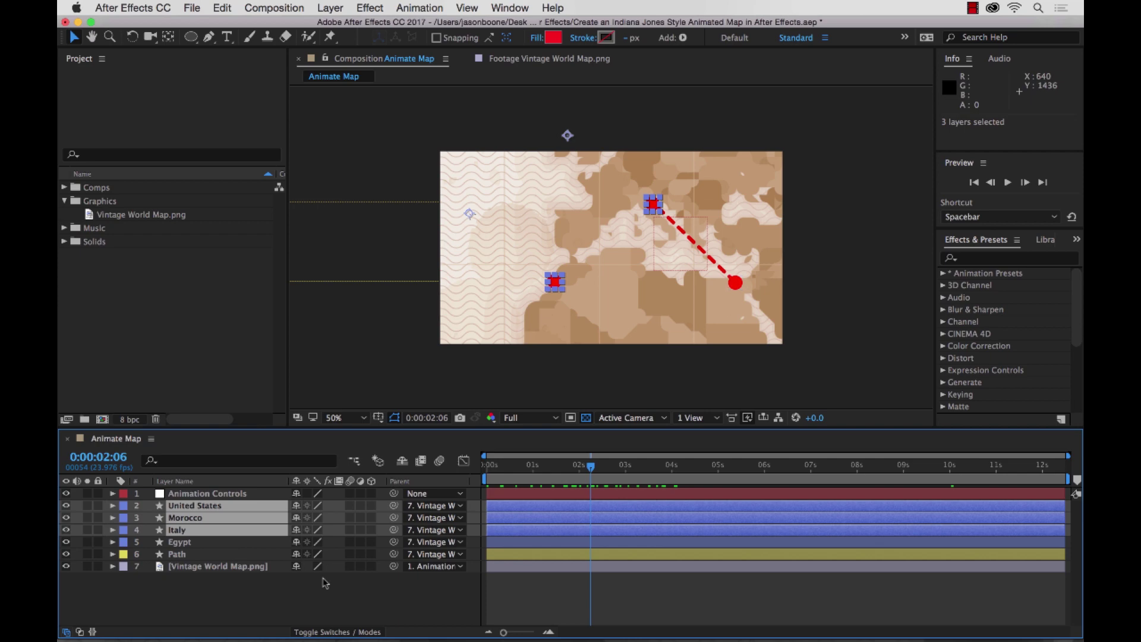
pyautogui.press('t')
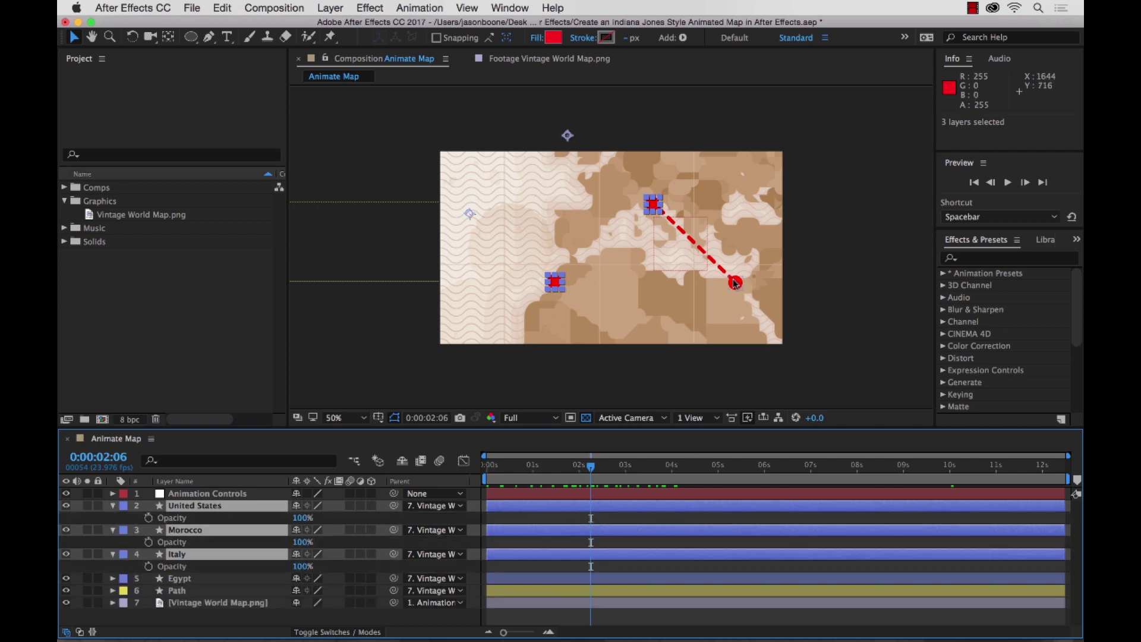
pyautogui.click(148, 518)
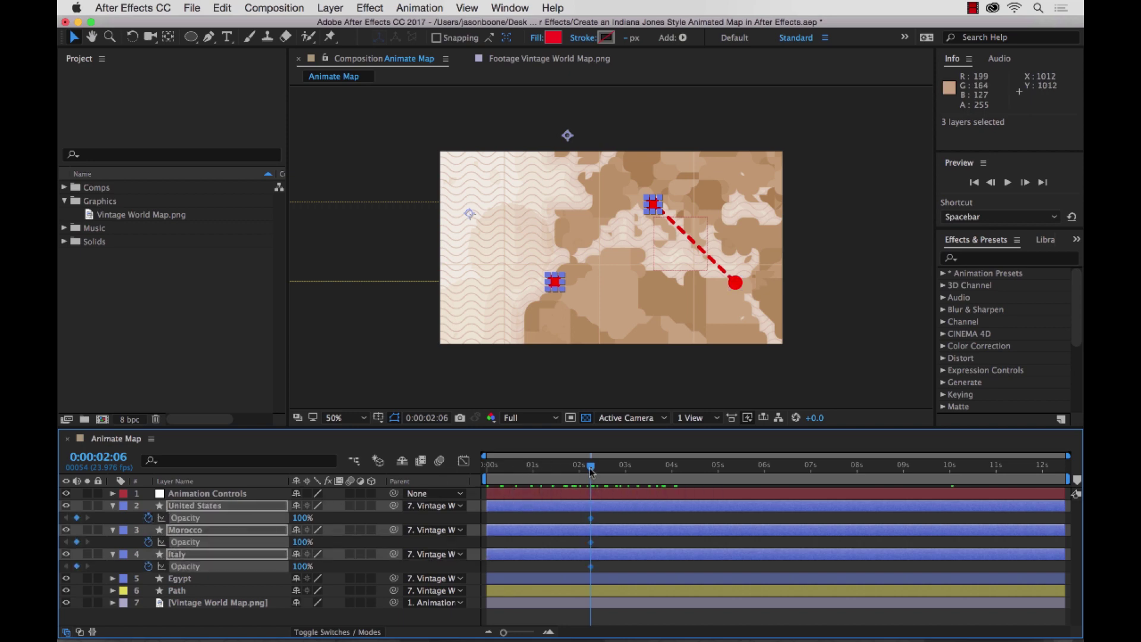
pyautogui.moveTo(592, 472); pyautogui.dragTo(568, 471)
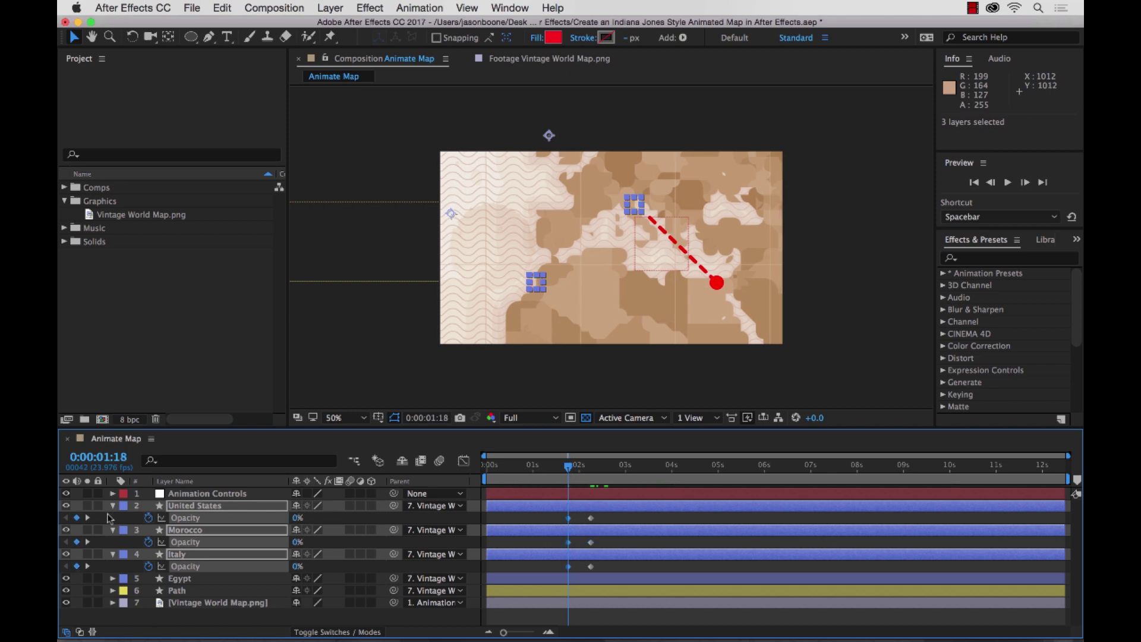
pyautogui.press('F2')
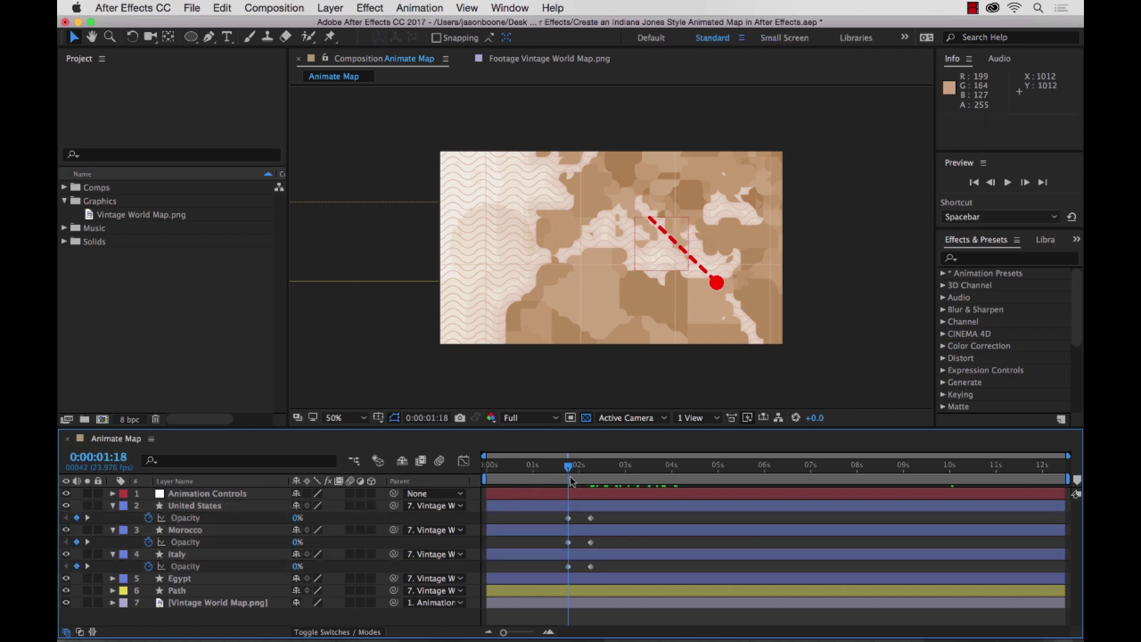
# - Shift the opacity keyframes of the United States, Morocco and Italy layers together so the fade-ins start at 0:00:02:02
pyautogui.moveTo(570, 474); pyautogui.dragTo(590, 468)
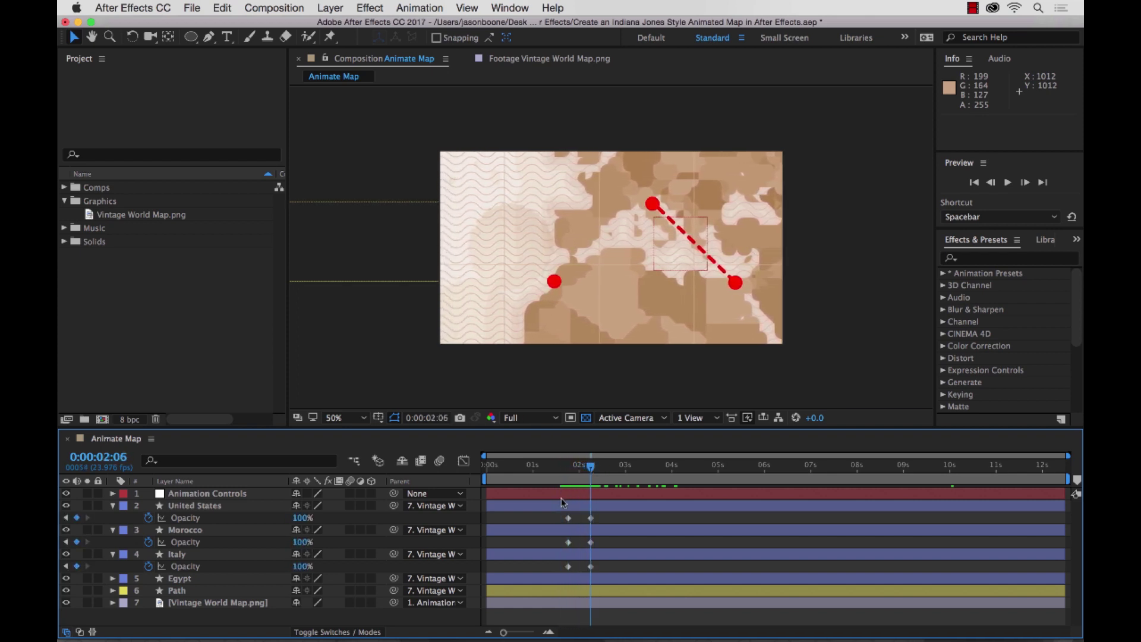
pyautogui.moveTo(557, 522); pyautogui.dragTo(608, 569)
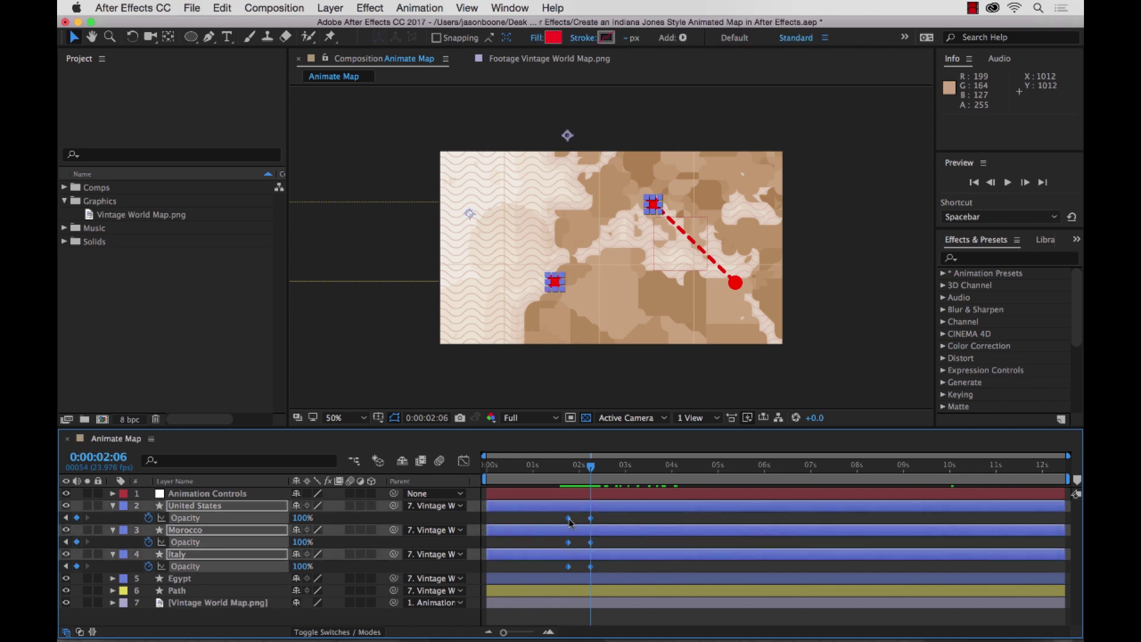
pyautogui.moveTo(569, 522); pyautogui.dragTo(585, 522)
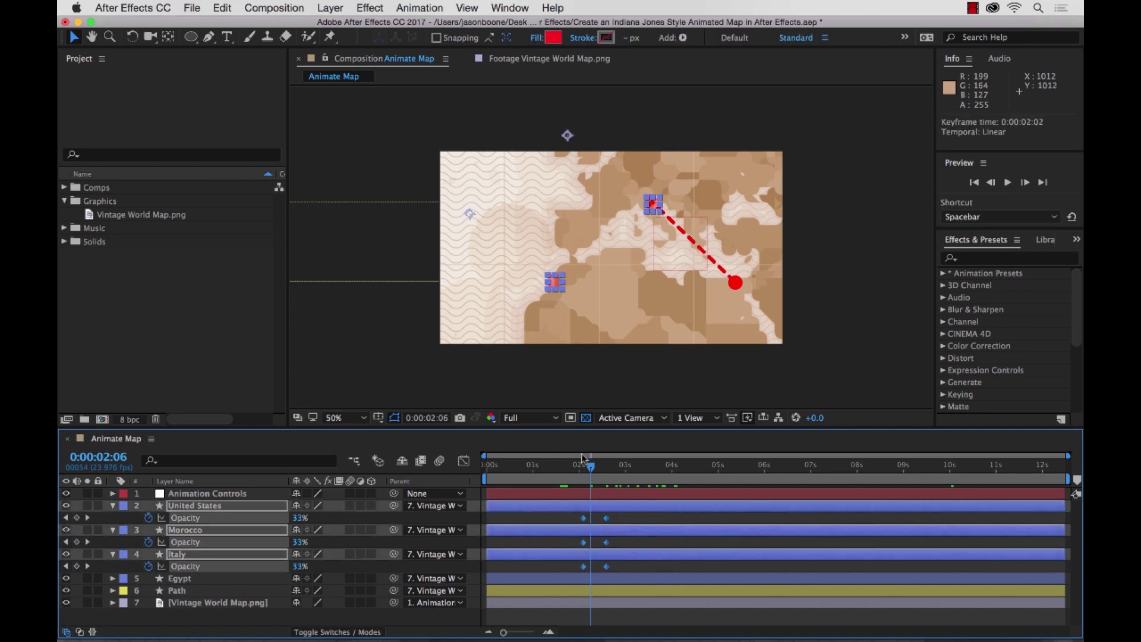
# - Move the United States and Morocco opacity keyframes so their fade-ins start at 0:00:04:11, when the path reaches Morocco
pyautogui.moveTo(585, 463); pyautogui.dragTo(615, 465)
pyautogui.press('space')
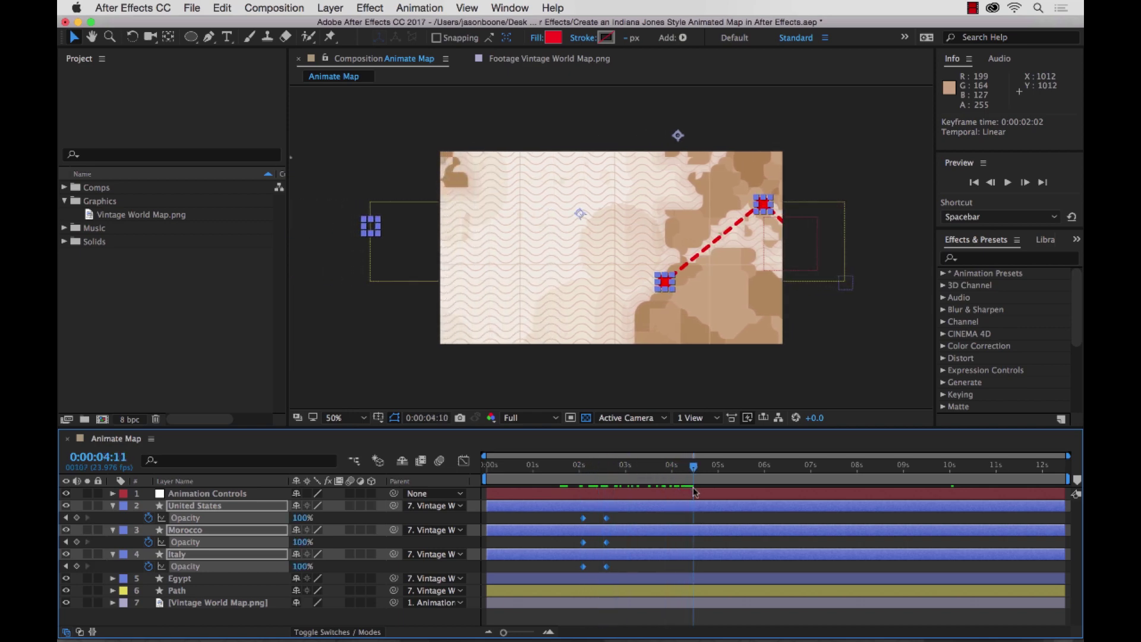
pyautogui.press('space')
pyautogui.moveTo(564, 521); pyautogui.dragTo(652, 555)
pyautogui.moveTo(584, 546); pyautogui.dragTo(699, 553)
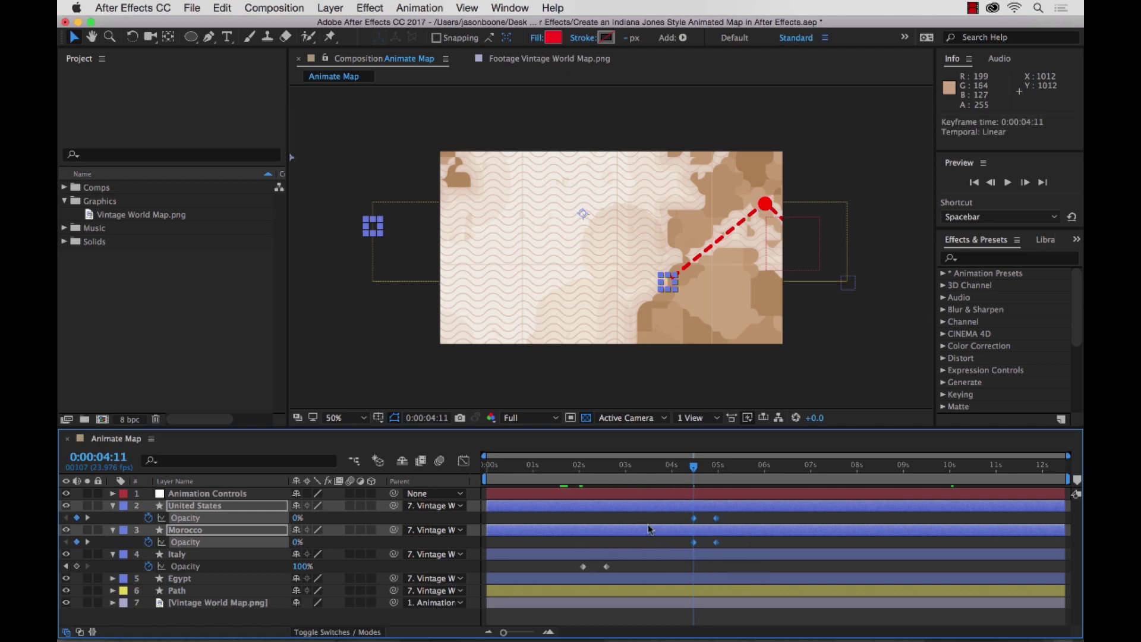
# - Move the United States layer's opacity keyframes so its fade-in starts at 0:00:10:01, around the path's arrival there
pyautogui.moveTo(700, 472); pyautogui.dragTo(957, 463)
pyautogui.moveTo(740, 521); pyautogui.dragTo(714, 518)
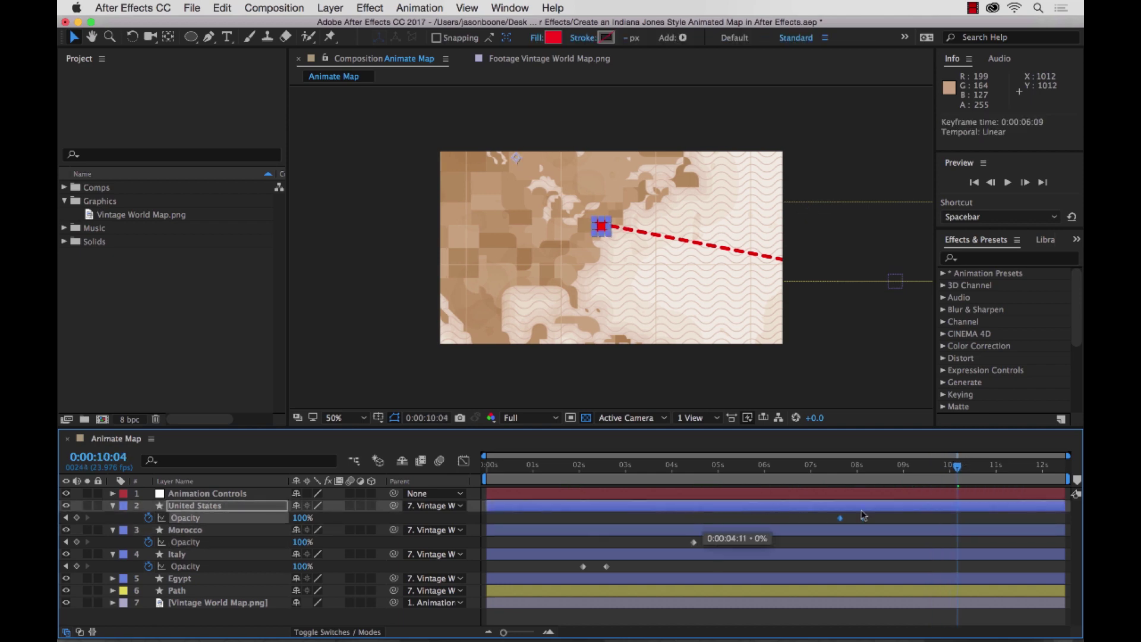
pyautogui.moveTo(953, 542); pyautogui.dragTo(951, 542)
pyautogui.moveTo(958, 465)
pyautogui.mouseDown()
pyautogui.moveTo(932, 470)
pyautogui.moveTo(985, 474)
pyautogui.mouseUp()
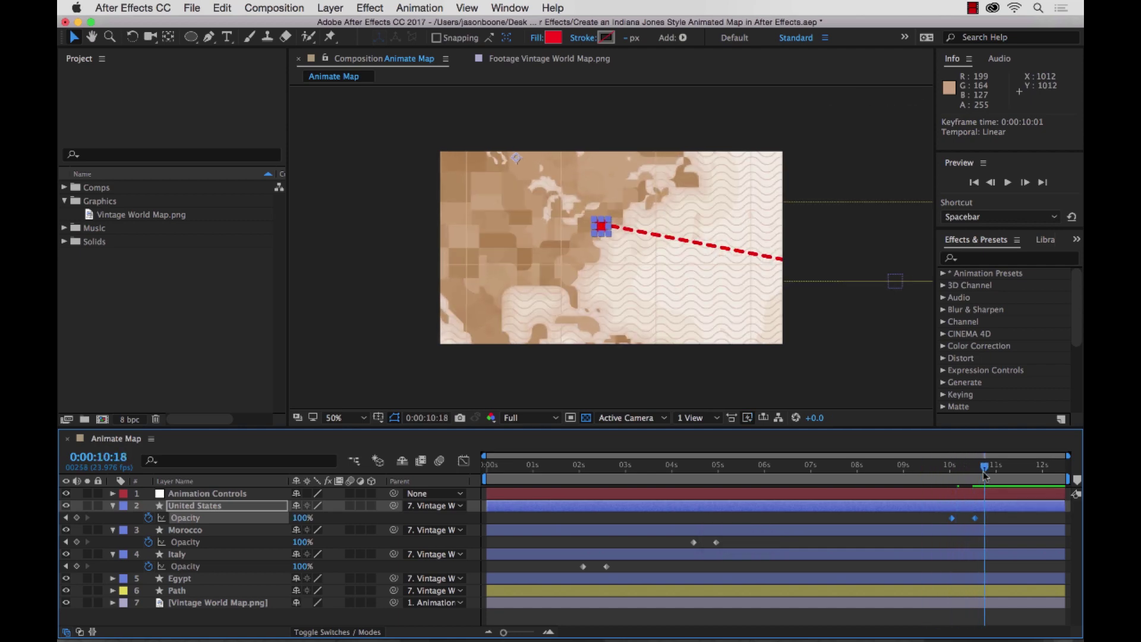
pyautogui.click(925, 546)
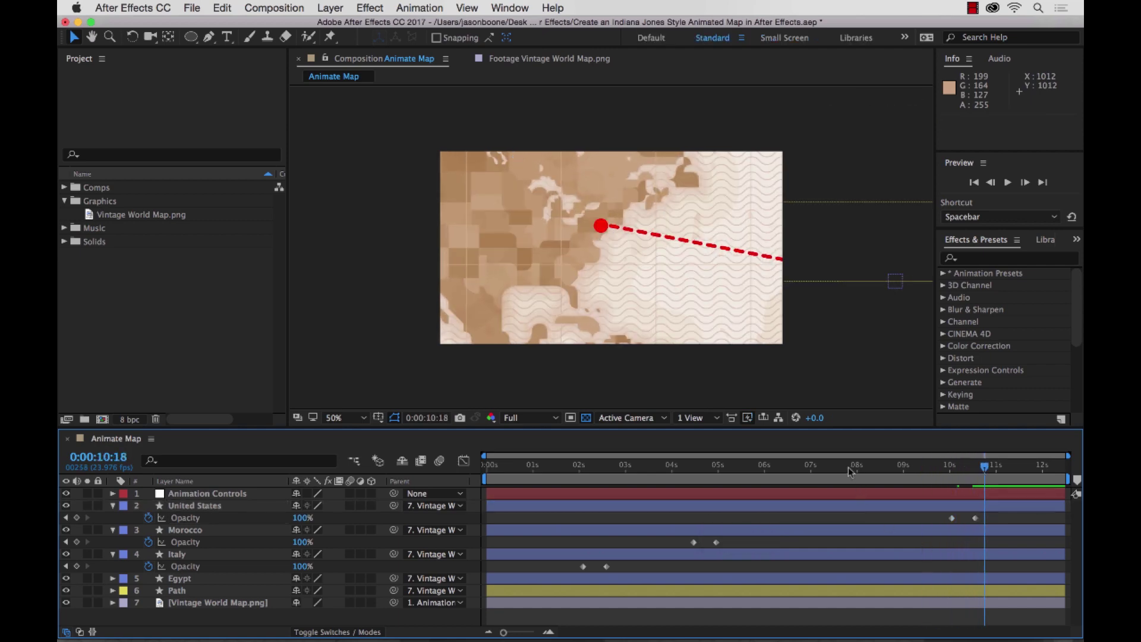
# - Review the marker fade-ins back to the start of the composition and view the map at 100%
pyautogui.moveTo(851, 472); pyautogui.dragTo(429, 463)
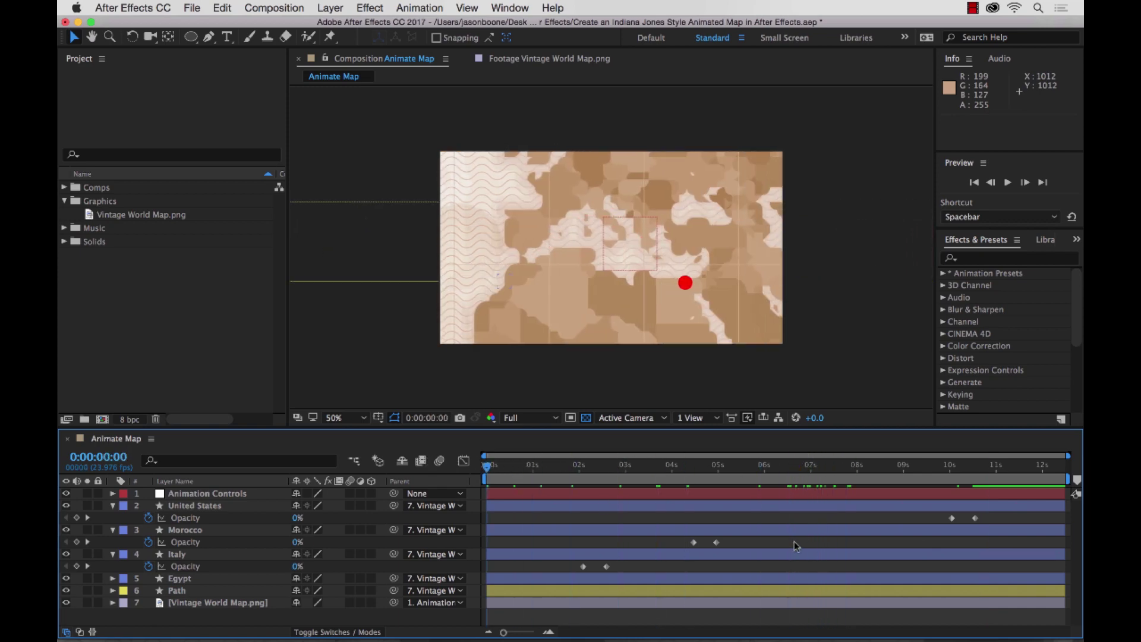
pyautogui.press('/')
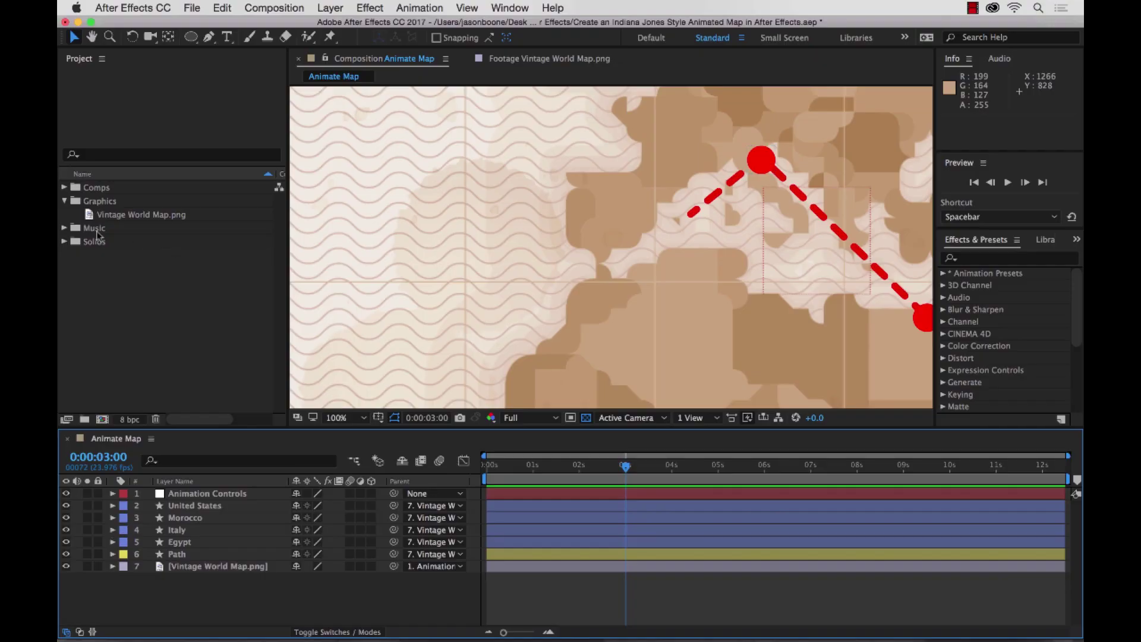
# - Add 131_full_world-s-end_0206.wav from the Music folder beneath the map layer and set its Audio Levels to -10 dB
pyautogui.click(64, 228)
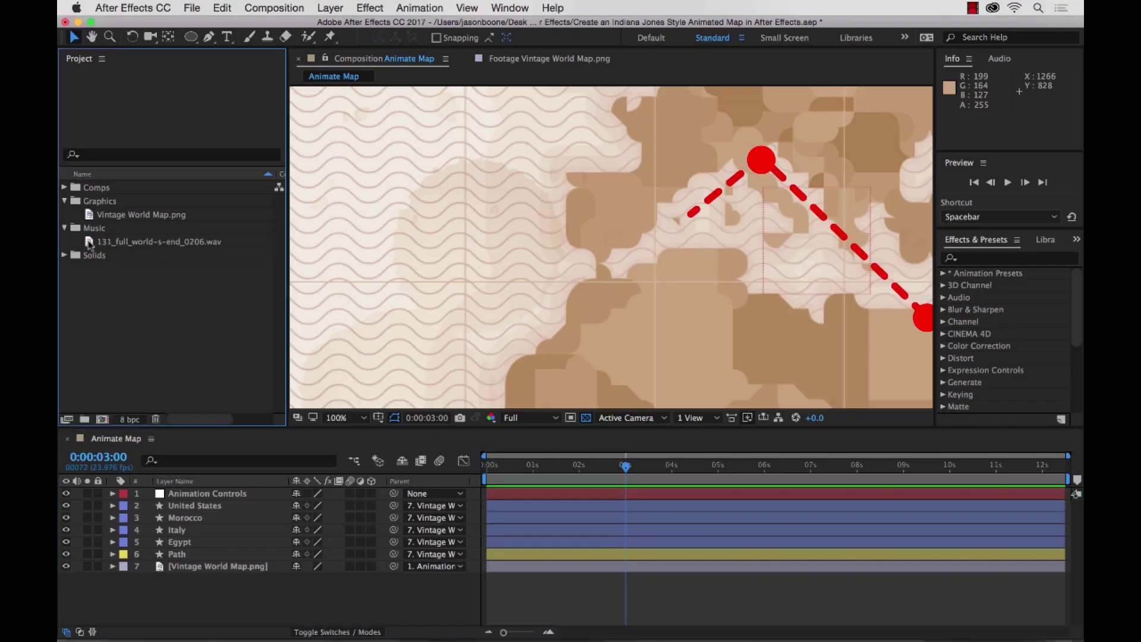
pyautogui.moveTo(91, 243); pyautogui.dragTo(152, 582)
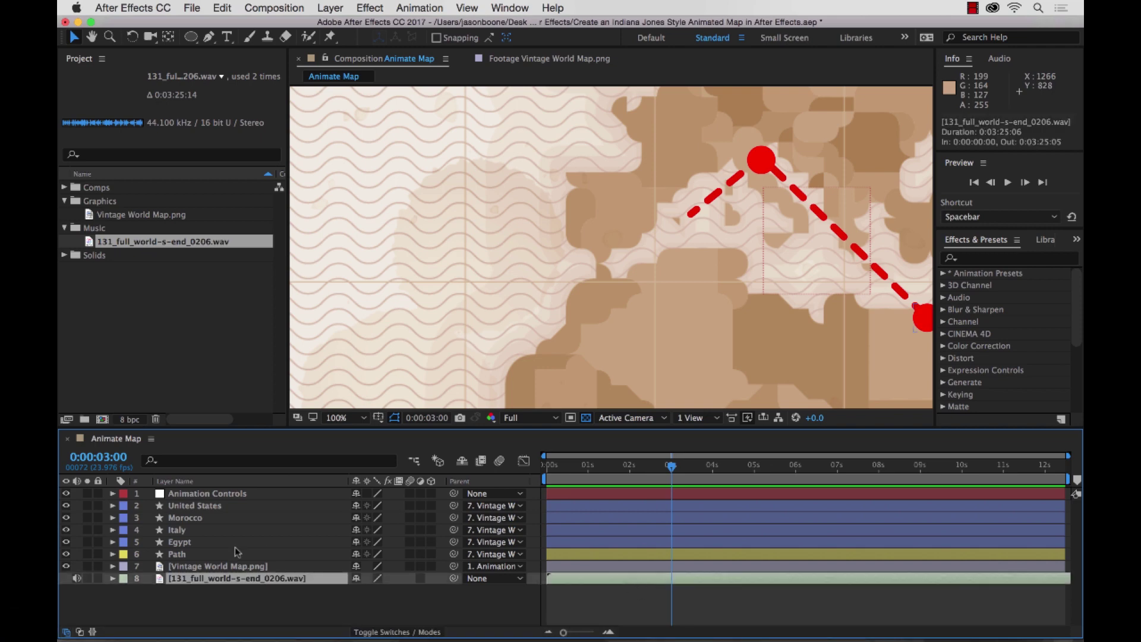
pyautogui.press('l')
pyautogui.press('l')
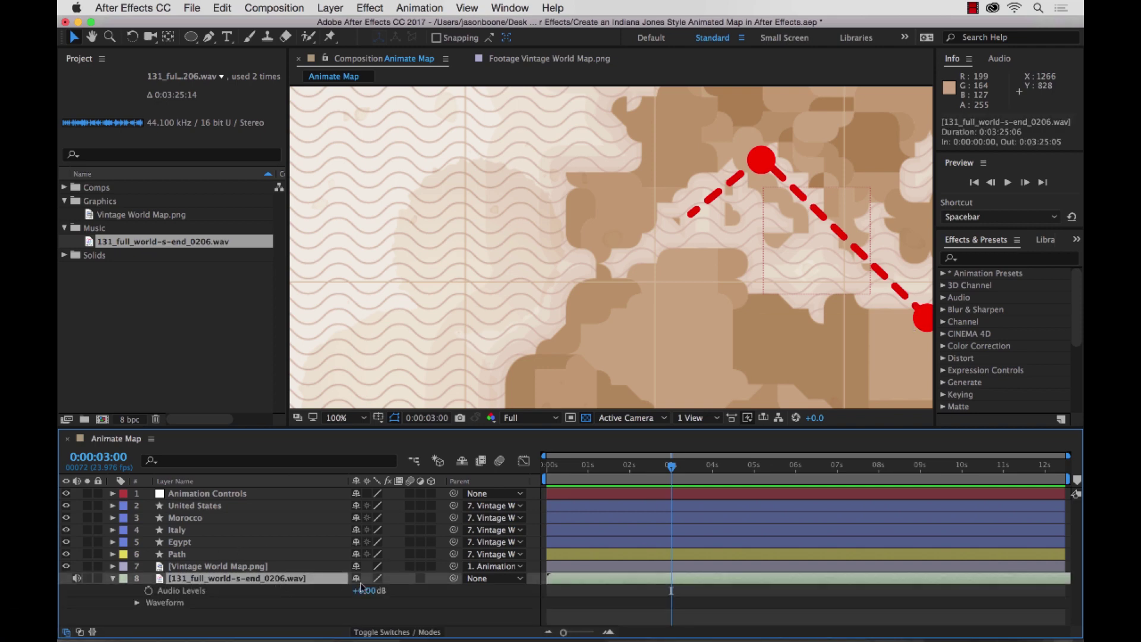
pyautogui.write('-10')
pyautogui.press('Return')
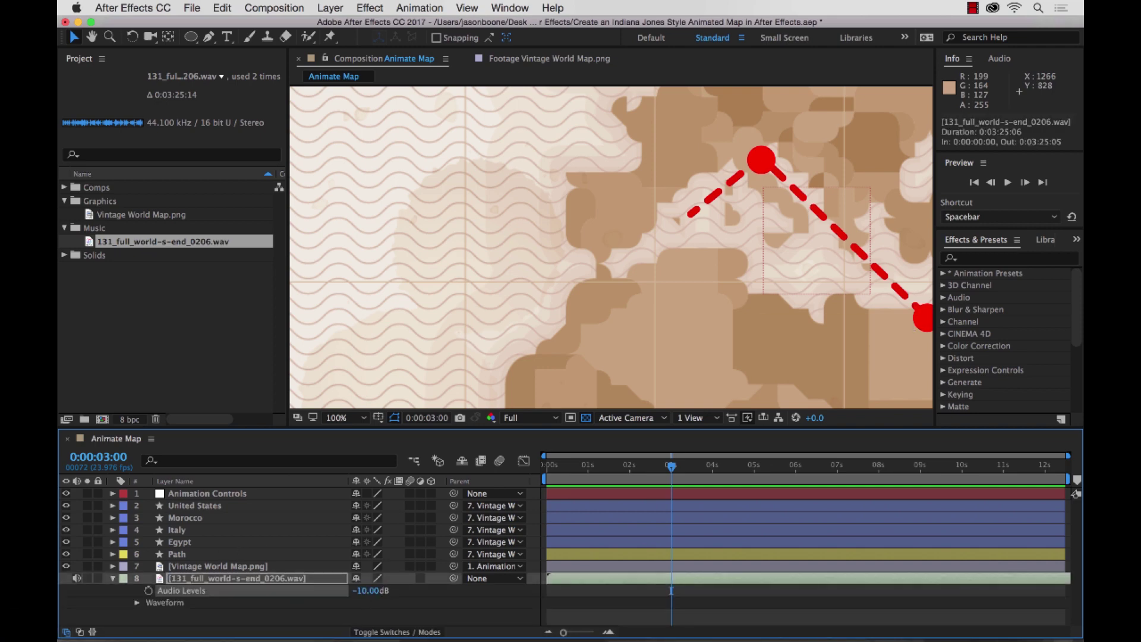
# - Preview the animated map with its music from the start of the composition
pyautogui.moveTo(675, 473); pyautogui.dragTo(520, 474)
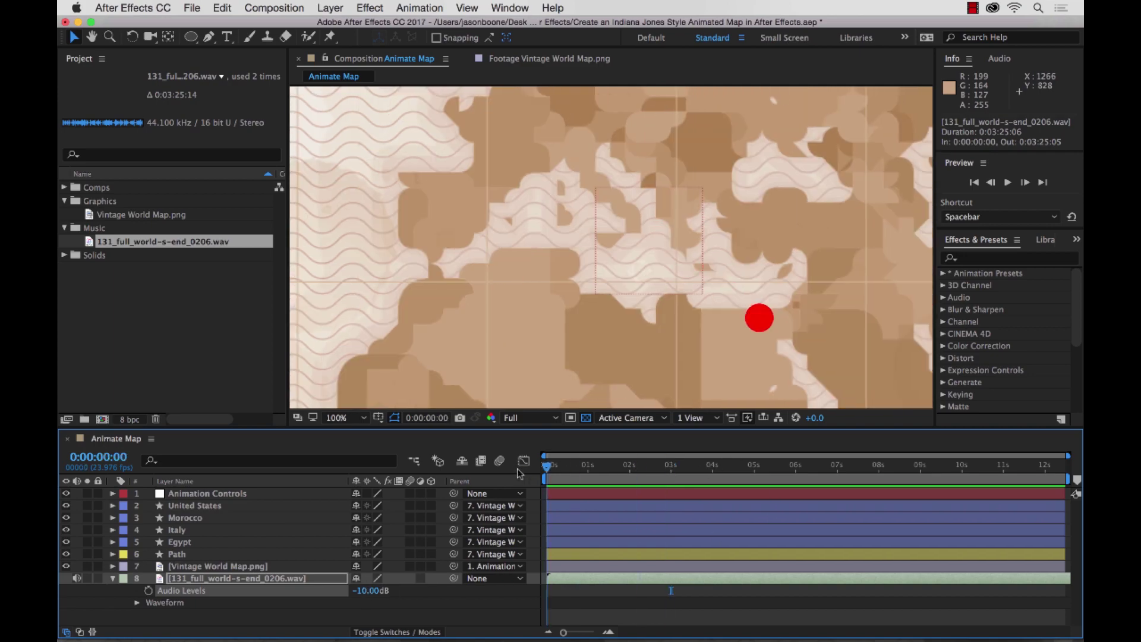
pyautogui.press('space')
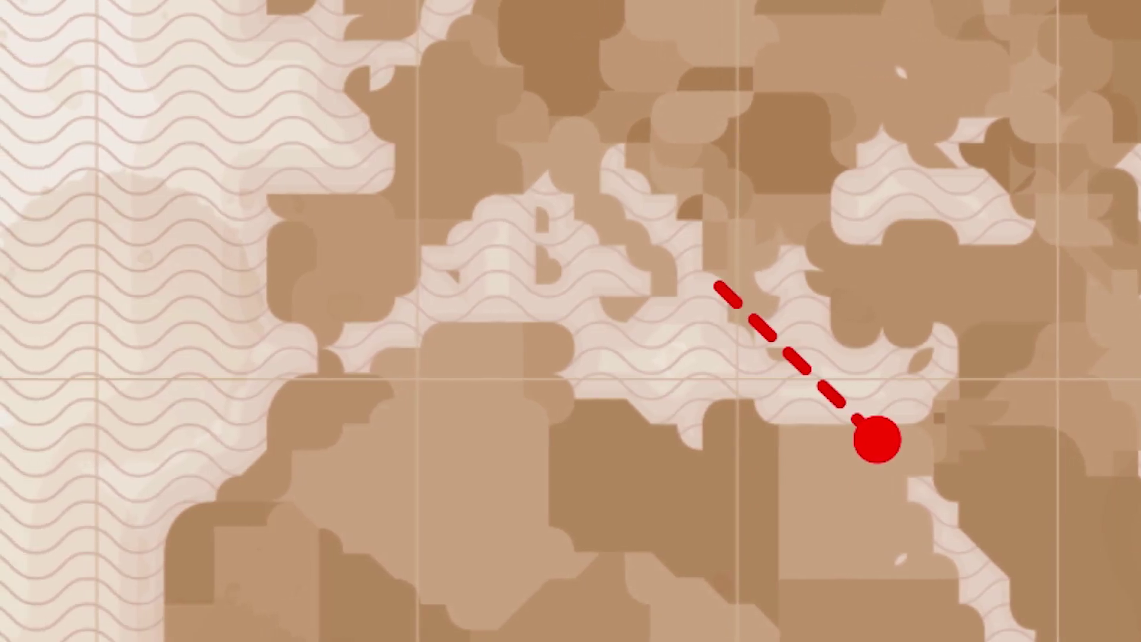